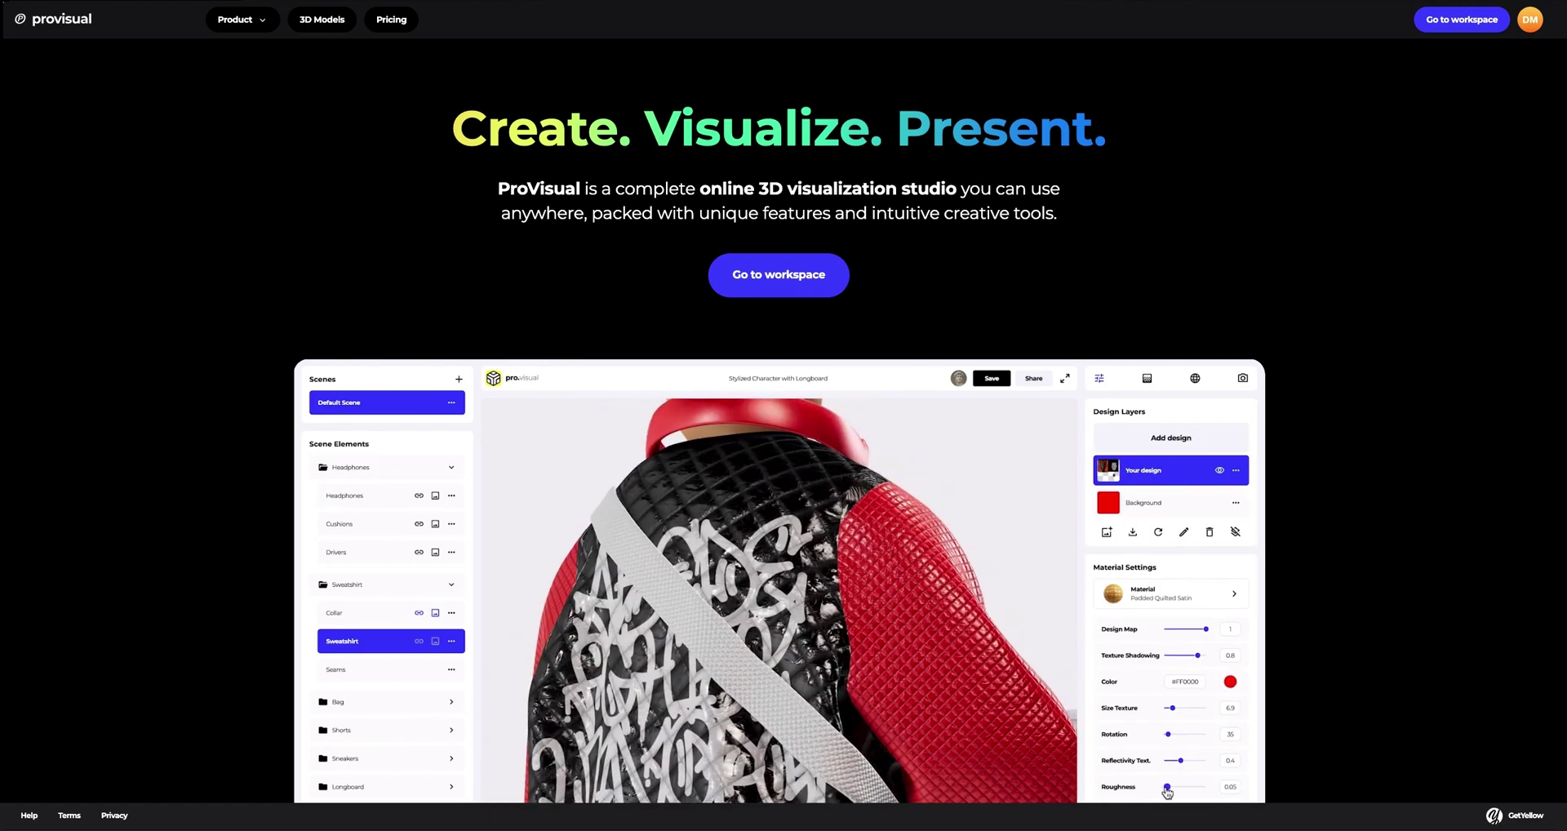
Browse the 3D Models gallery down to the Ceramic Bottle with Swing Top card.
{"action": "left_click", "coordinate": [321, 21]}
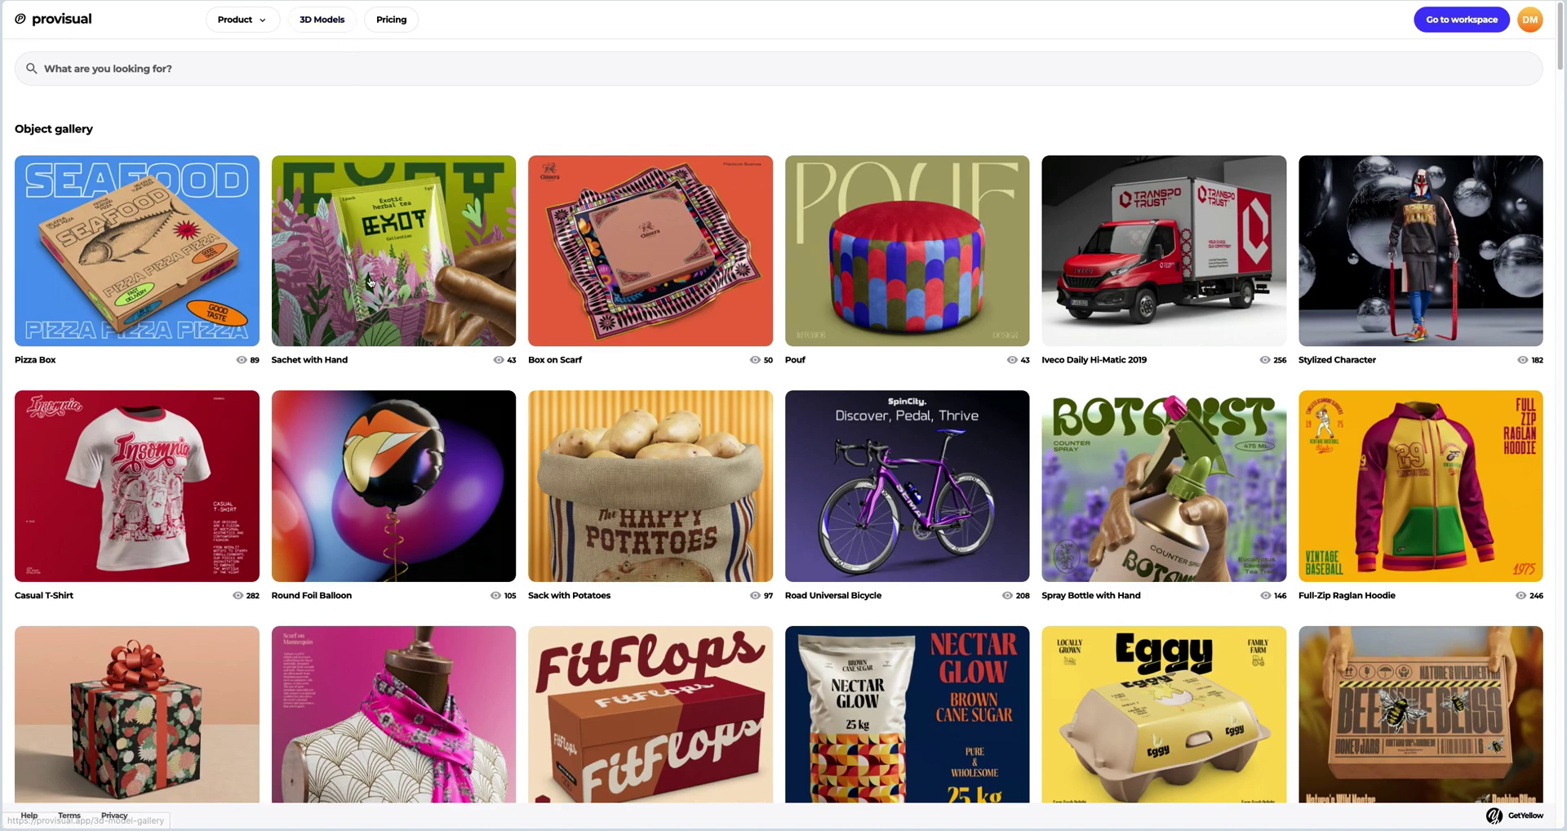
{"action": "scroll", "coordinate": [373, 613], "scroll_direction": "down", "scroll_amount": 1}
{"action": "scroll", "coordinate": [372, 613], "scroll_direction": "down", "scroll_amount": 6}
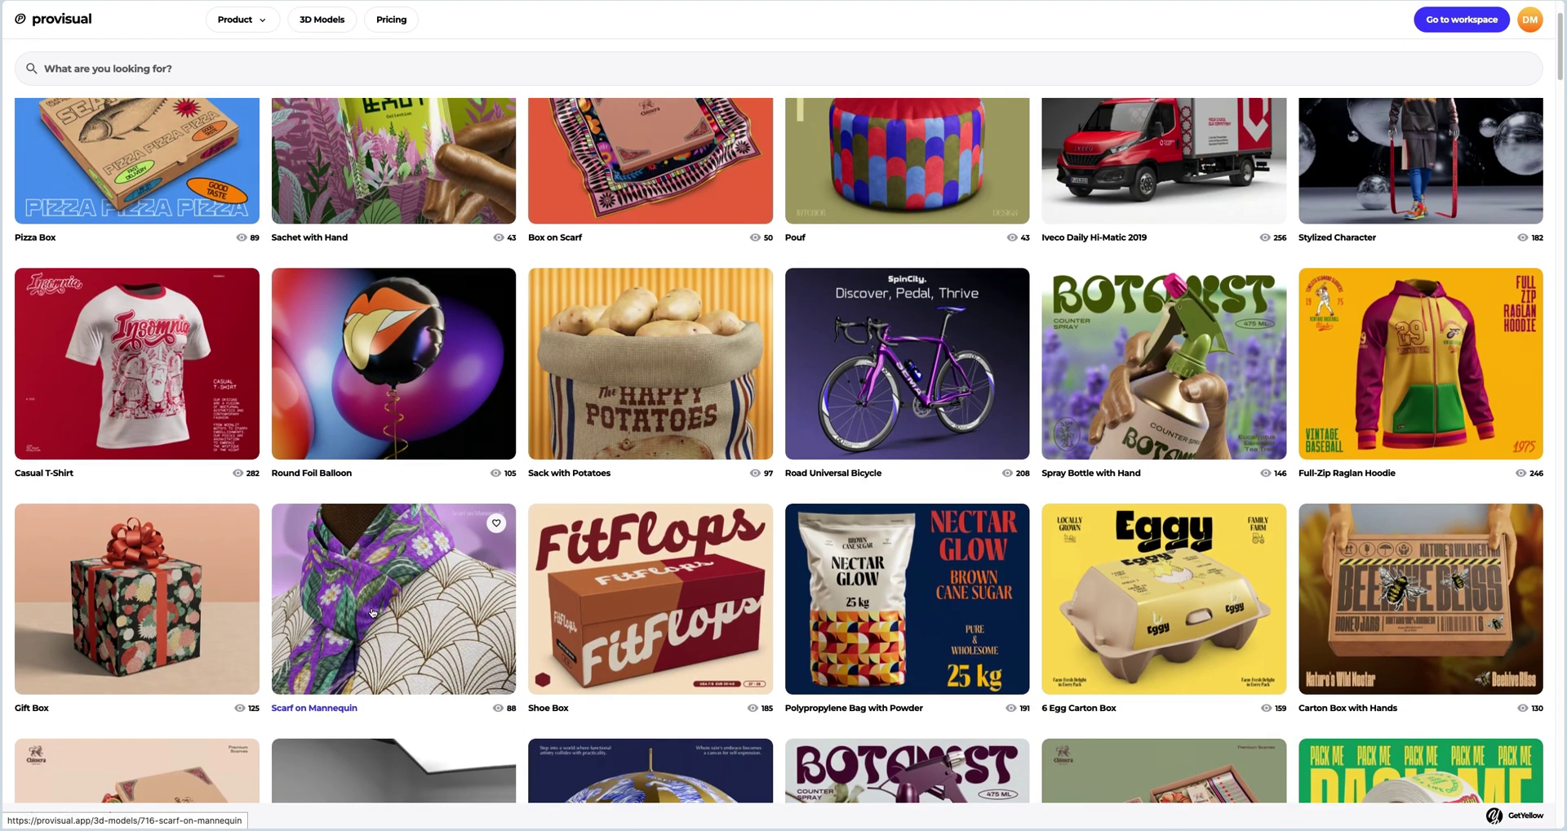
{"action": "scroll", "coordinate": [372, 613], "scroll_direction": "down", "scroll_amount": 8}
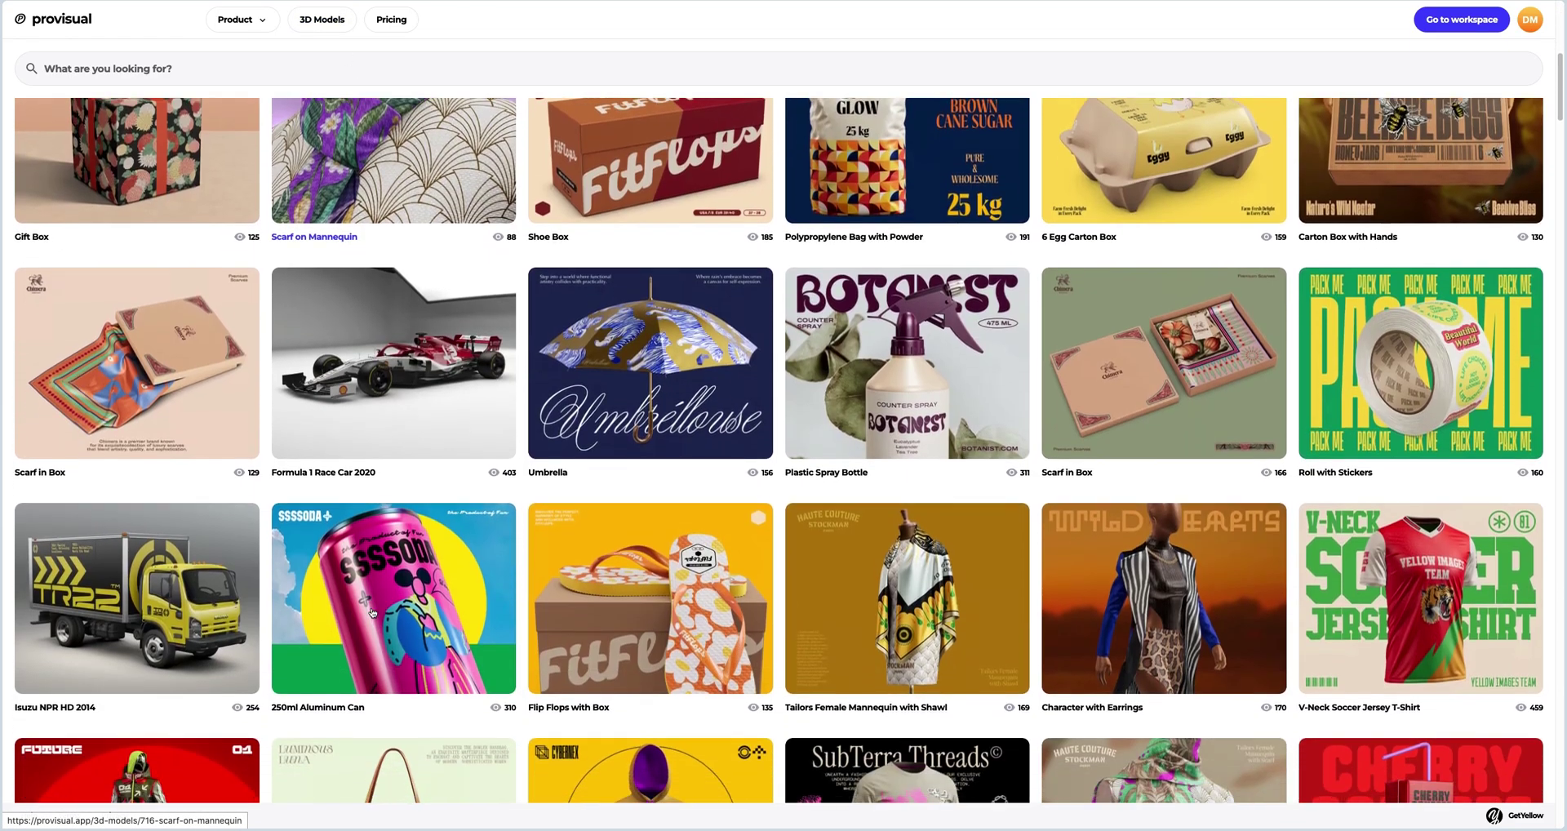
{"action": "scroll", "coordinate": [372, 613], "scroll_direction": "down", "scroll_amount": 8}
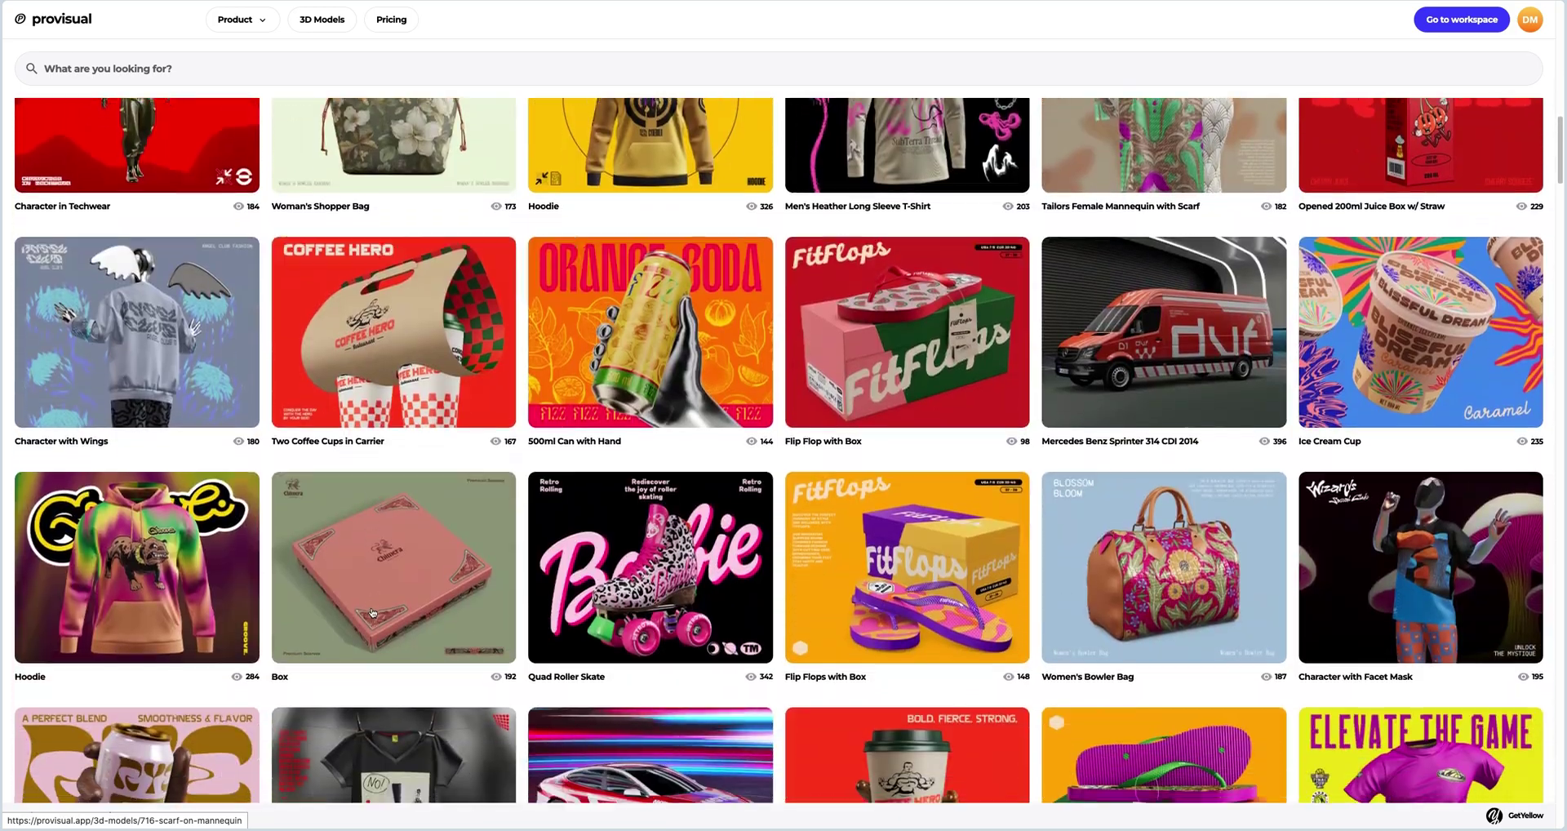
{"action": "scroll", "coordinate": [373, 613], "scroll_direction": "down", "scroll_amount": 18}
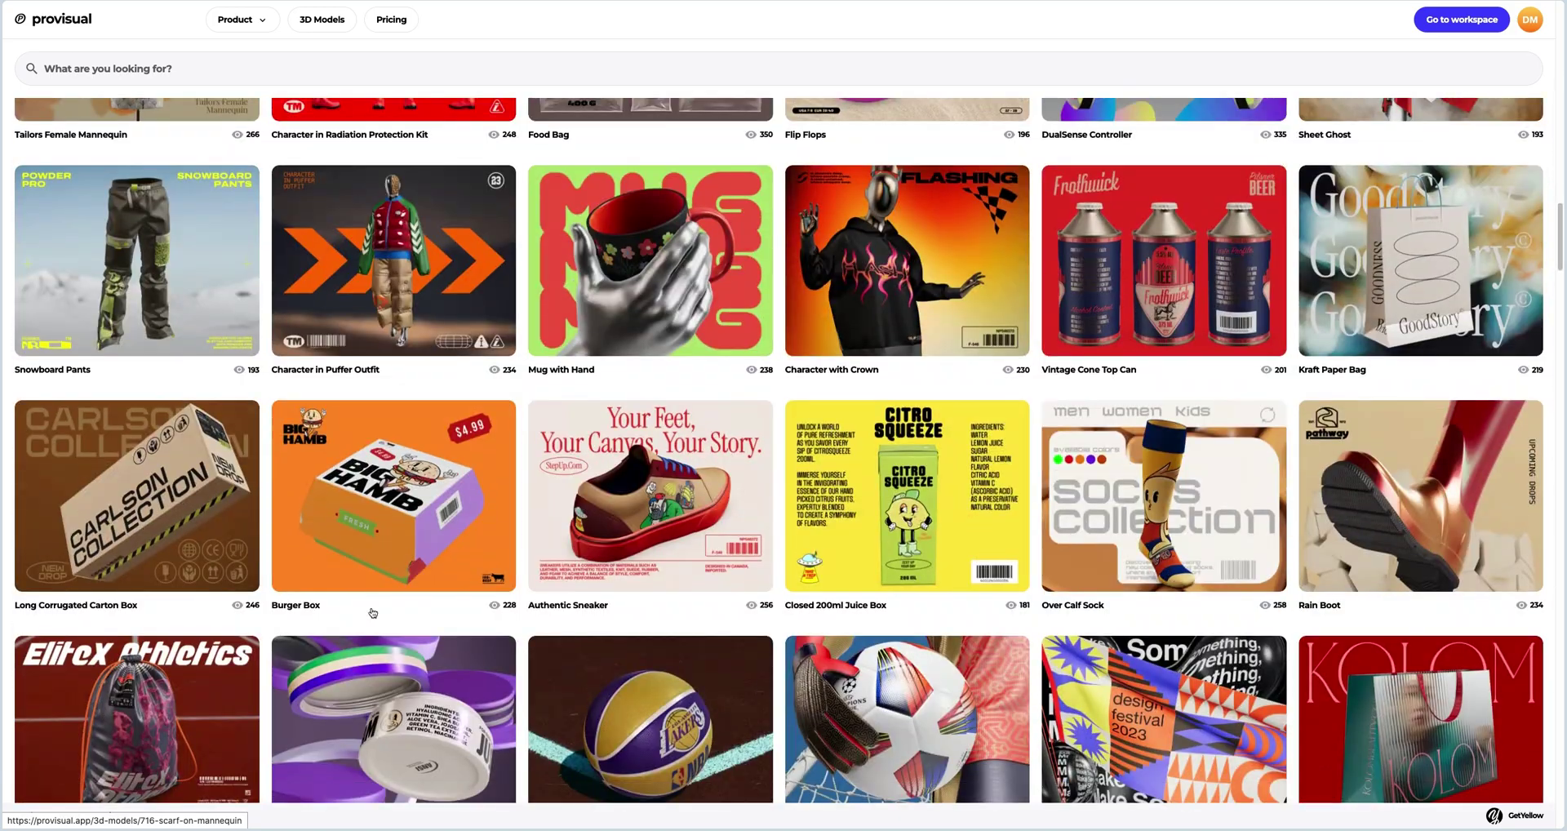
{"action": "scroll", "coordinate": [372, 613], "scroll_direction": "down", "scroll_amount": 13}
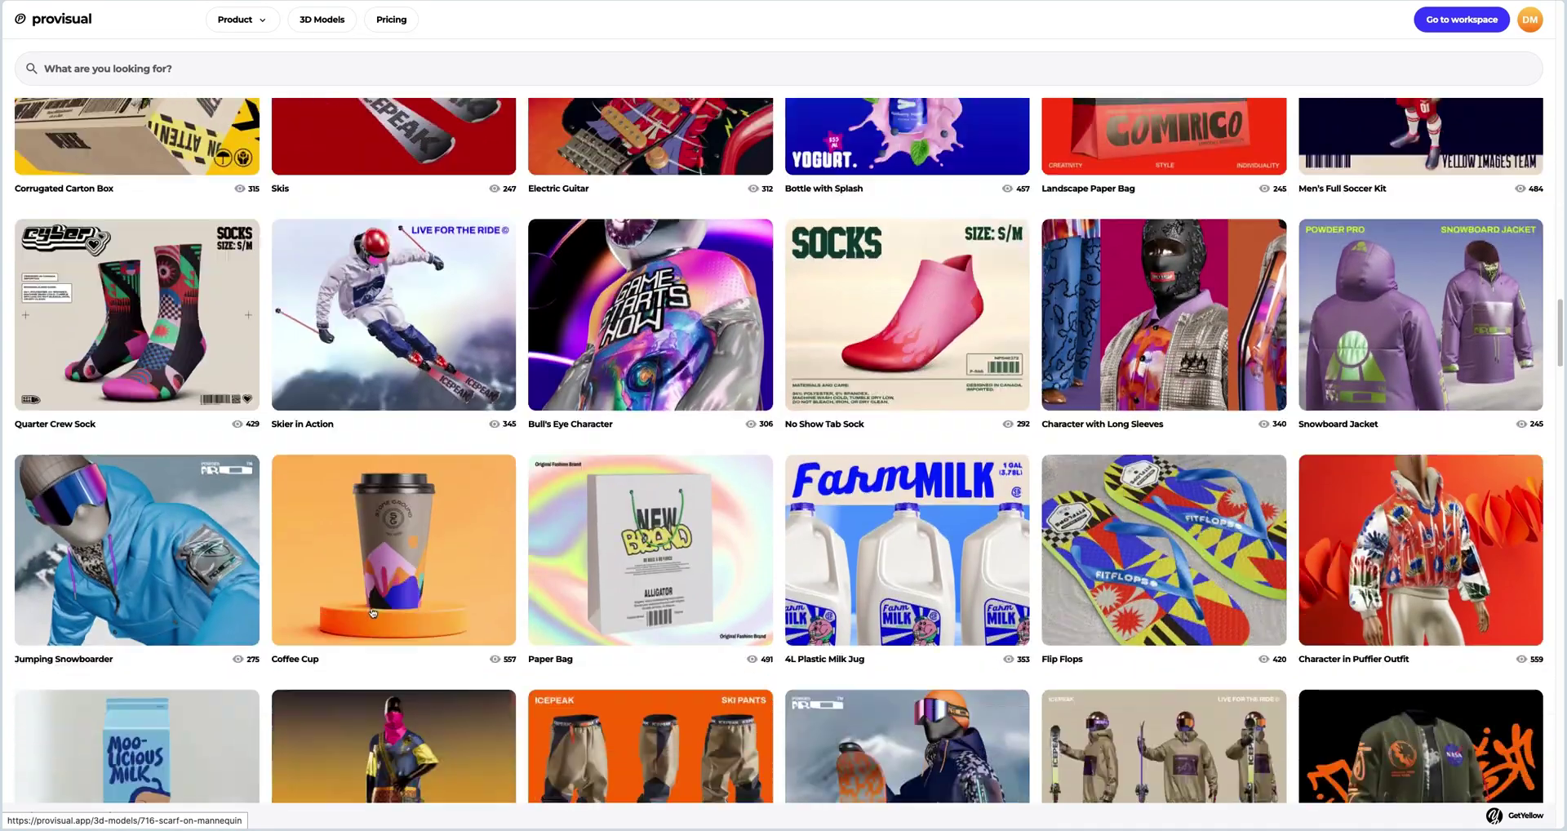
{"action": "scroll", "coordinate": [372, 613], "scroll_direction": "down", "scroll_amount": 14}
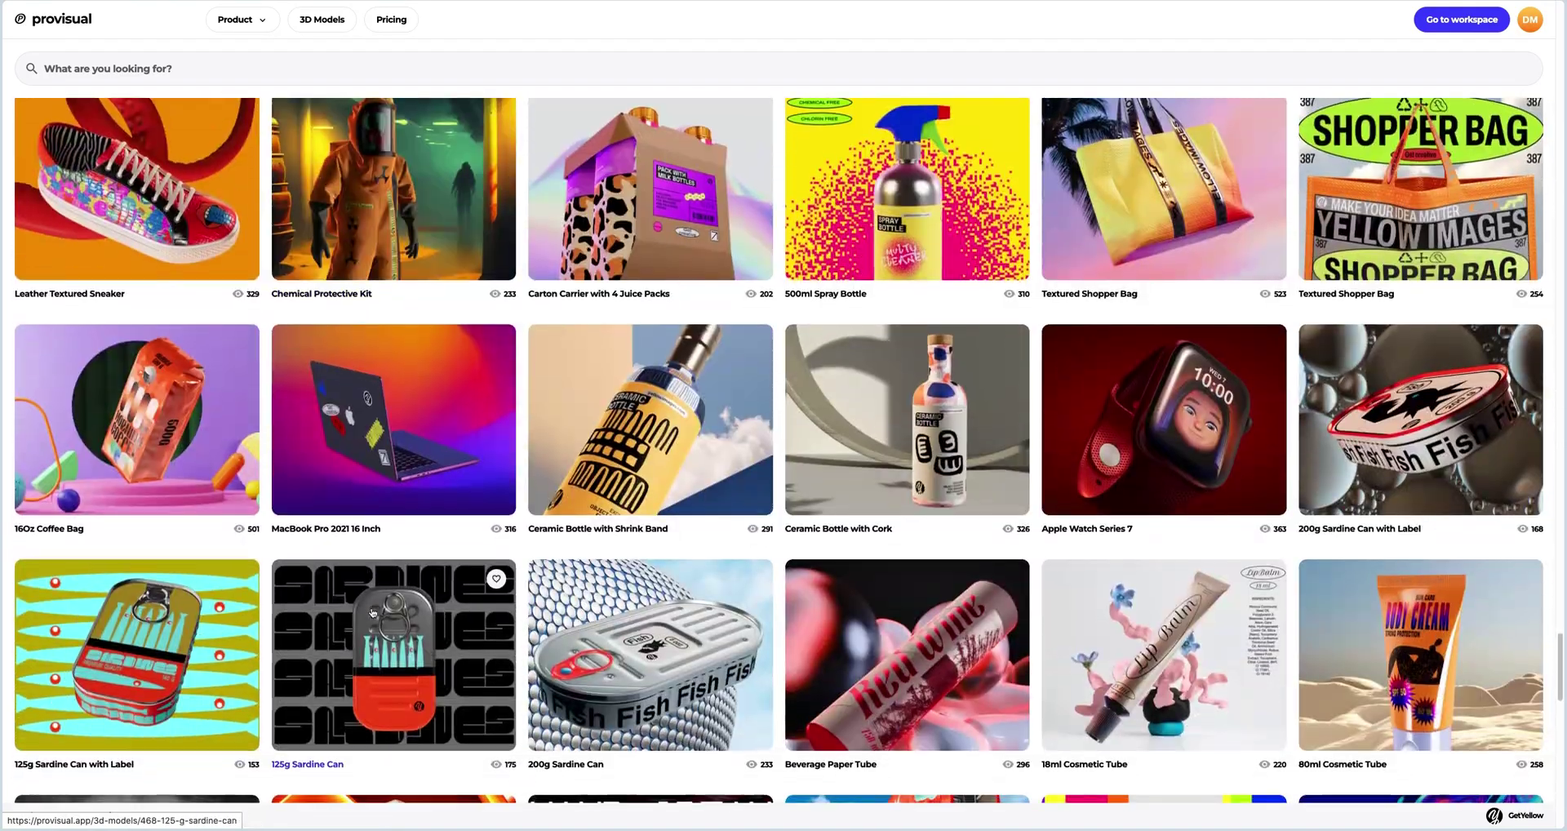
{"action": "scroll", "coordinate": [372, 613], "scroll_direction": "down", "scroll_amount": 5}
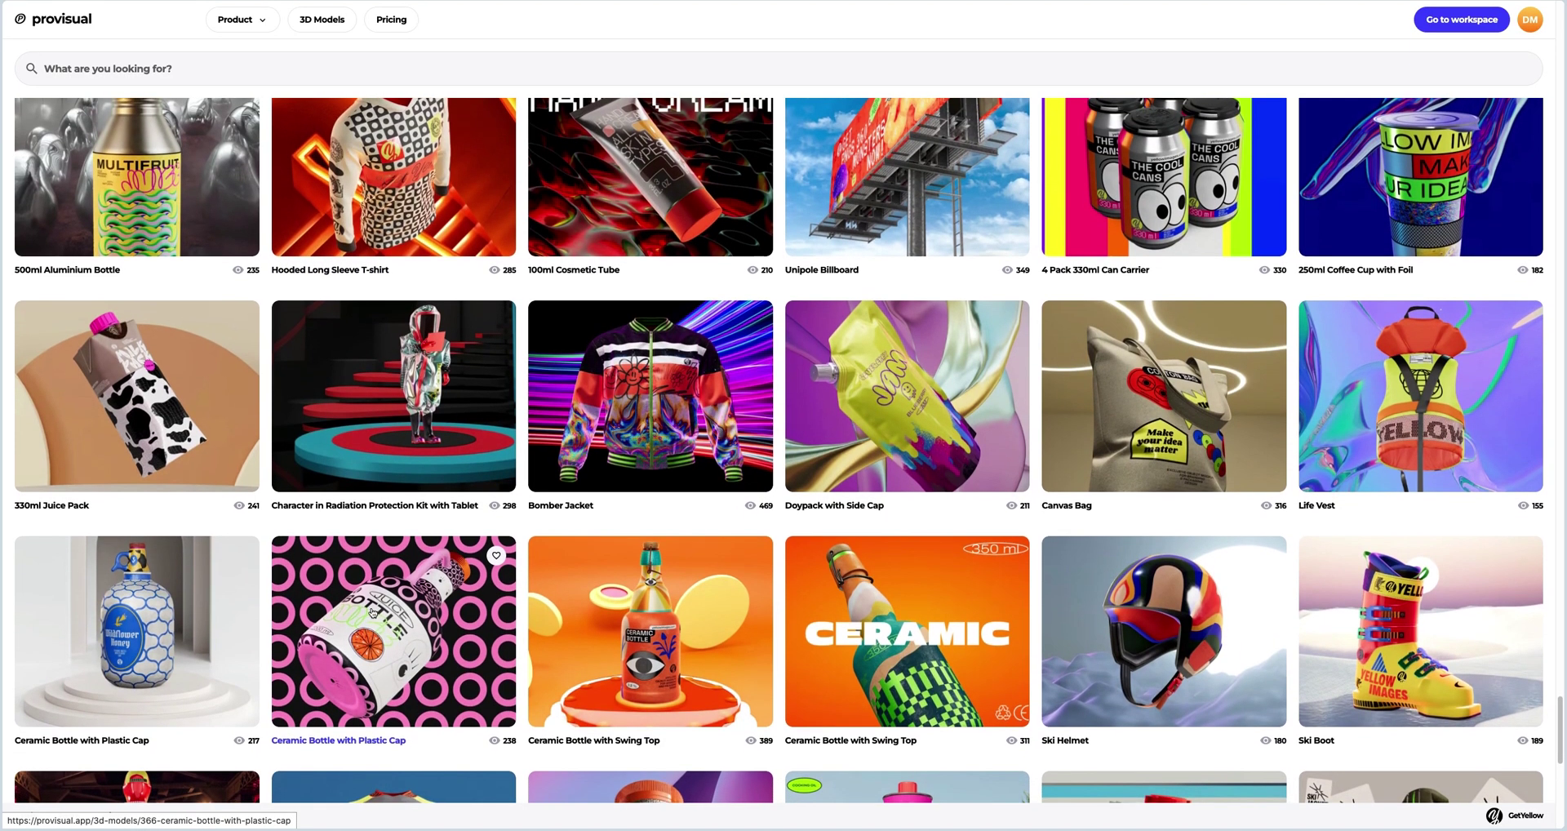
Create a new project from the Ceramic Bottle with Swing Top model's detail page.
{"action": "left_click", "coordinate": [683, 658]}
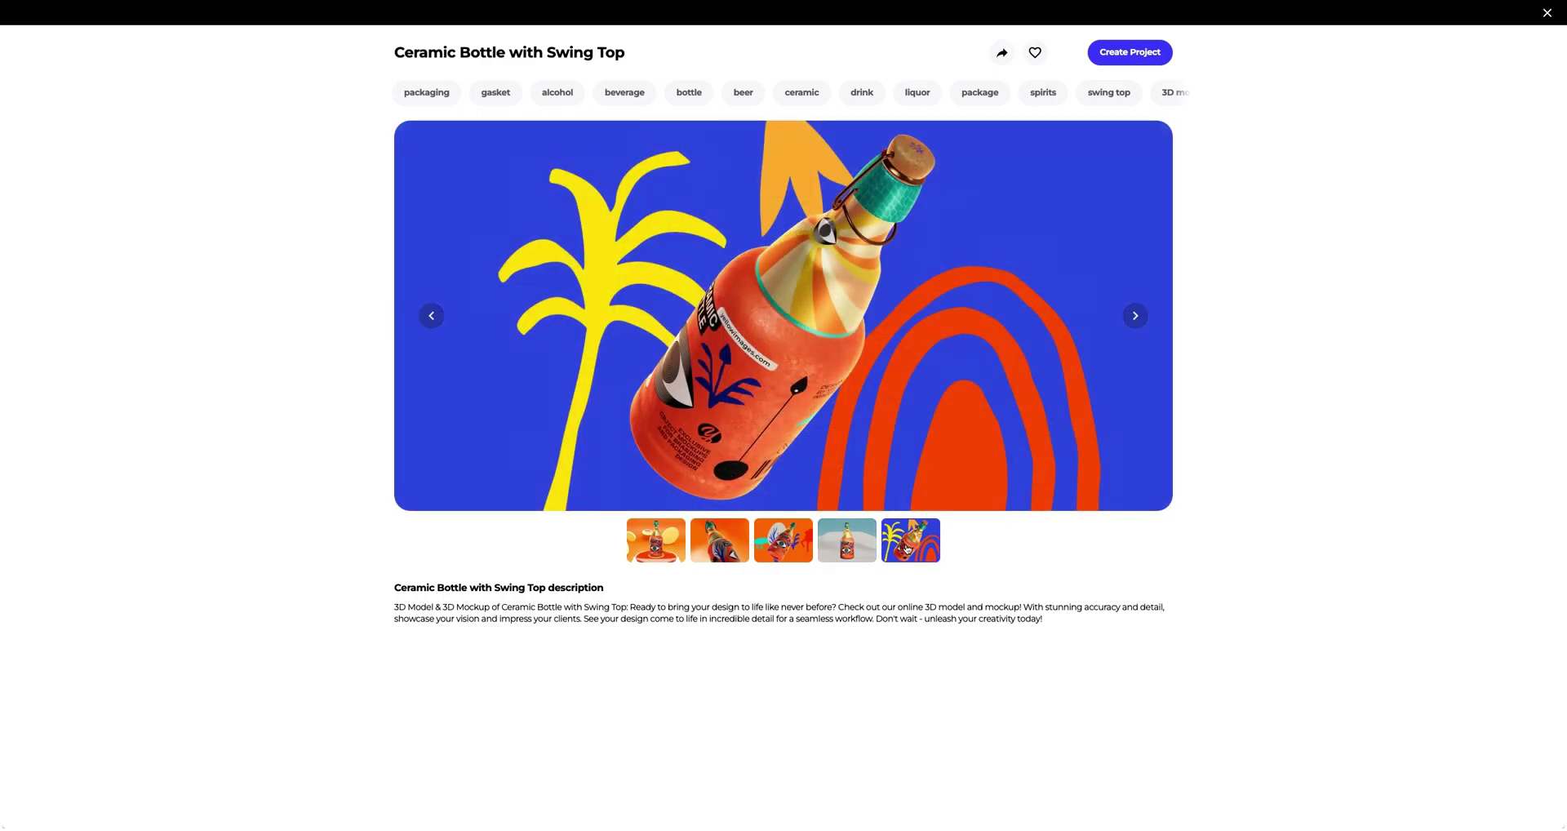
{"action": "left_click", "coordinate": [1107, 55]}
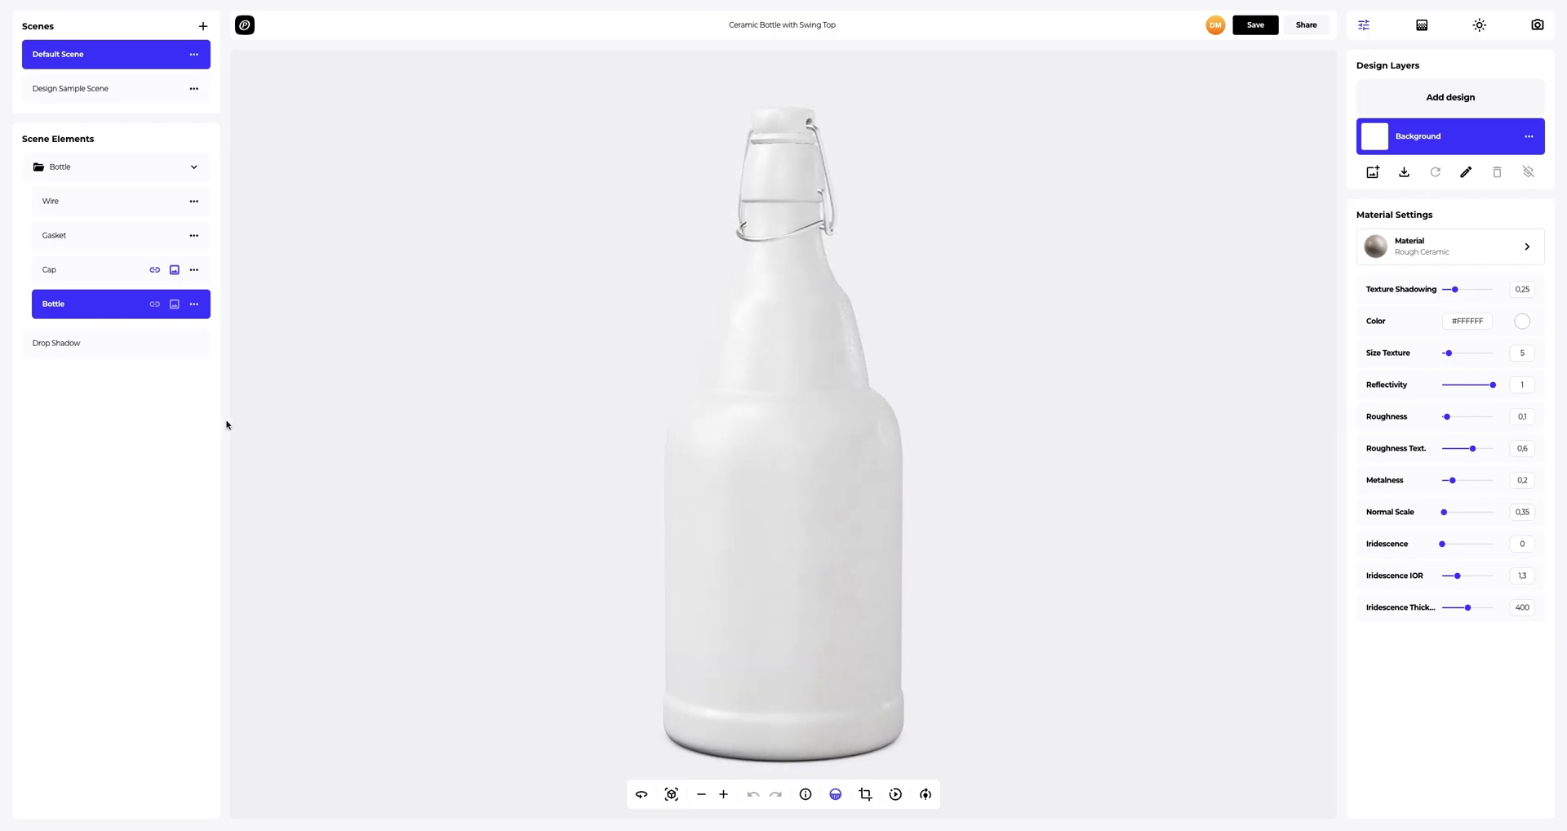
Zoom in on the cap and give the Wire part the Rough Silver material.
{"action": "scroll", "coordinate": [888, 251], "scroll_direction": "up", "scroll_amount": 3}
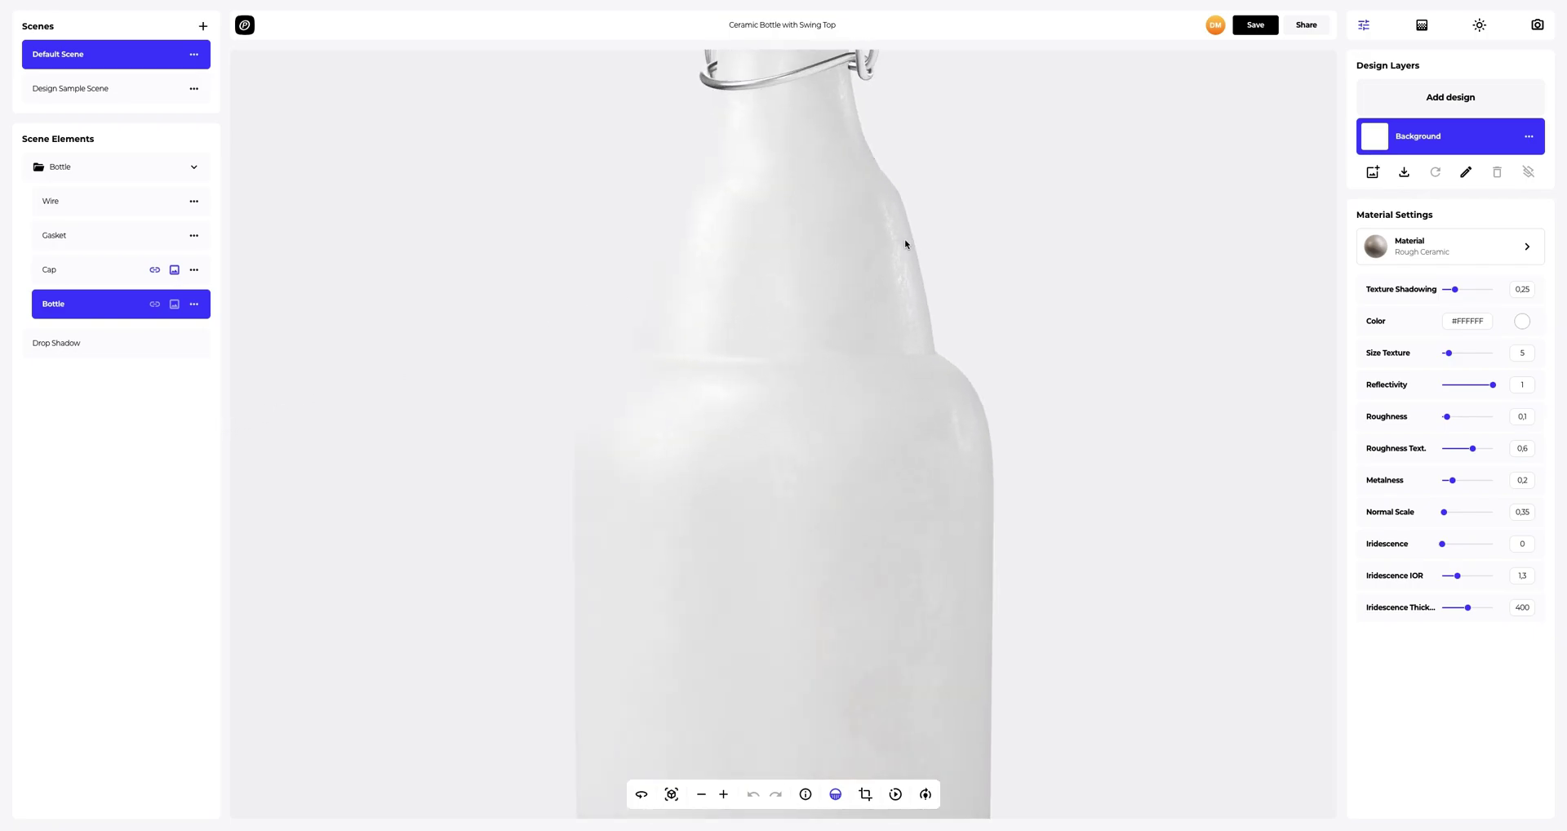
{"action": "right_click_drag", "start_coordinate": [898, 245], "coordinate": [888, 579]}
{"action": "scroll", "coordinate": [896, 457], "scroll_direction": "up", "scroll_amount": 2}
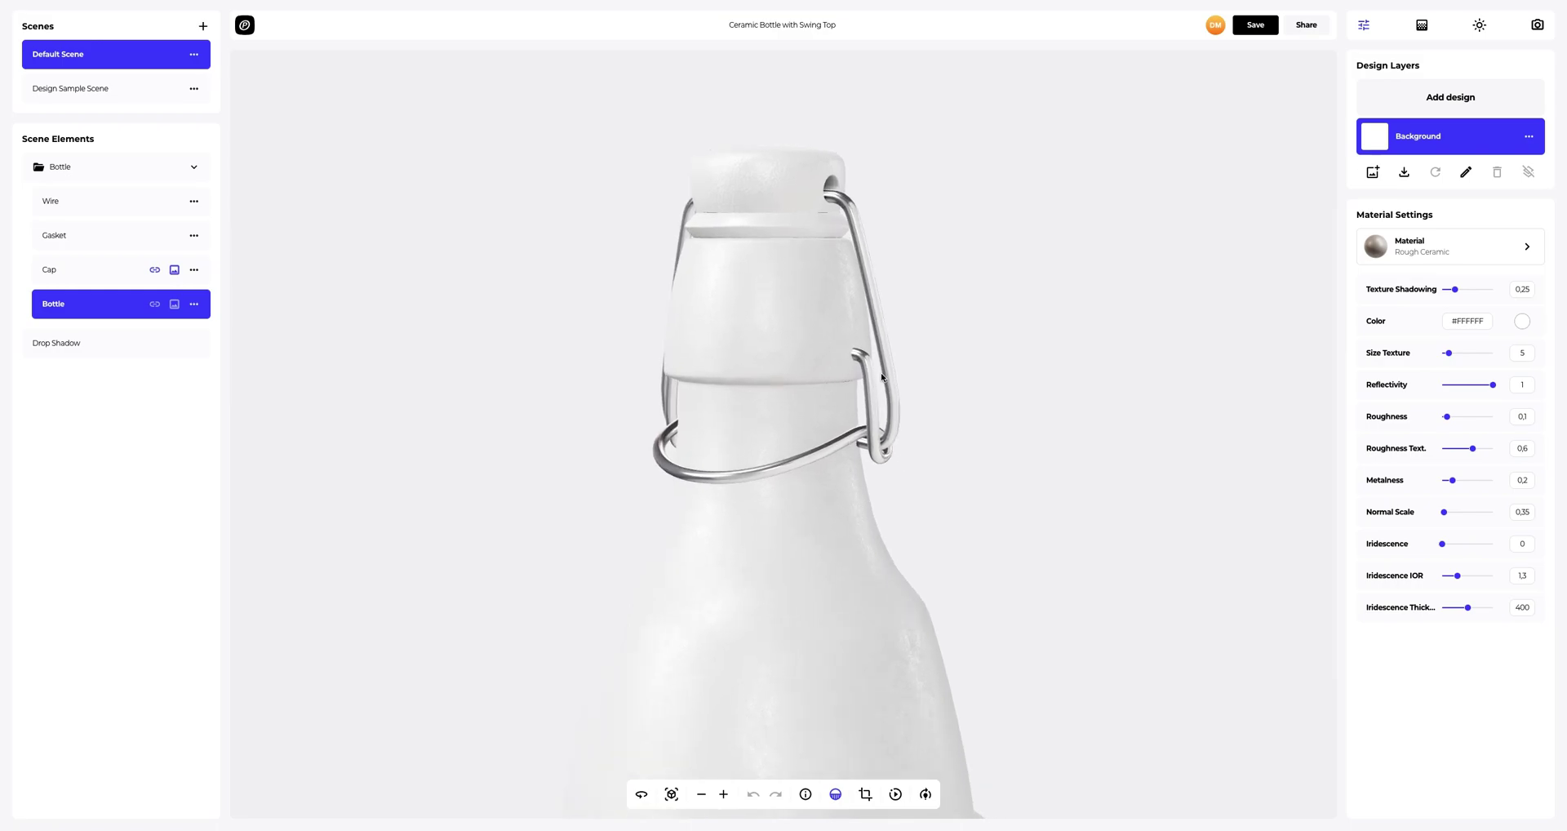
{"action": "right_click_drag", "start_coordinate": [896, 457], "coordinate": [895, 510]}
{"action": "left_click", "coordinate": [78, 207]}
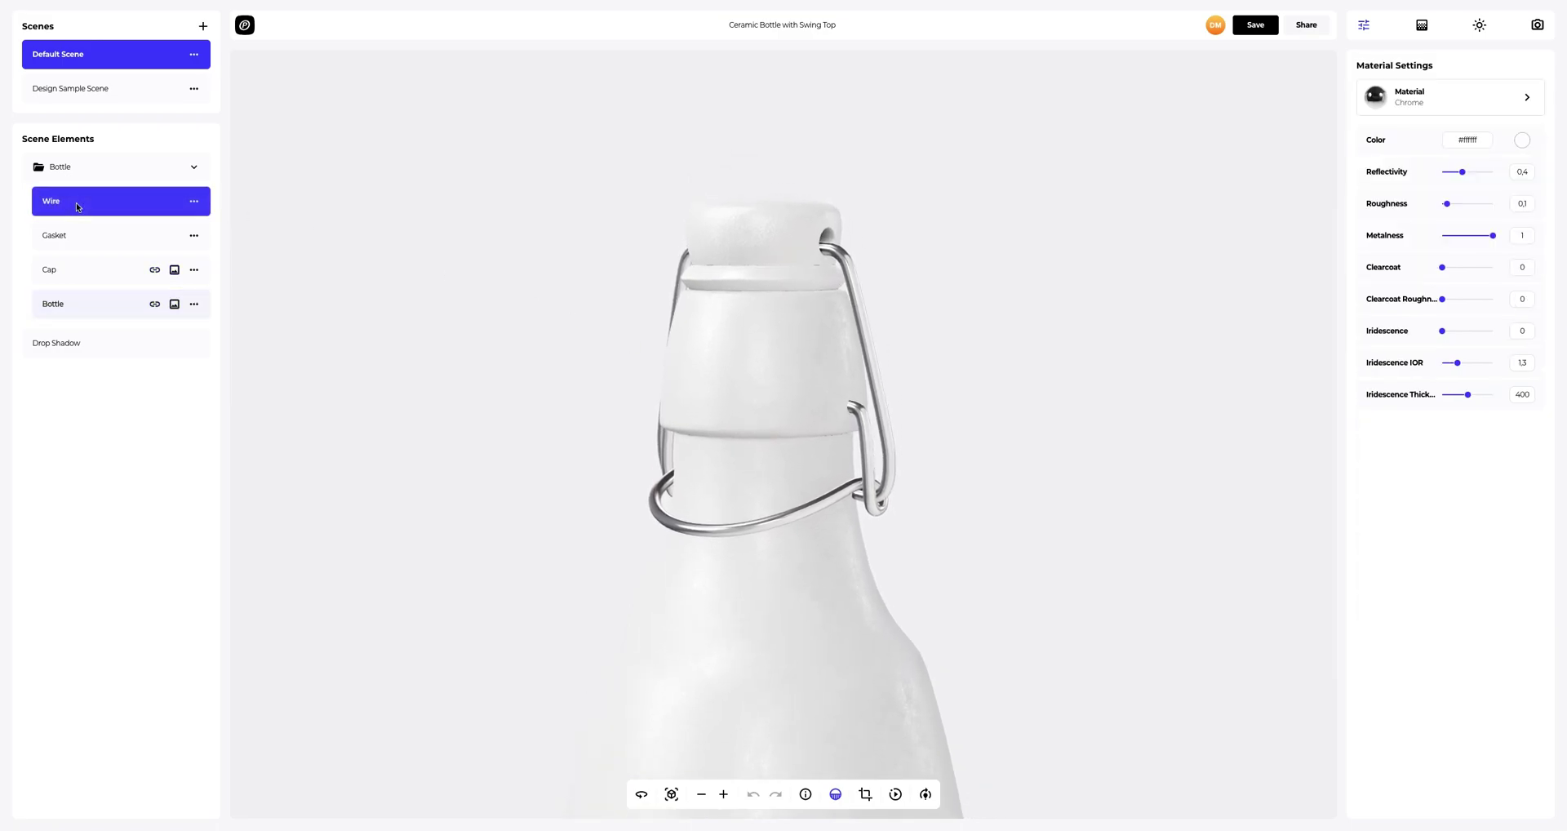
{"action": "left_click", "coordinate": [1392, 110]}
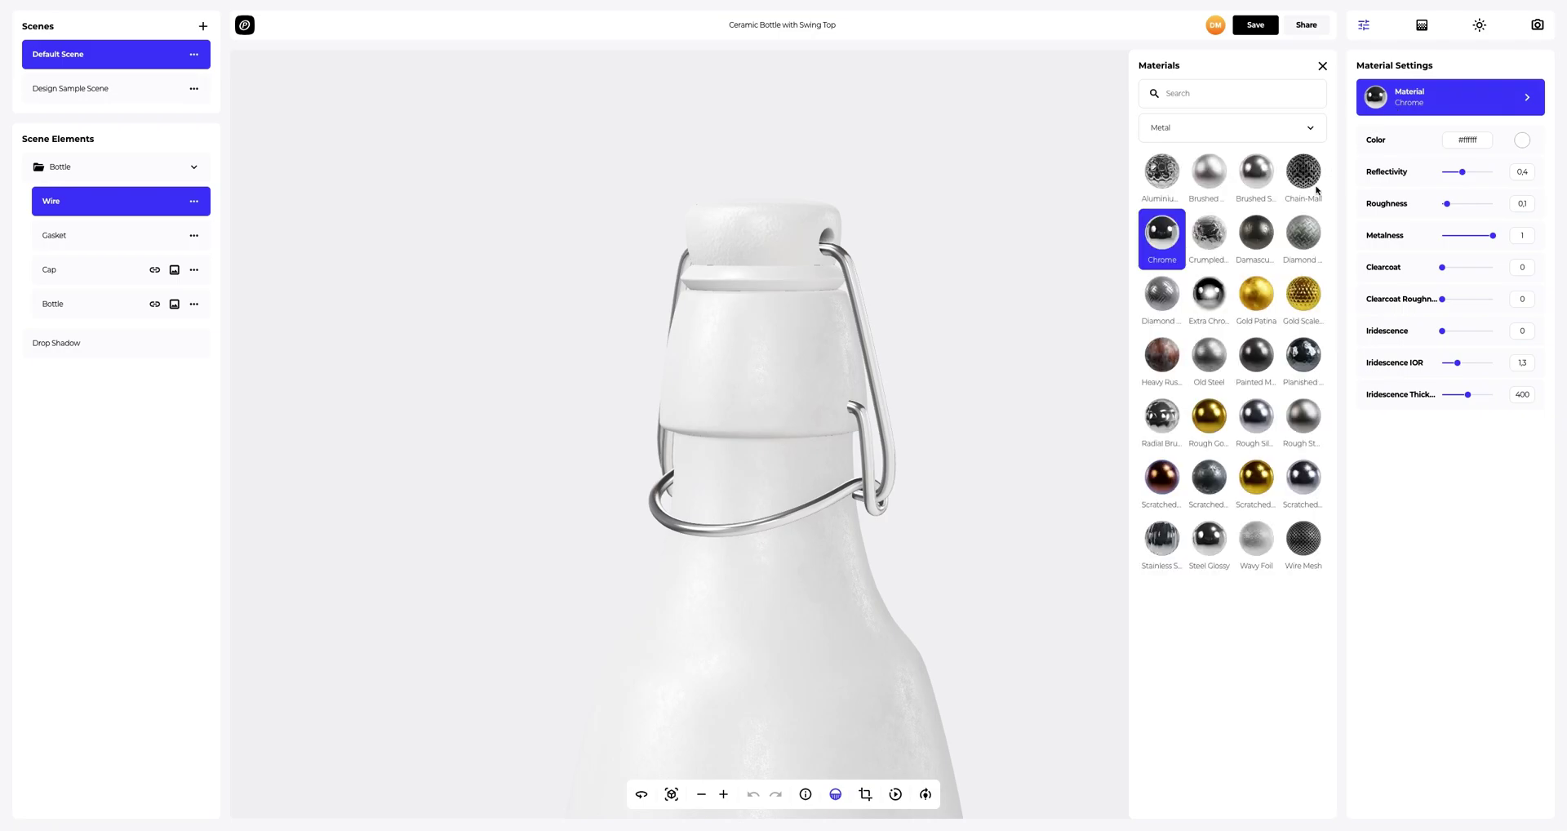
{"action": "left_click", "coordinate": [1256, 418]}
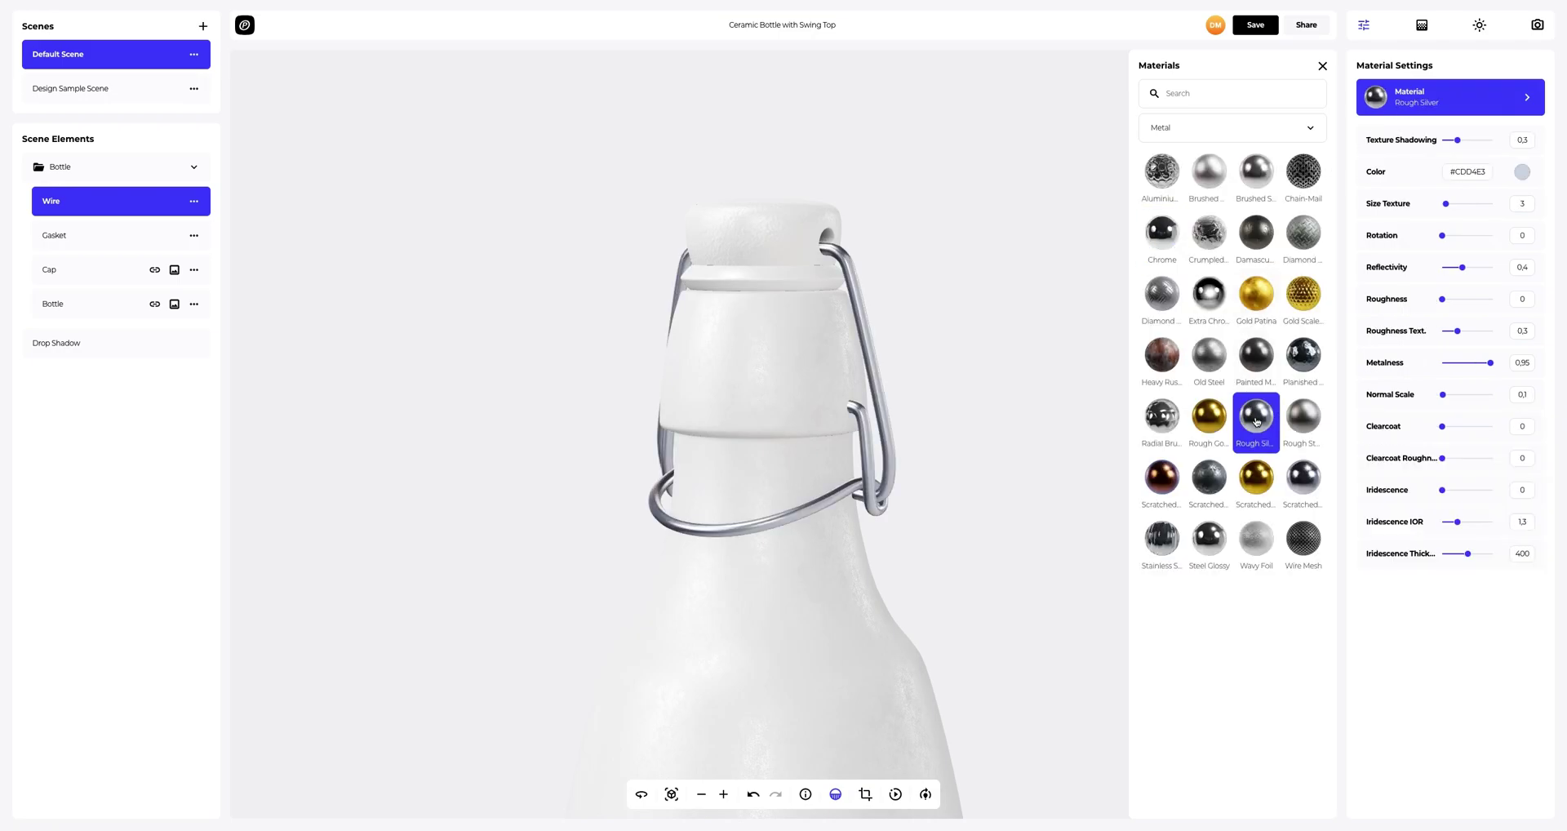
{"action": "left_click", "coordinate": [1323, 67]}
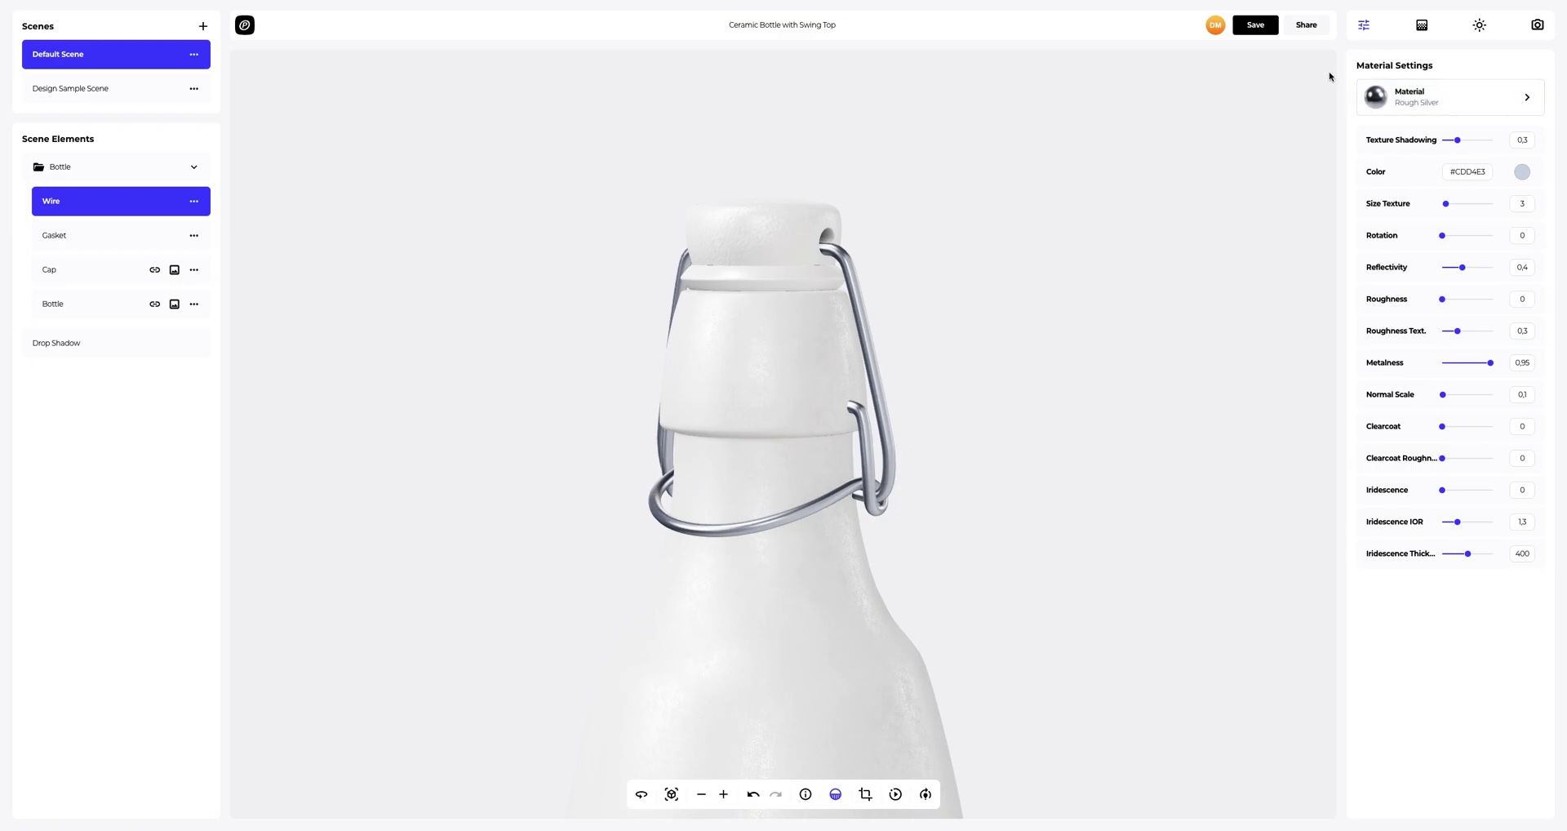
Tint the wire's Rough Silver copper-brown with hex colour #925E34.
{"action": "left_click", "coordinate": [1523, 170]}
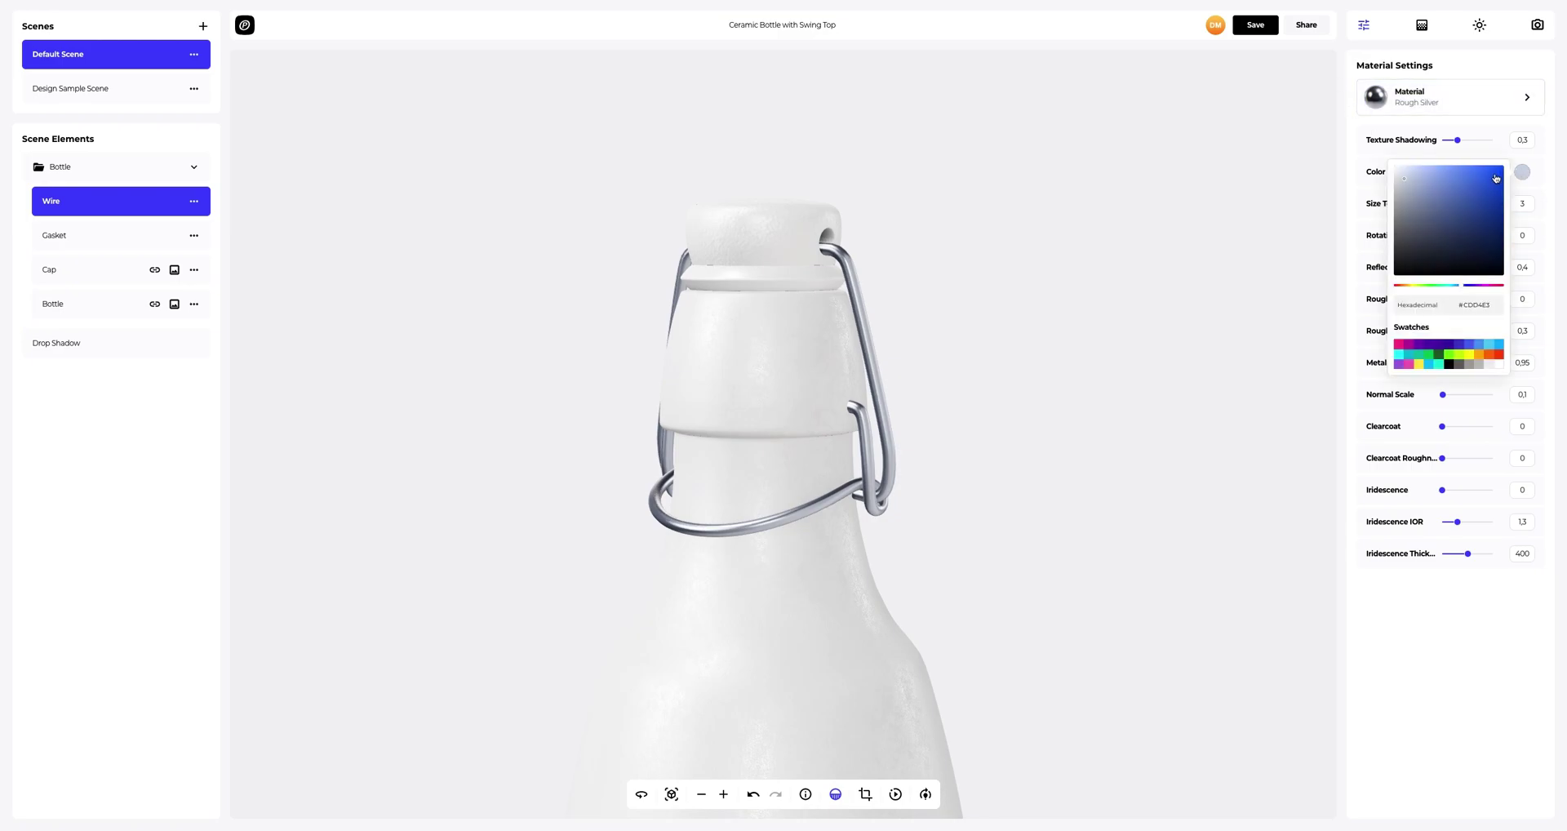
{"action": "mouse_move", "coordinate": [1497, 178]}
{"action": "left_mouse_down"}
{"action": "mouse_move", "coordinate": [1440, 210]}
{"action": "mouse_move", "coordinate": [1427, 196]}
{"action": "mouse_move", "coordinate": [1451, 215]}
{"action": "mouse_move", "coordinate": [1443, 244]}
{"action": "left_mouse_up"}
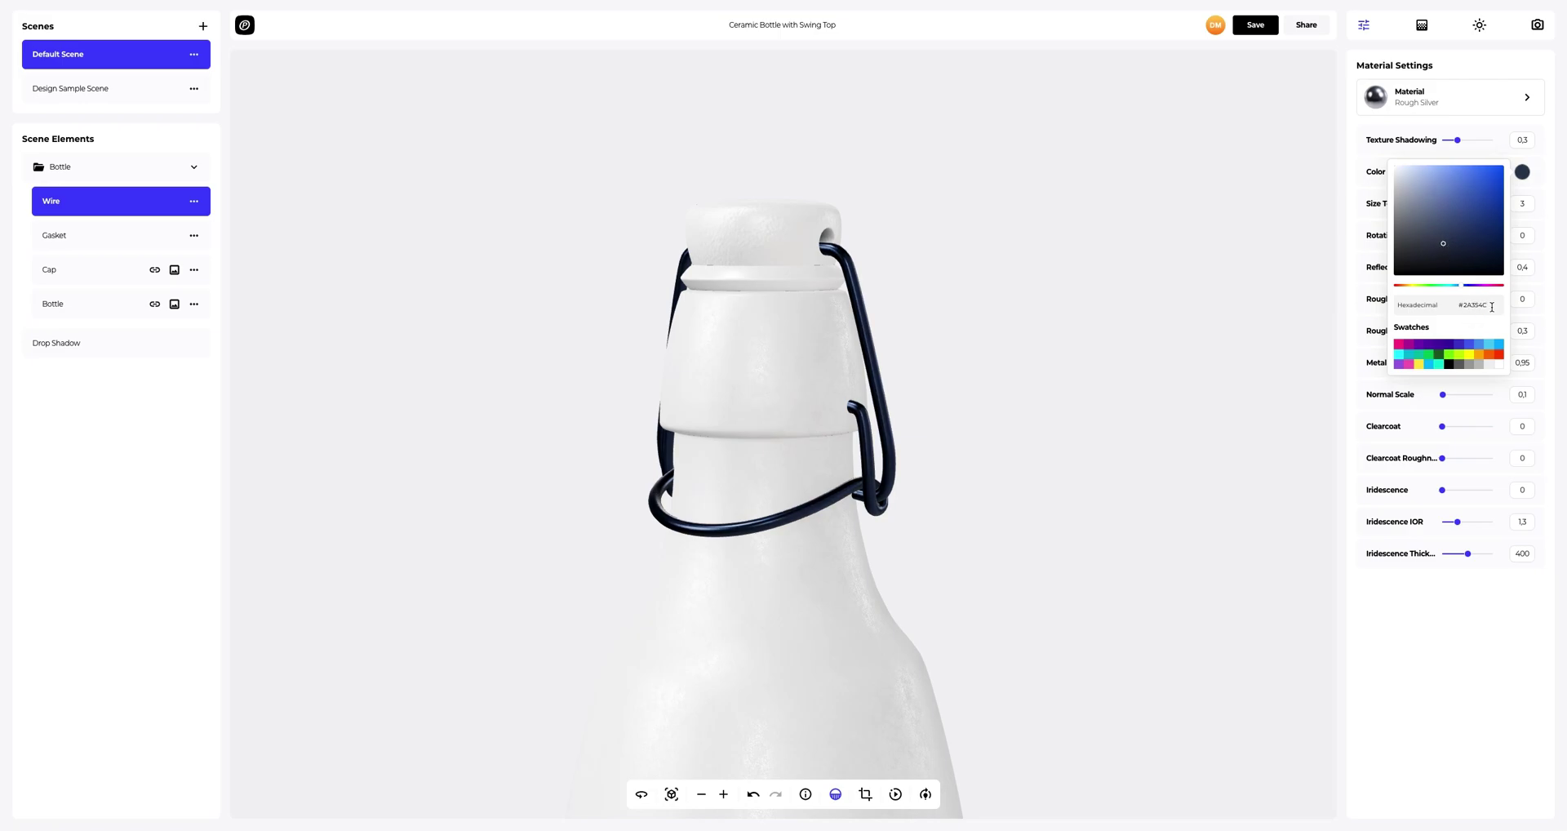
{"action": "double_click", "coordinate": [1492, 307]}
{"action": "type", "text": "#925e34"}
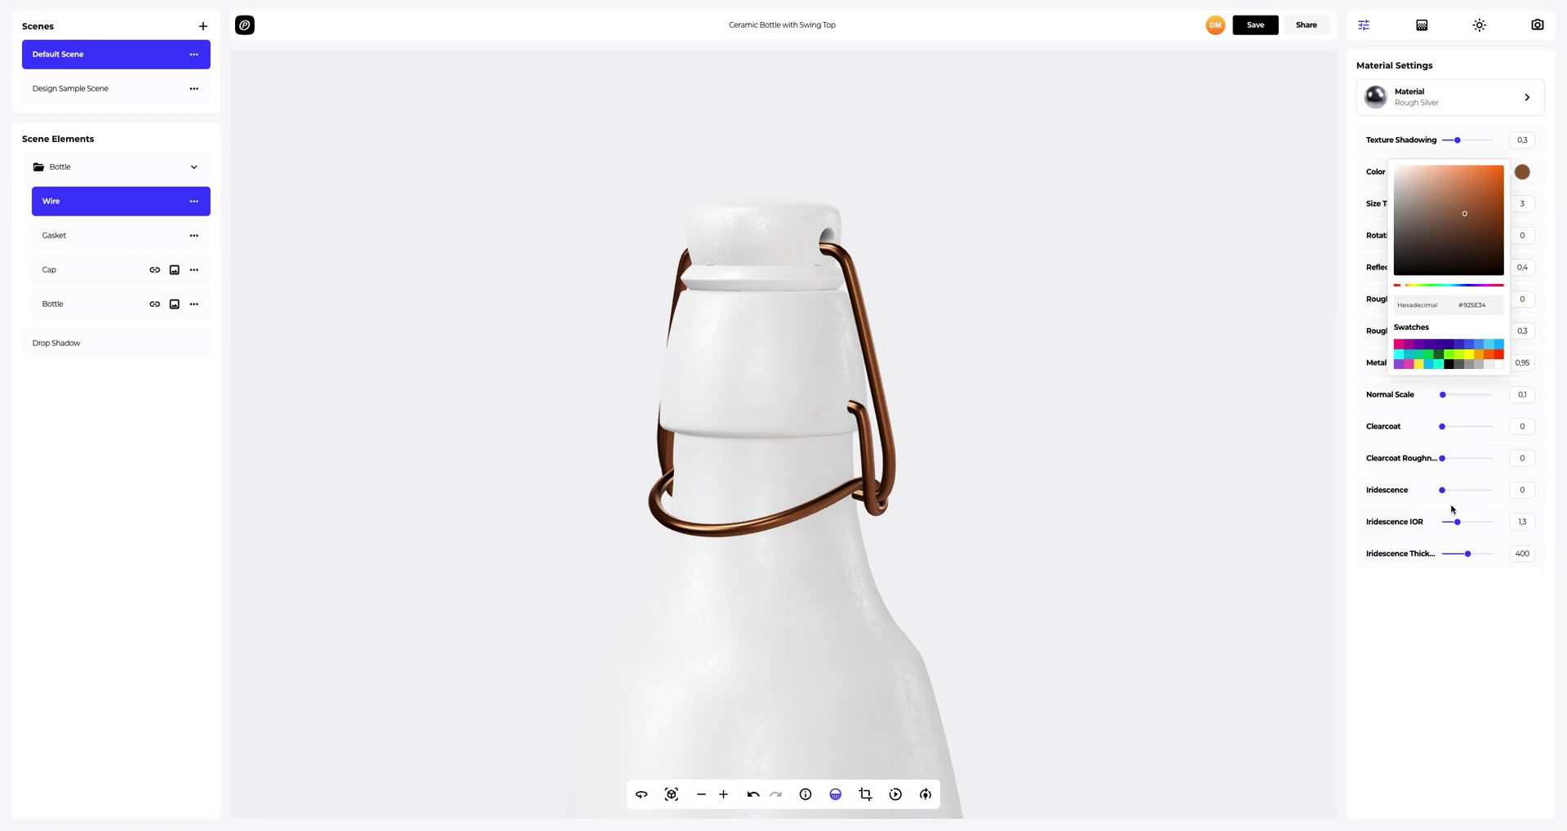
{"action": "left_click", "coordinate": [1461, 600]}
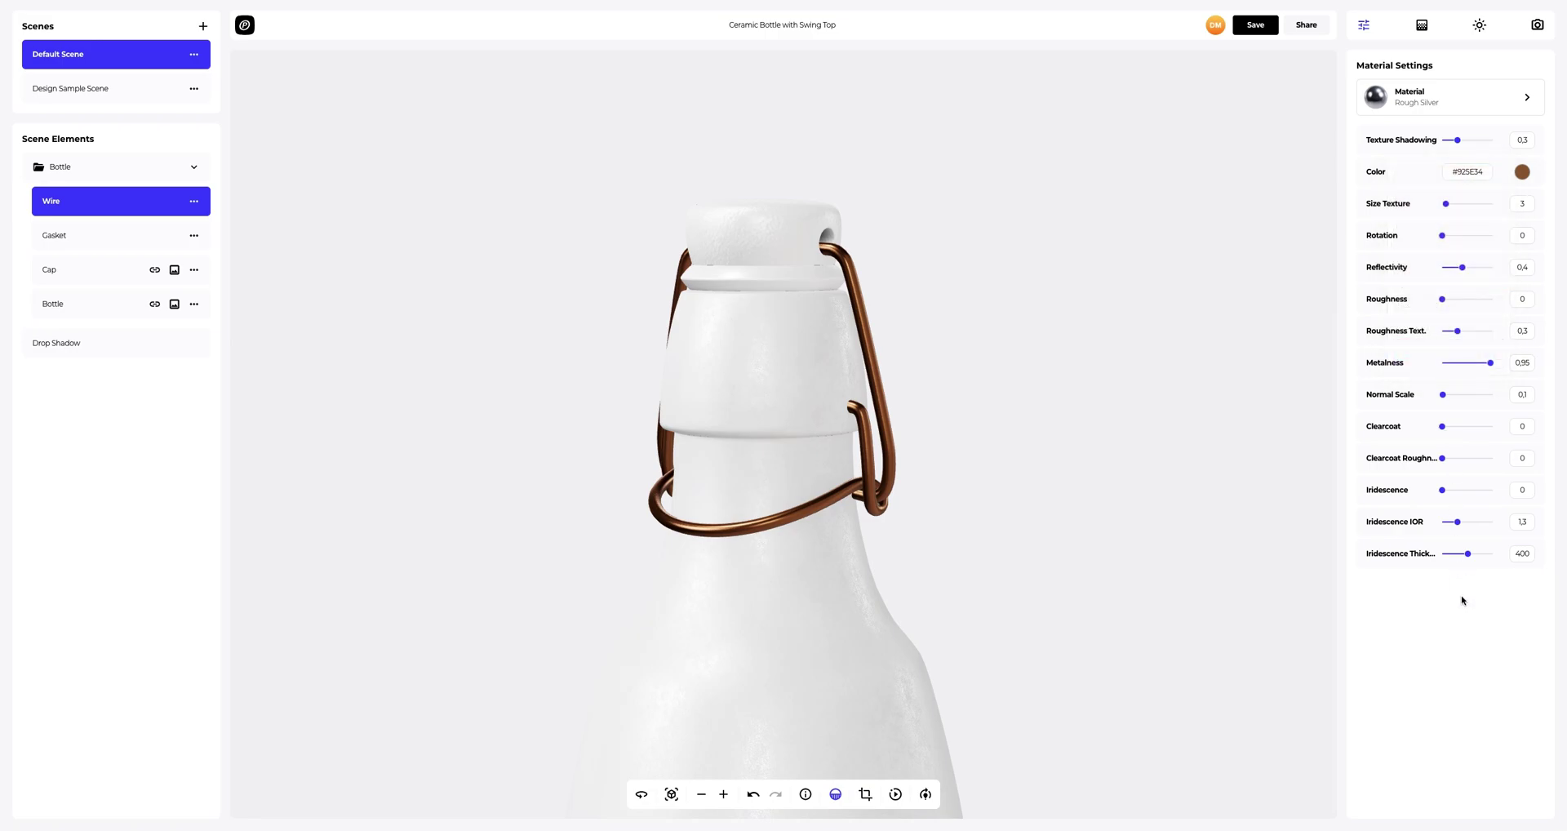
Paste the wire's copper material onto the Gasket.
{"action": "left_click", "coordinate": [194, 235]}
{"action": "left_click", "coordinate": [247, 267]}
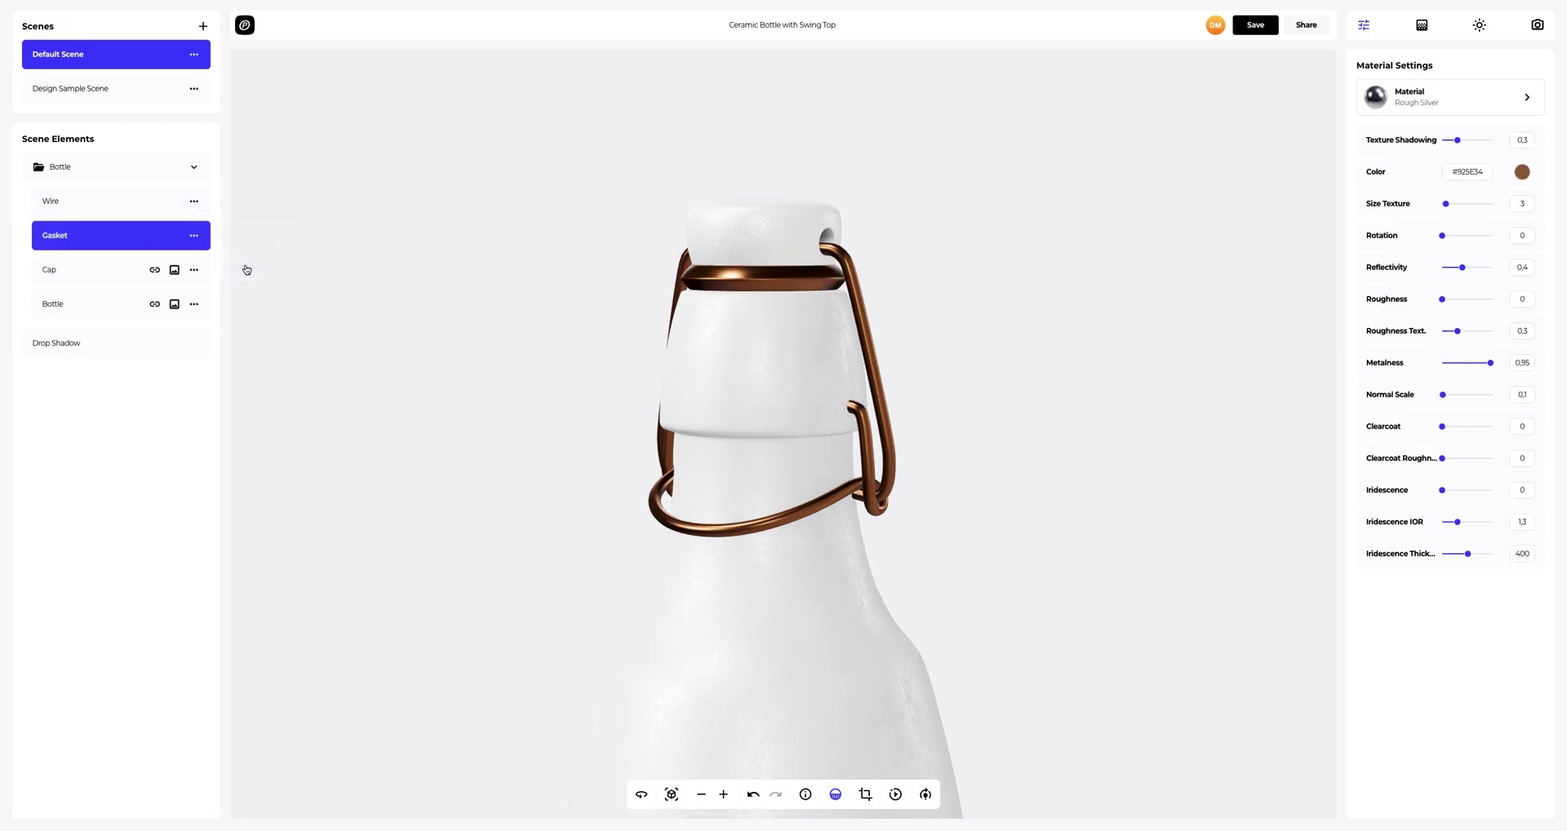
{"action": "left_click_drag", "start_coordinate": [559, 259], "coordinate": [772, 285]}
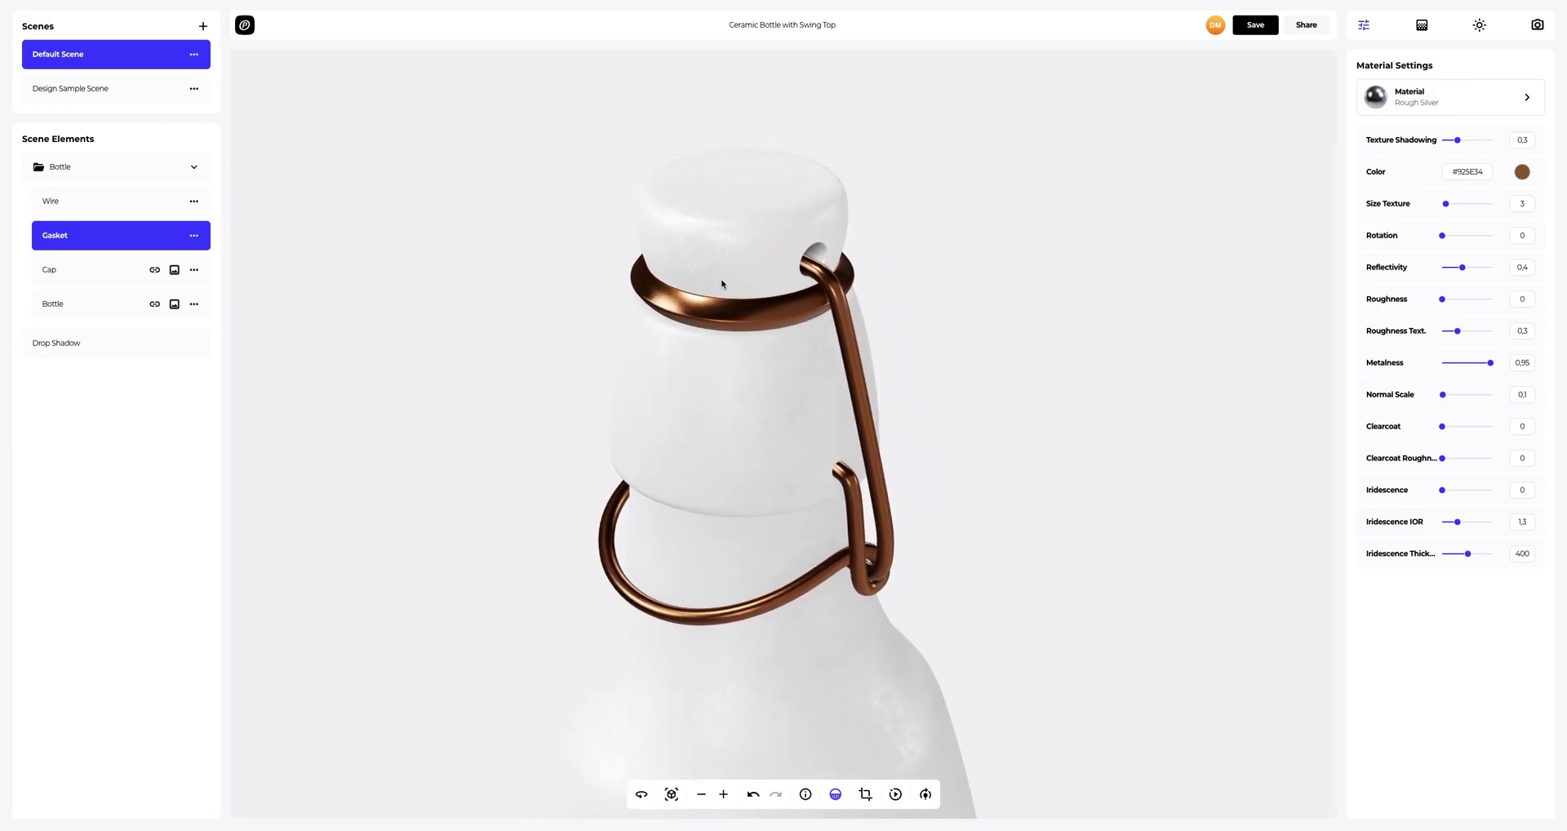
Give the Cap part a Cork material from the Wood category.
{"action": "left_click", "coordinate": [82, 272]}
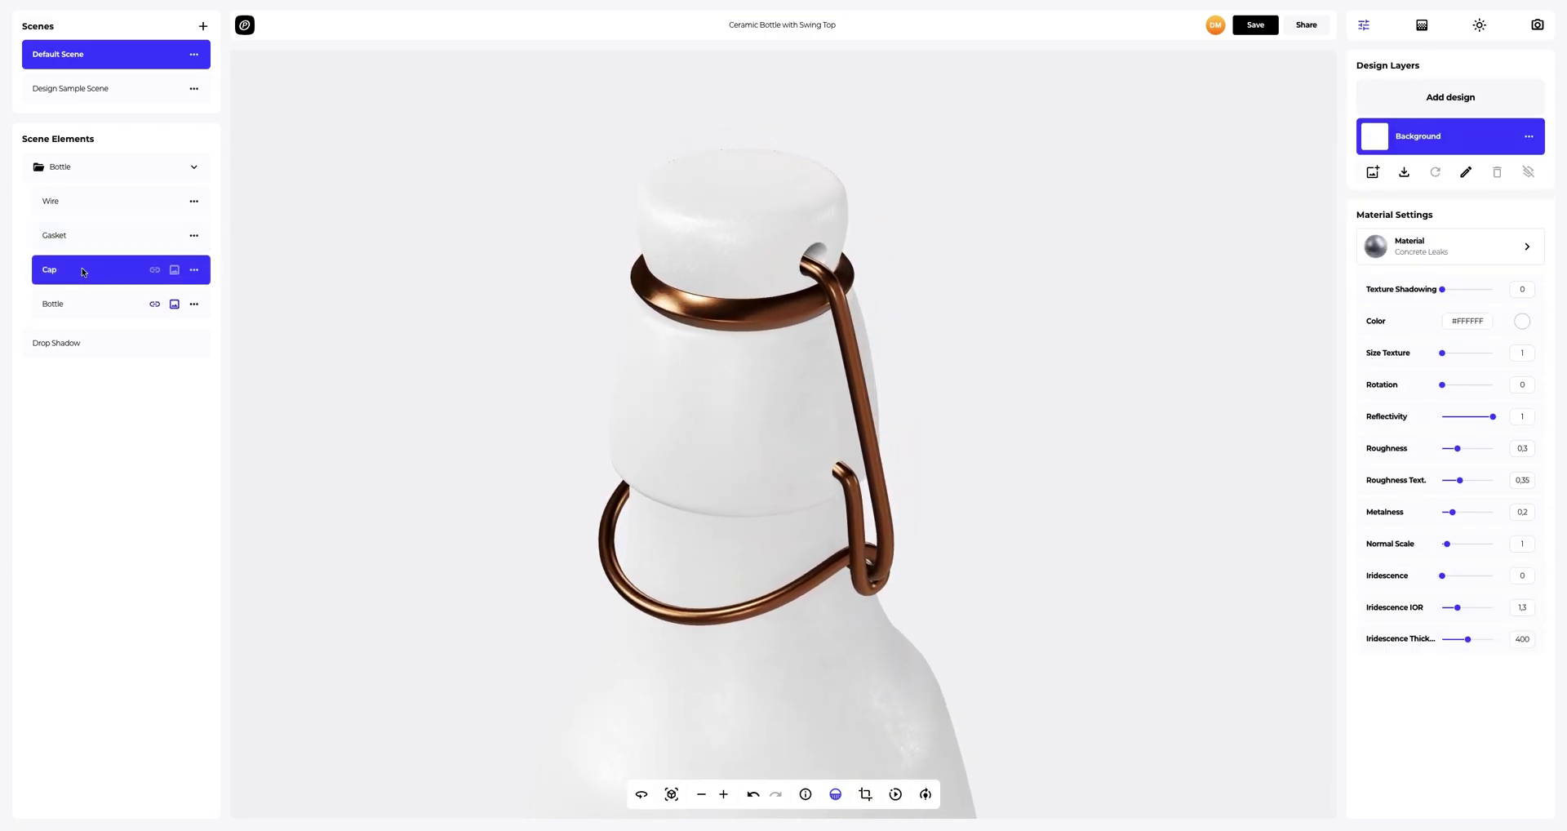
{"action": "left_click", "coordinate": [1474, 248]}
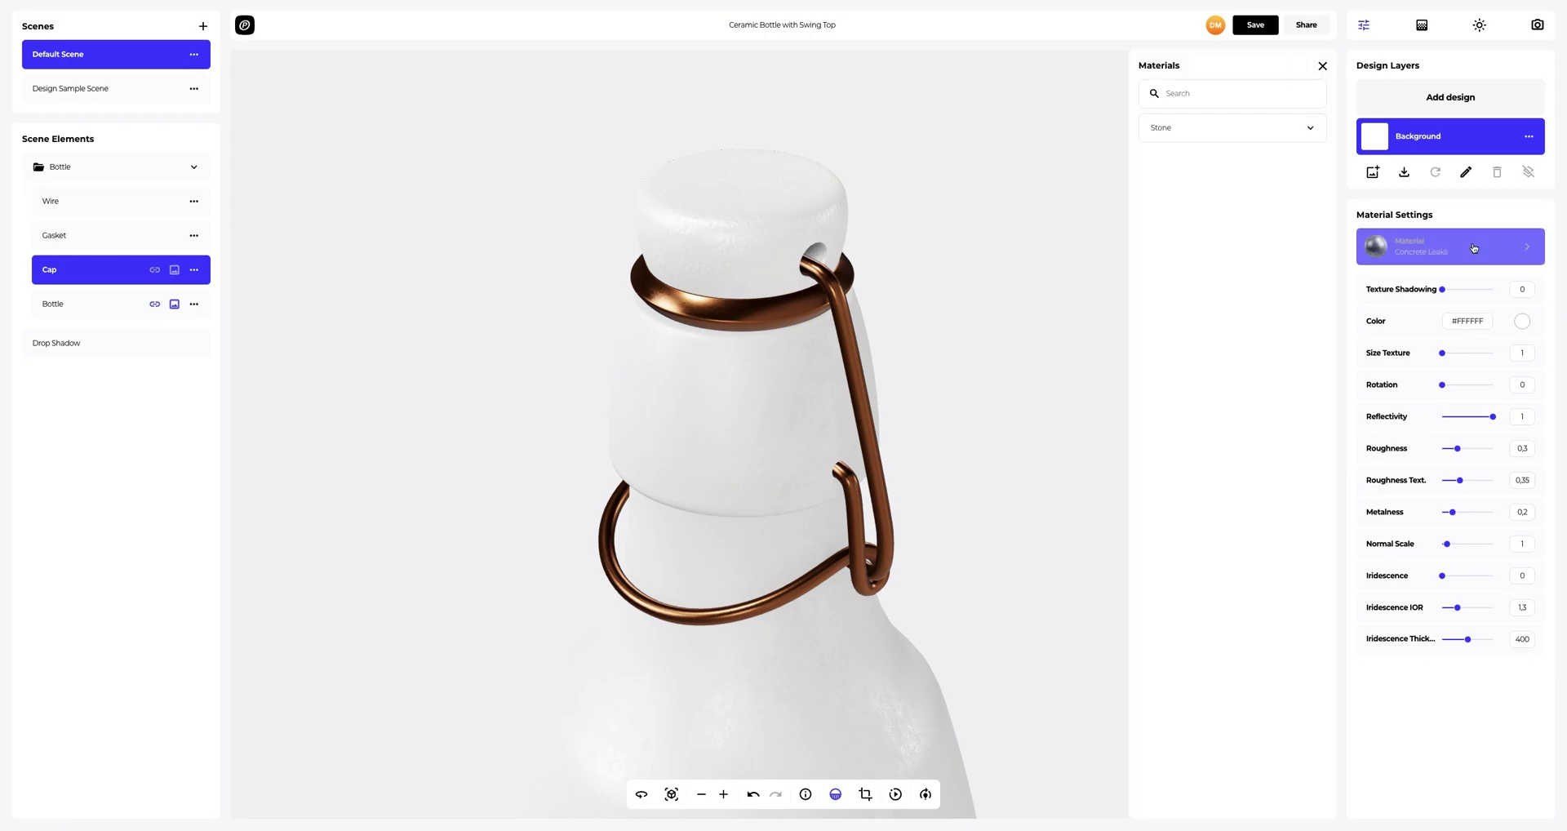
{"action": "left_click", "coordinate": [1202, 125]}
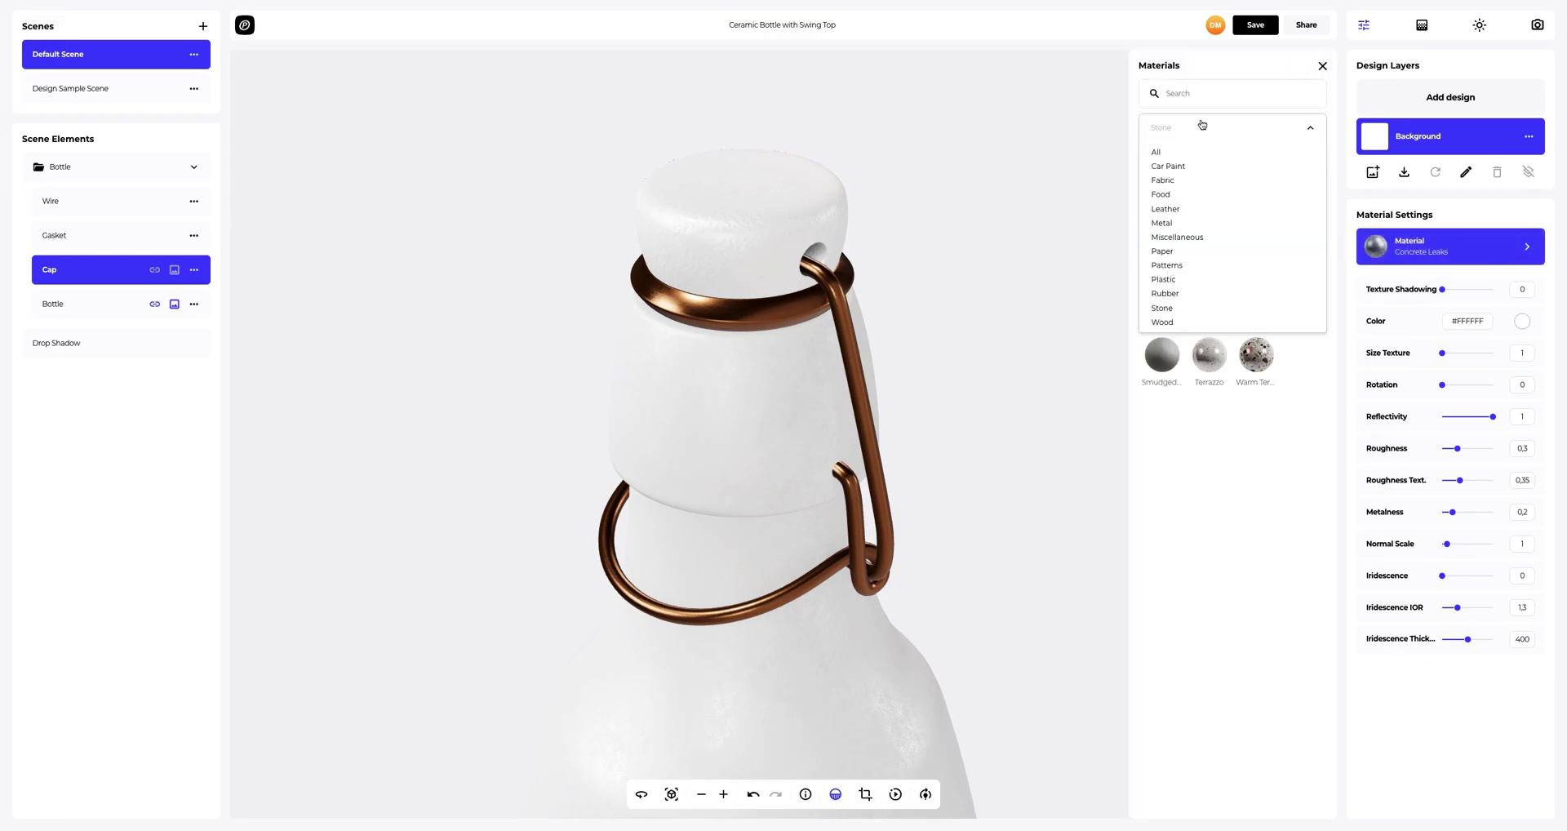
{"action": "left_click", "coordinate": [1177, 325]}
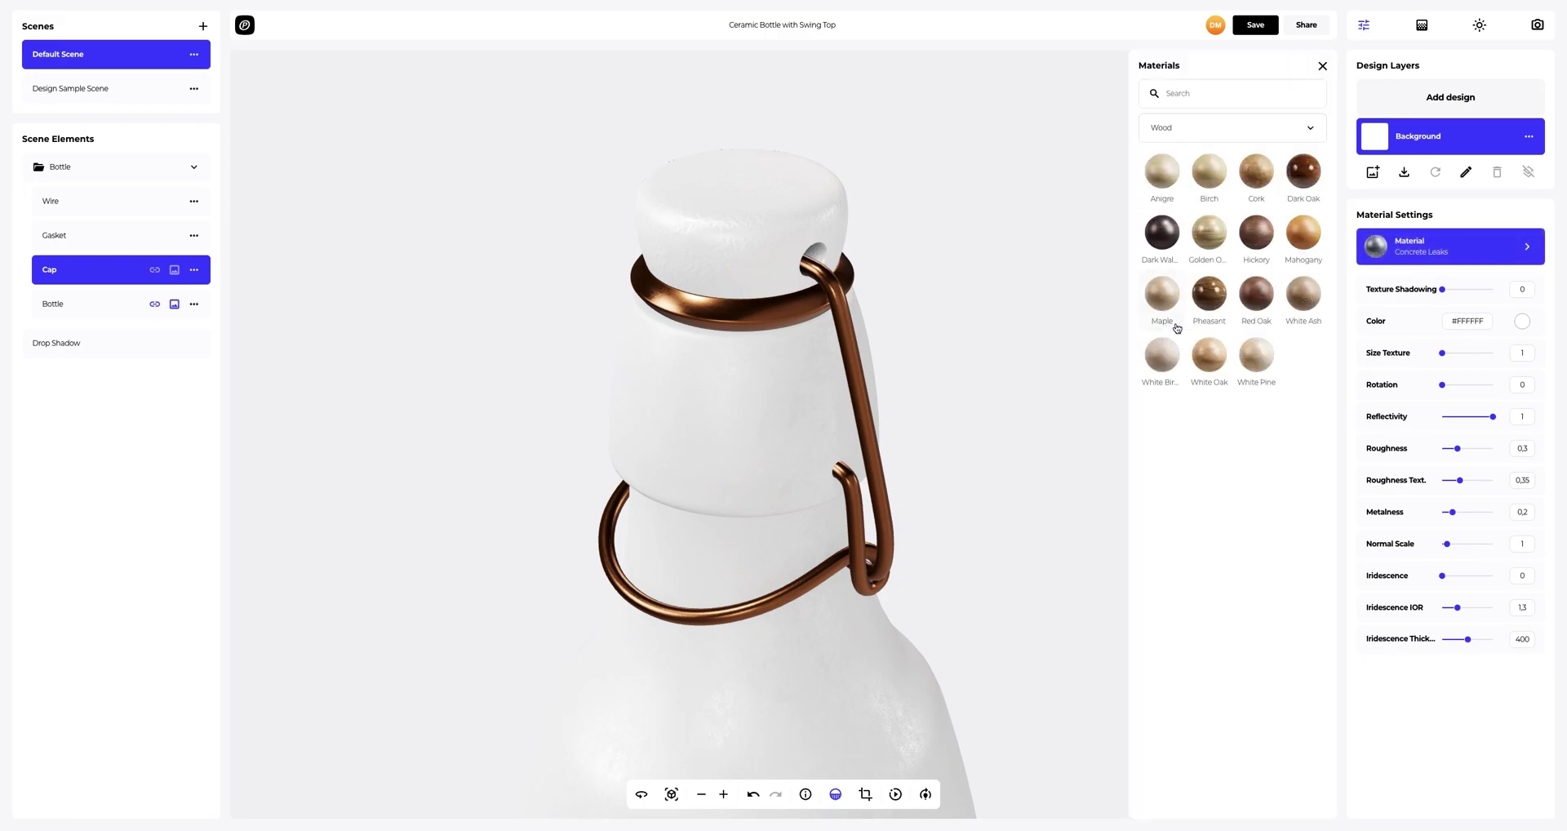
{"action": "left_click", "coordinate": [1257, 173]}
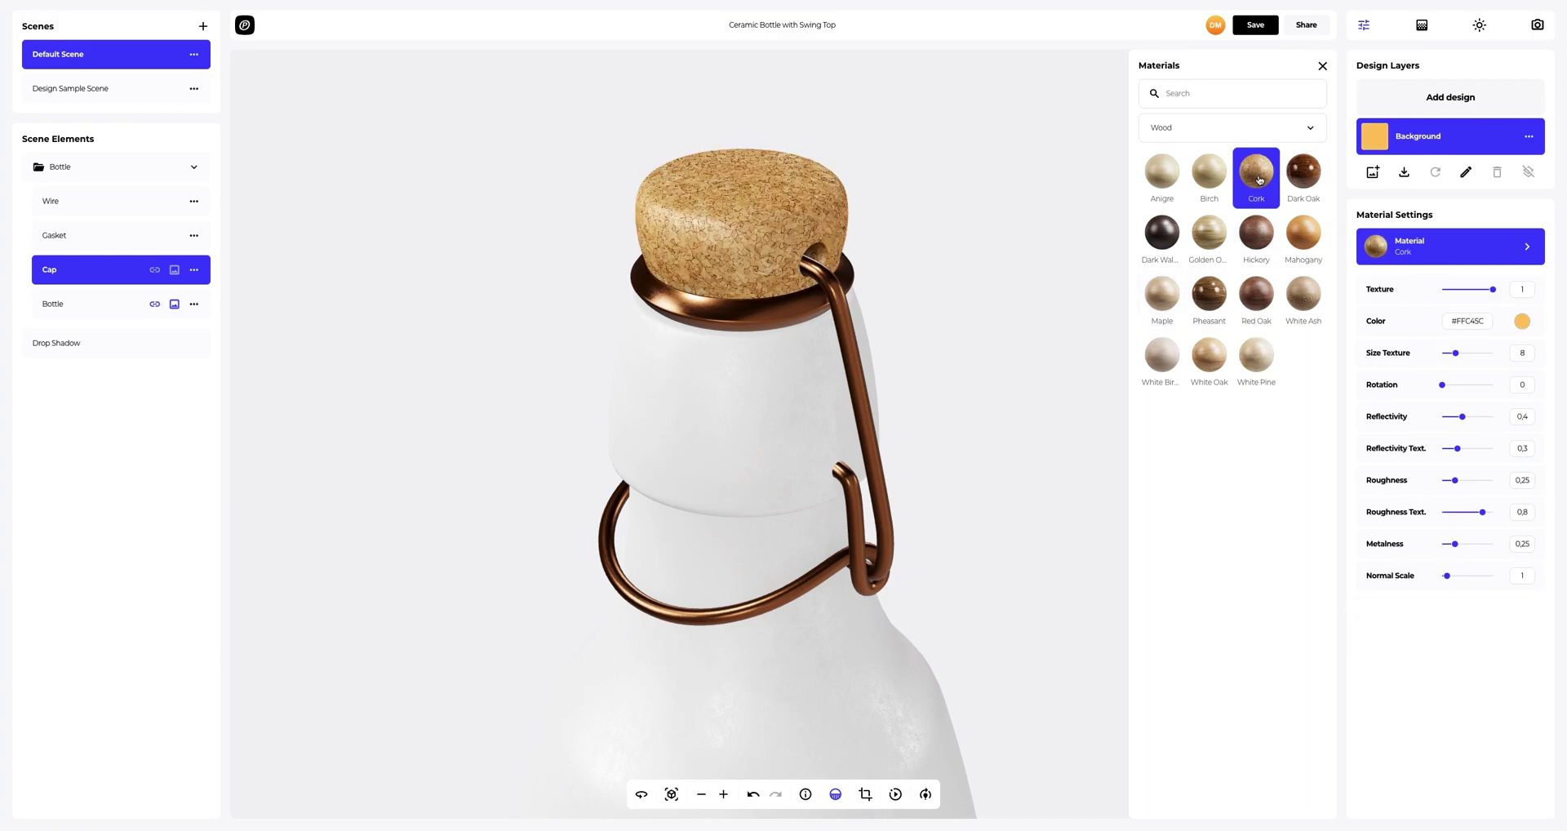
{"action": "left_click", "coordinate": [1322, 66]}
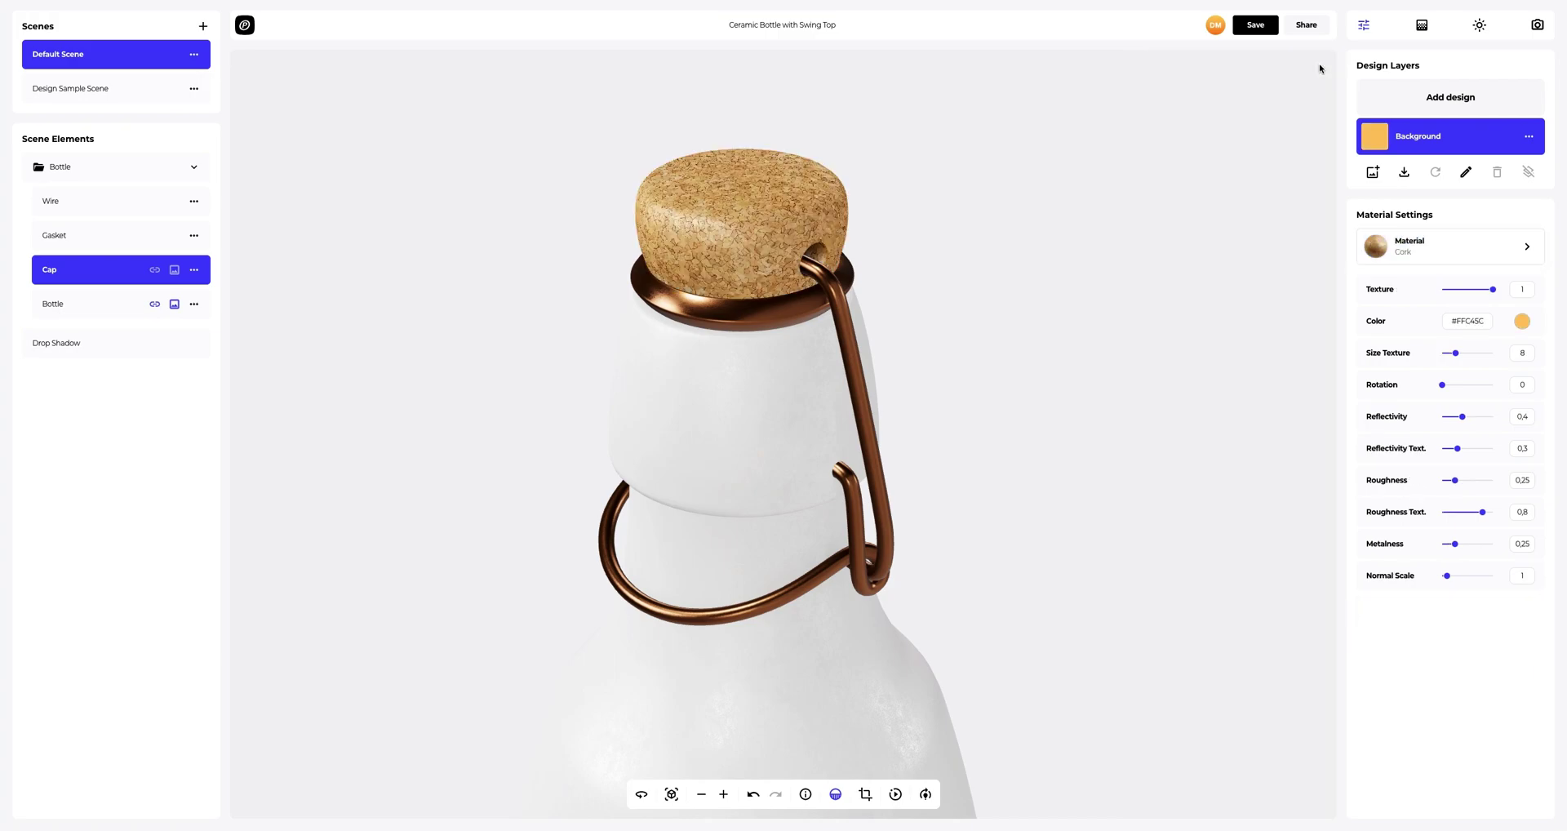
Tune the cork: texture size 10.2, reflectivity 1, roughness 0.85, metalness 0.15.
{"action": "left_click_drag", "start_coordinate": [1455, 355], "coordinate": [1460, 356]}
{"action": "left_click_drag", "start_coordinate": [1463, 418], "coordinate": [1500, 419]}
{"action": "left_click_drag", "start_coordinate": [1456, 480], "coordinate": [1485, 480]}
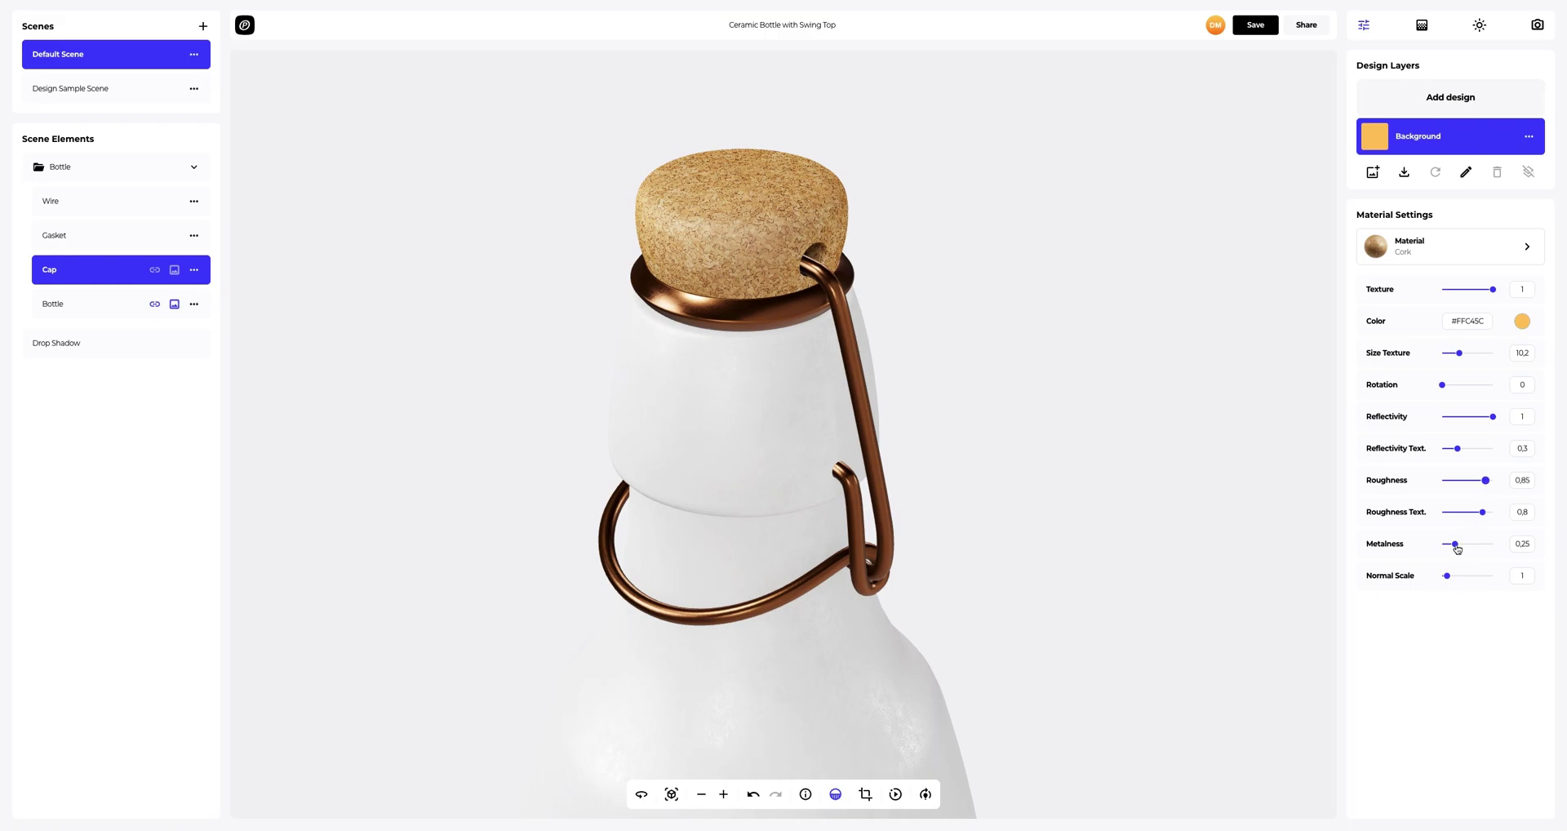
{"action": "left_click_drag", "start_coordinate": [1458, 550], "coordinate": [1454, 549]}
{"action": "left_click_drag", "start_coordinate": [1131, 489], "coordinate": [811, 444]}
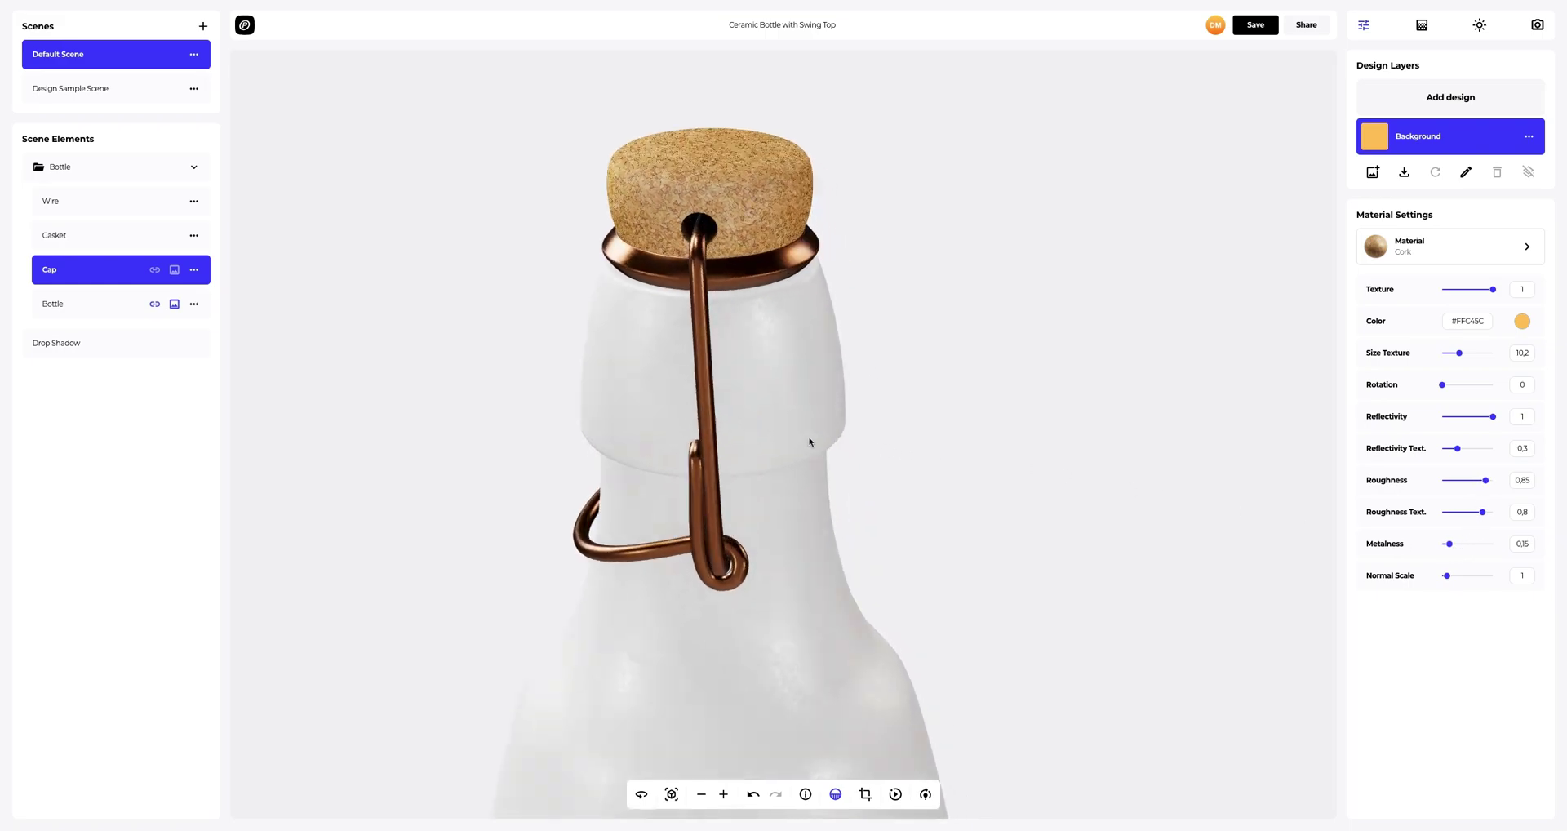
{"action": "scroll", "coordinate": [732, 440], "scroll_direction": "down", "scroll_amount": 5}
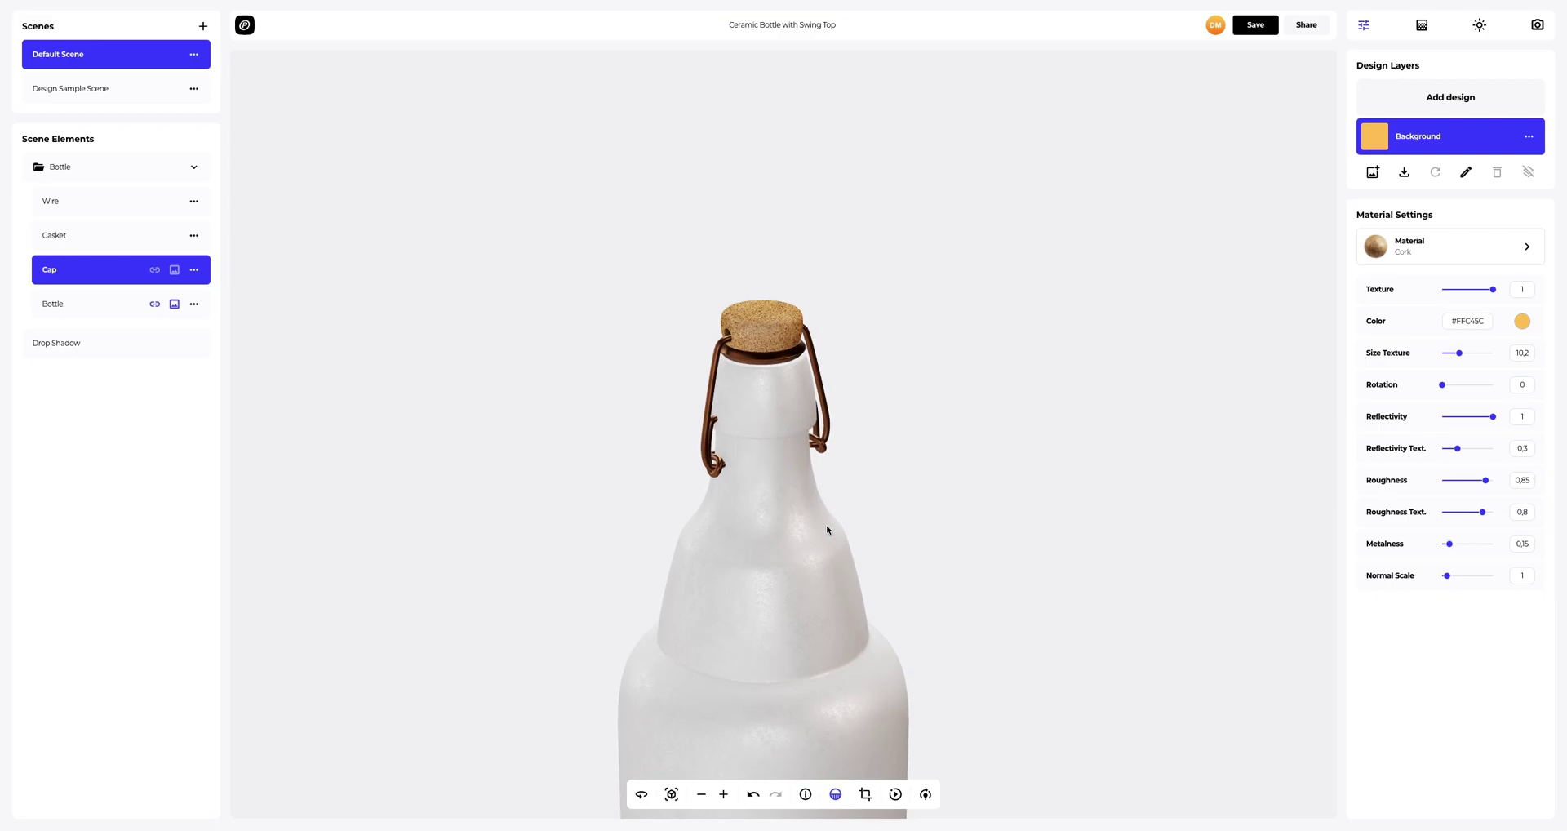
{"action": "right_click_drag", "start_coordinate": [825, 528], "coordinate": [784, 210]}
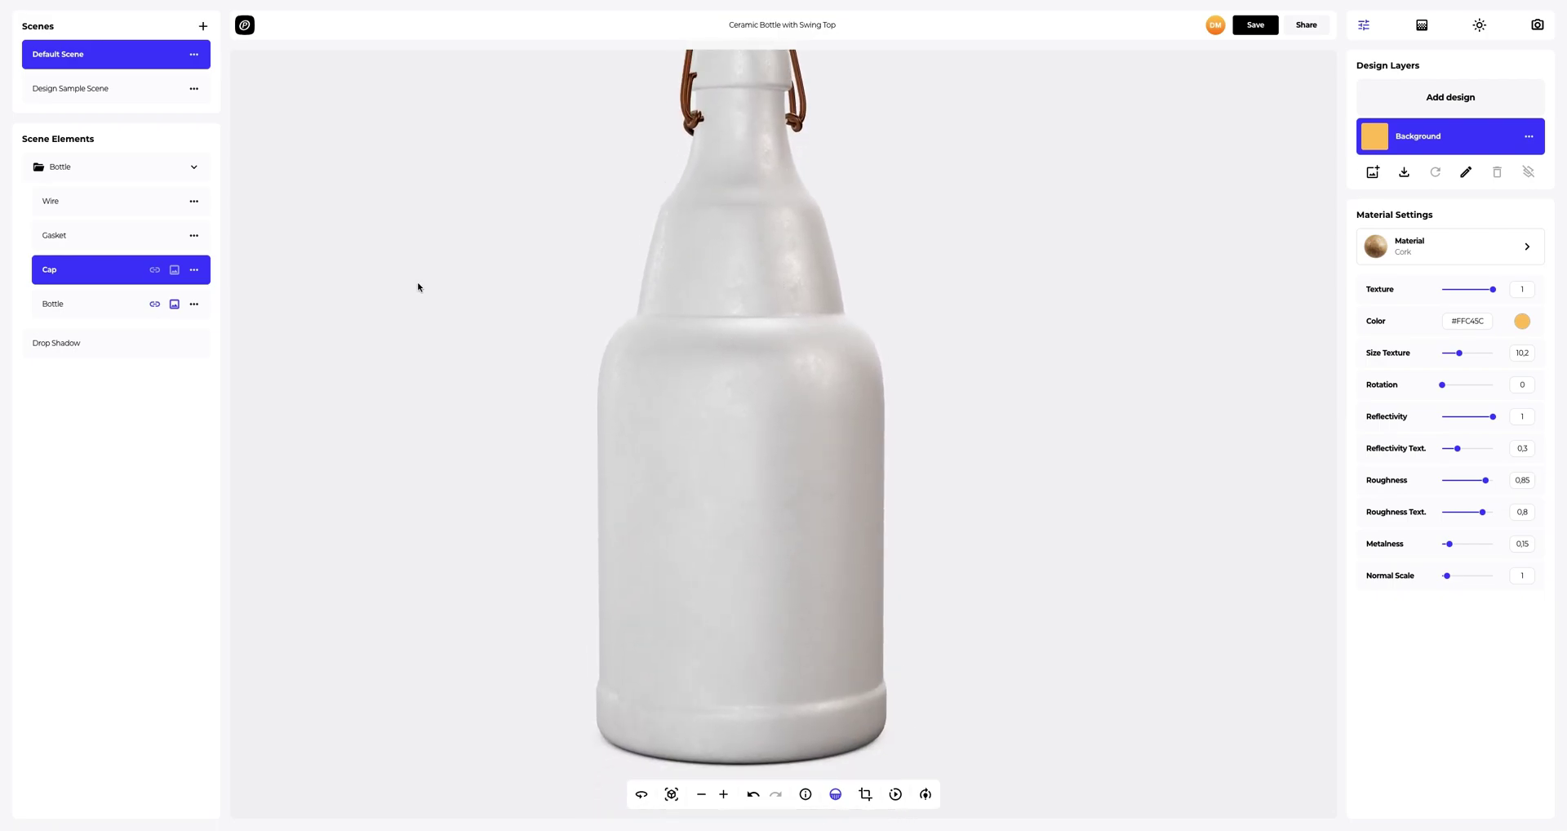
Give the Bottle body a Plaster material coloured #FF5700.
{"action": "left_click", "coordinate": [67, 306]}
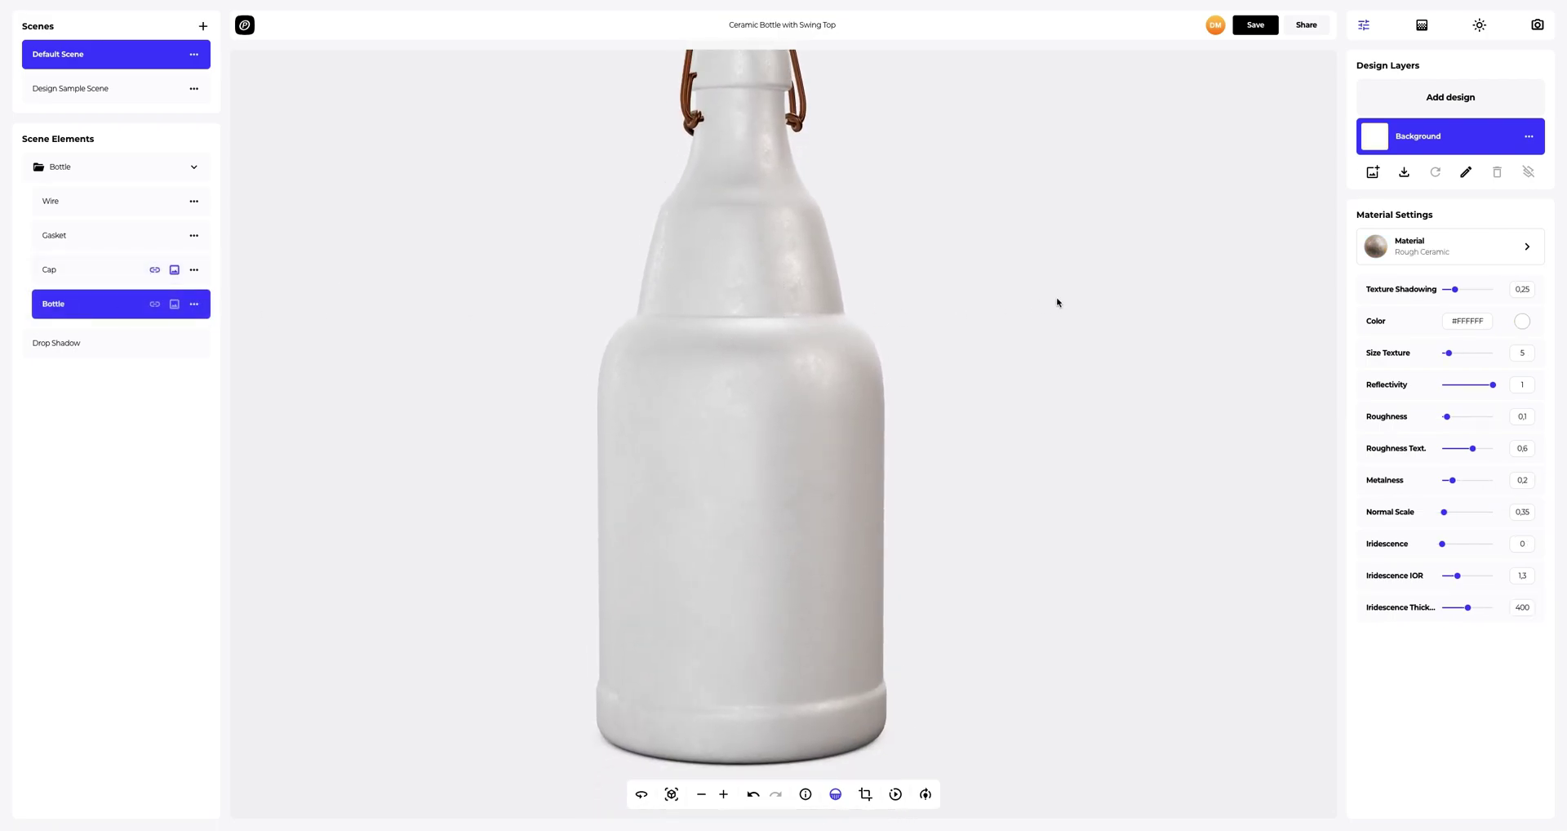
{"action": "left_click", "coordinate": [1436, 246]}
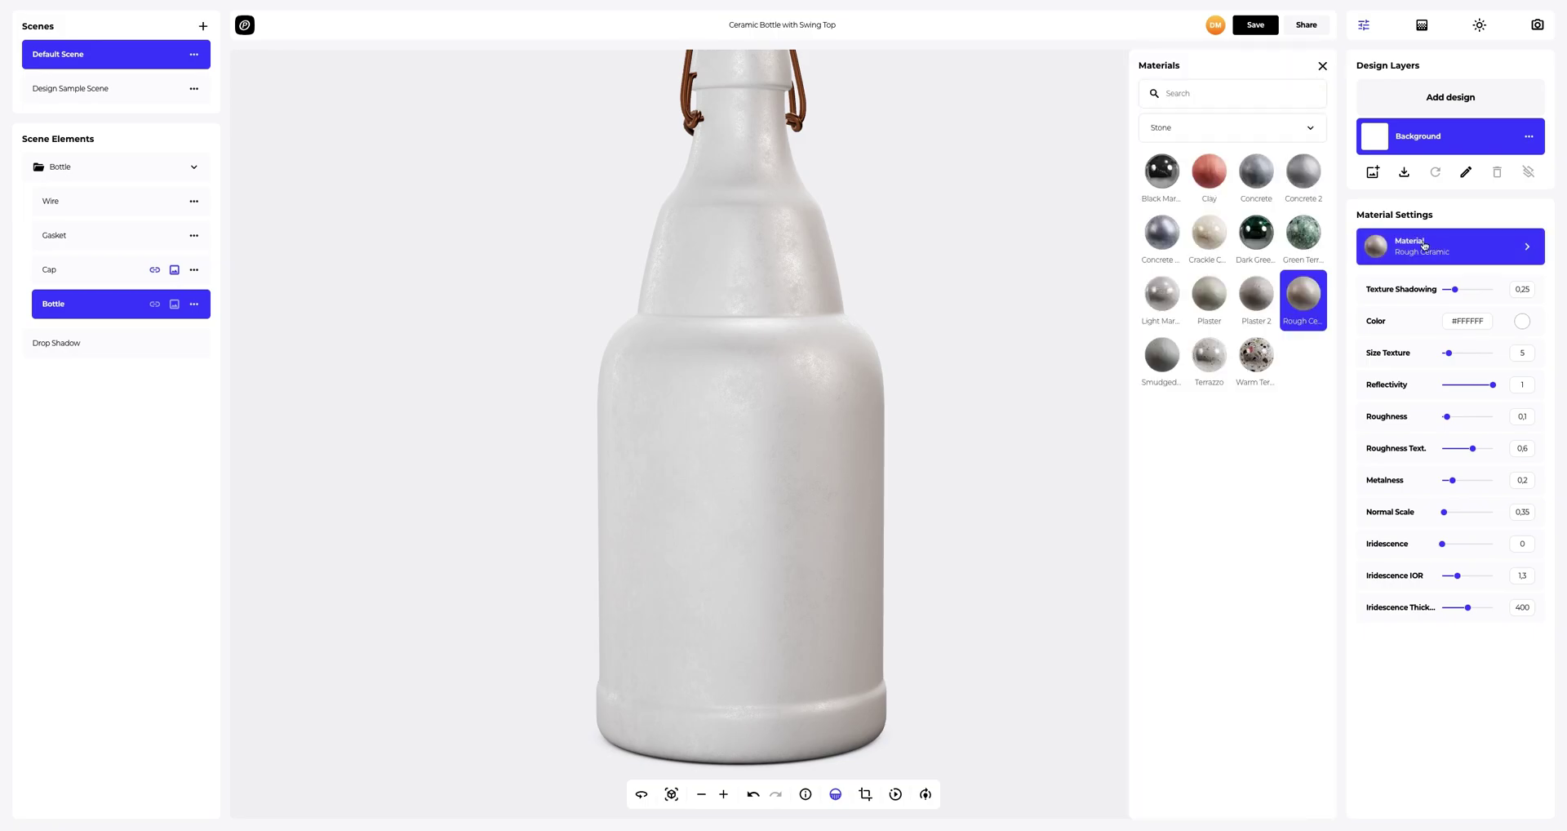
{"action": "left_click", "coordinate": [1217, 292]}
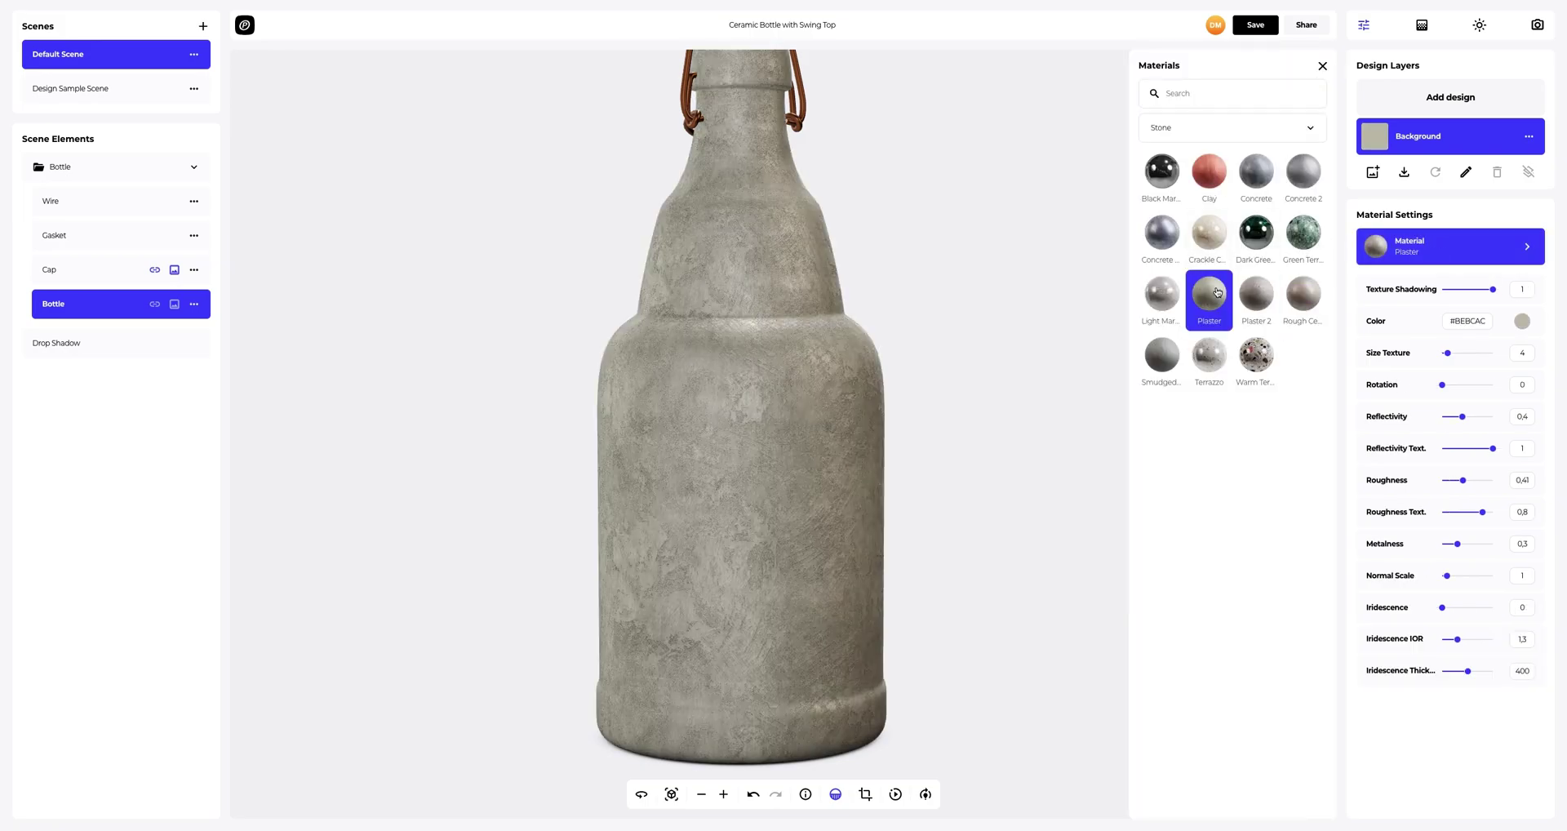
{"action": "left_click", "coordinate": [1322, 67]}
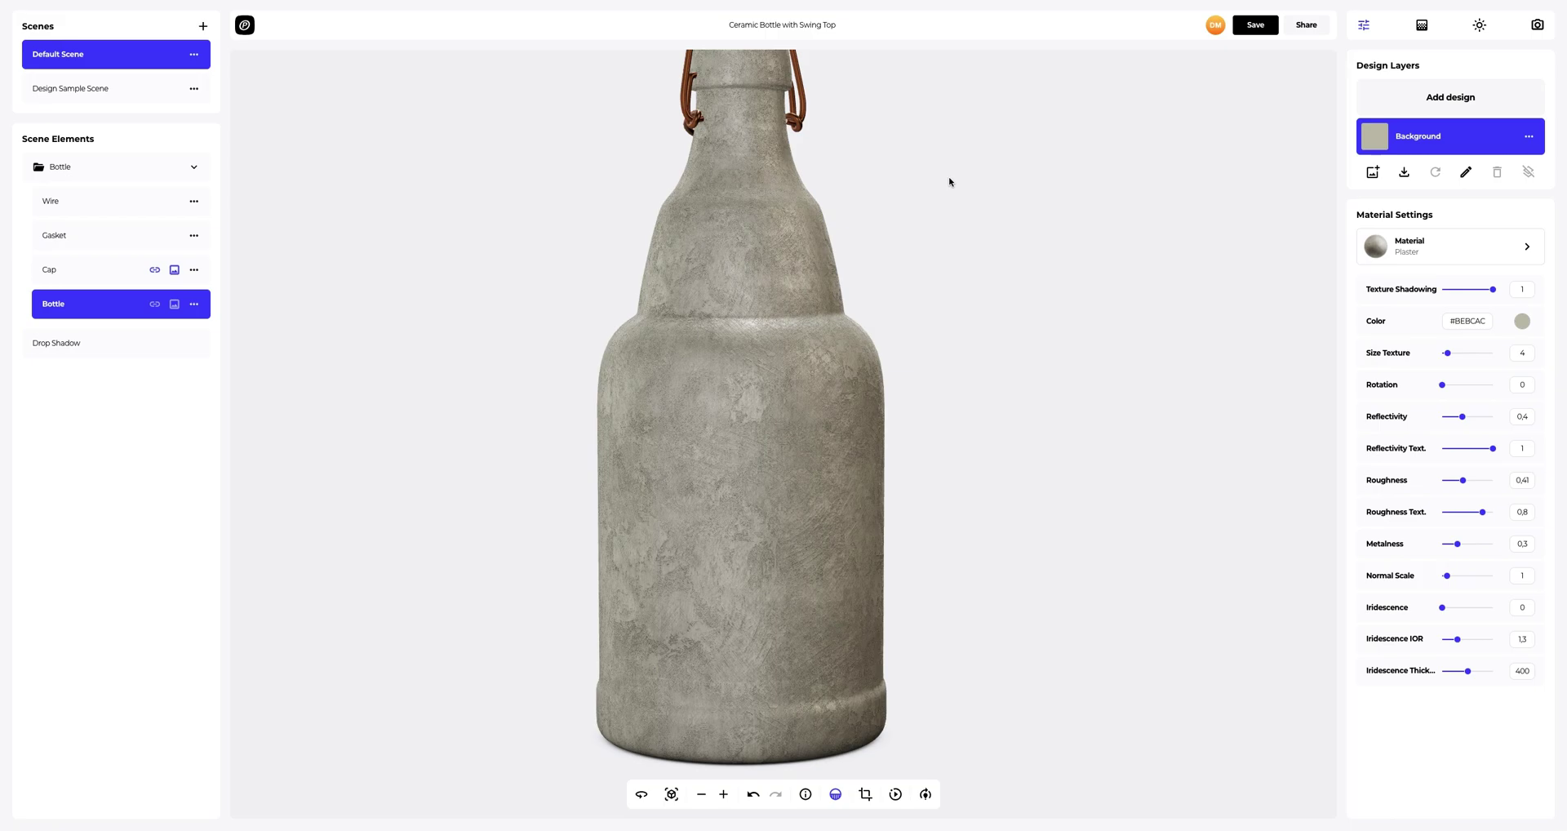
{"action": "scroll", "coordinate": [775, 408], "scroll_direction": "up", "scroll_amount": 5}
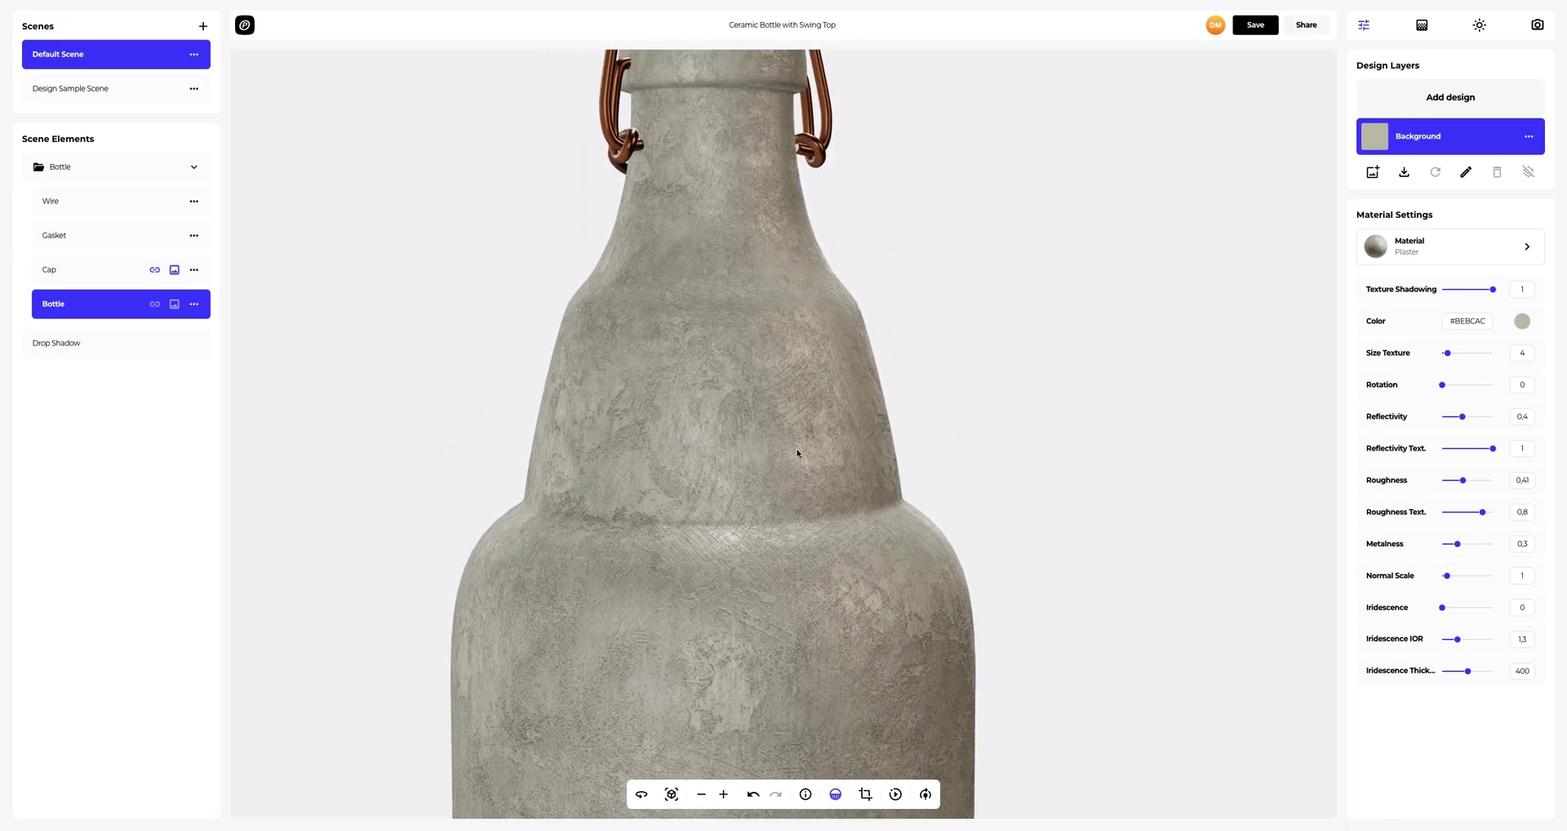
{"action": "left_click", "coordinate": [1521, 322]}
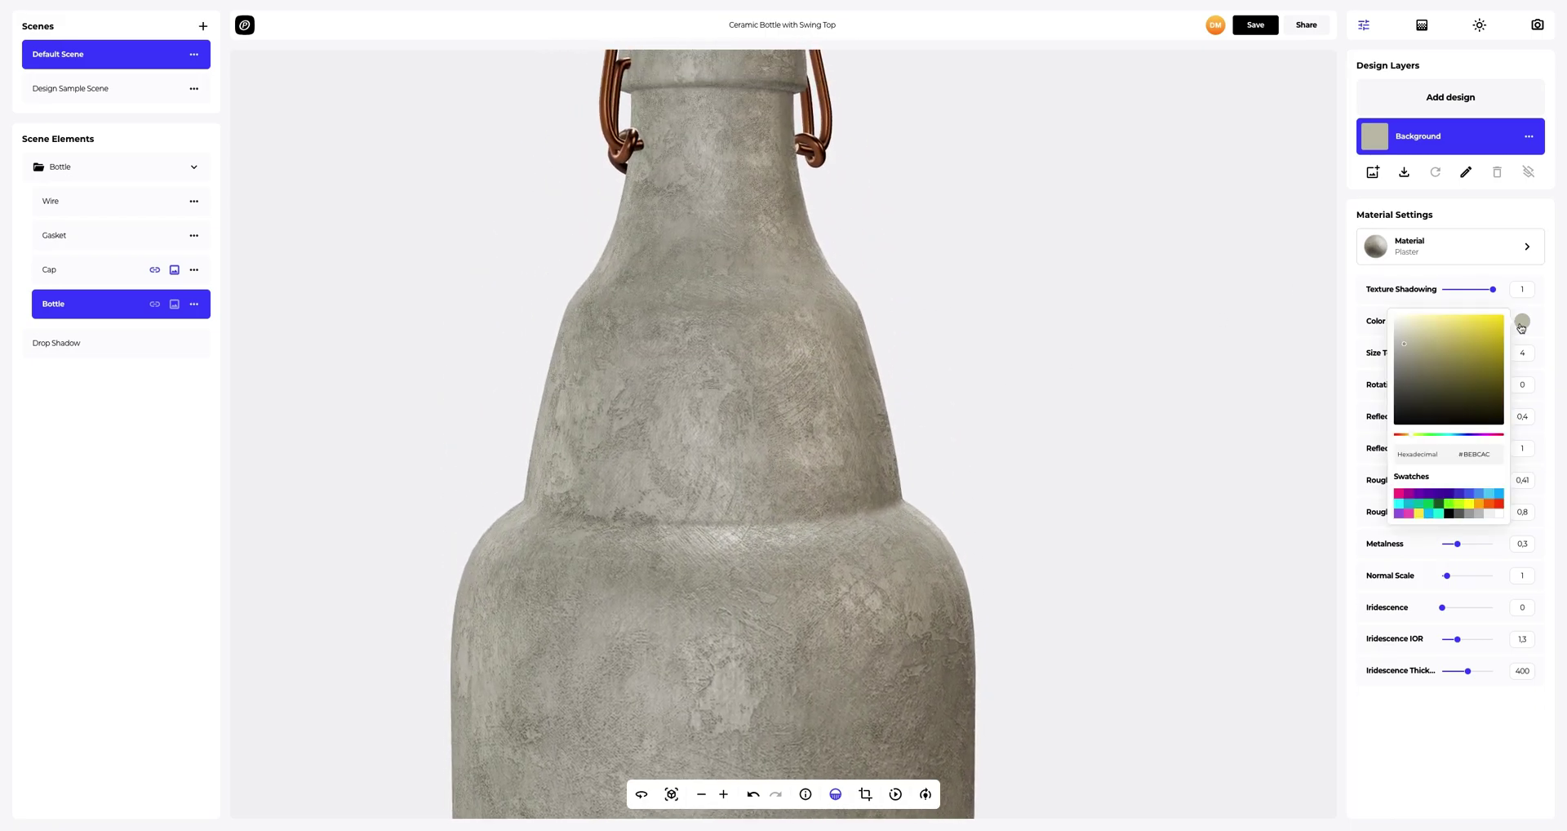
{"action": "left_click_drag", "start_coordinate": [1493, 453], "coordinate": [1429, 455]}
{"action": "type", "text": "#FF5700"}
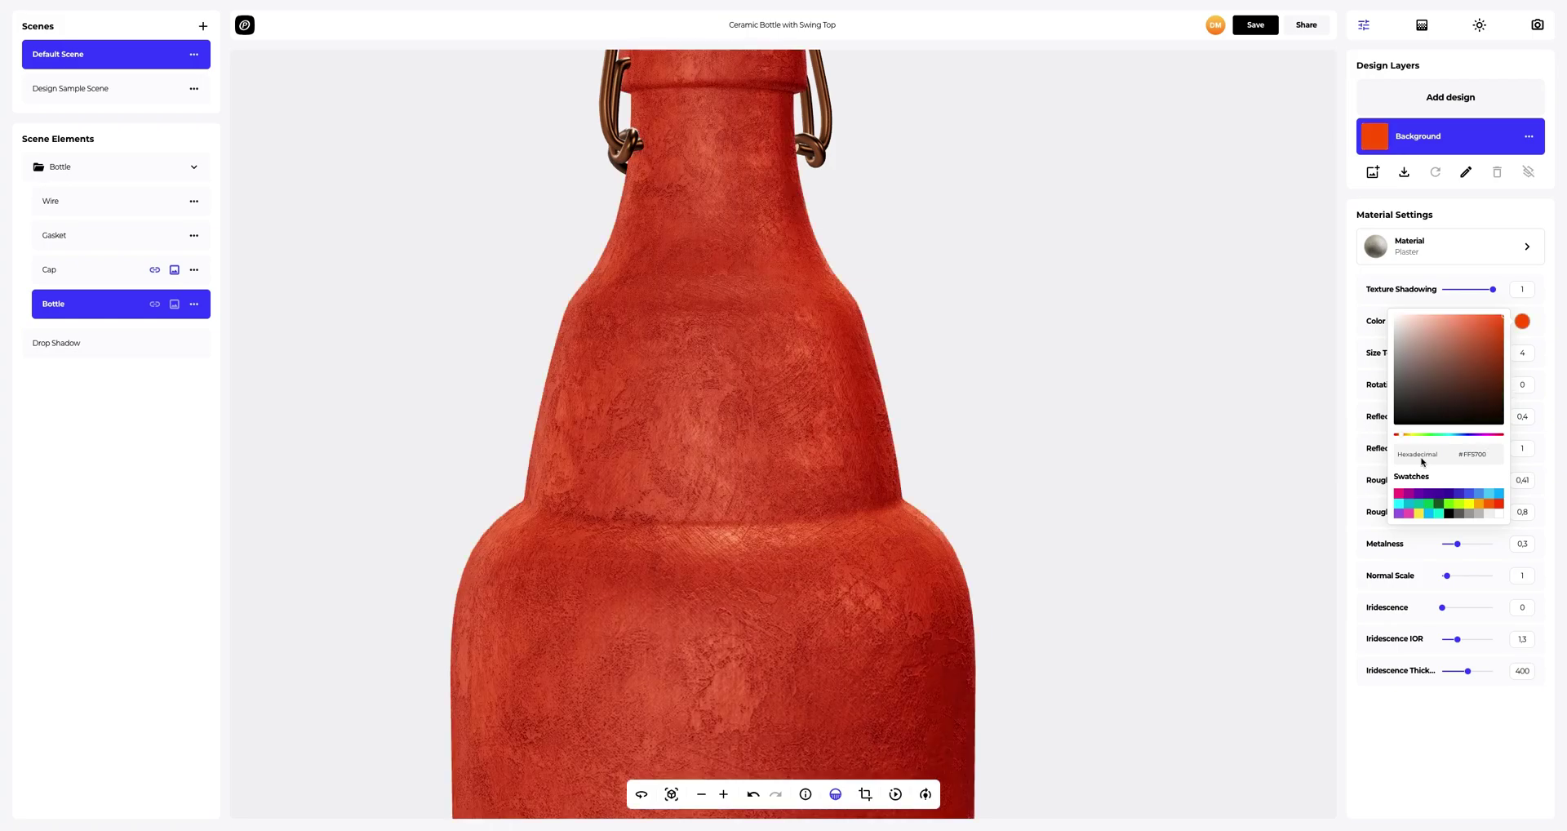
{"action": "left_click", "coordinate": [1359, 449]}
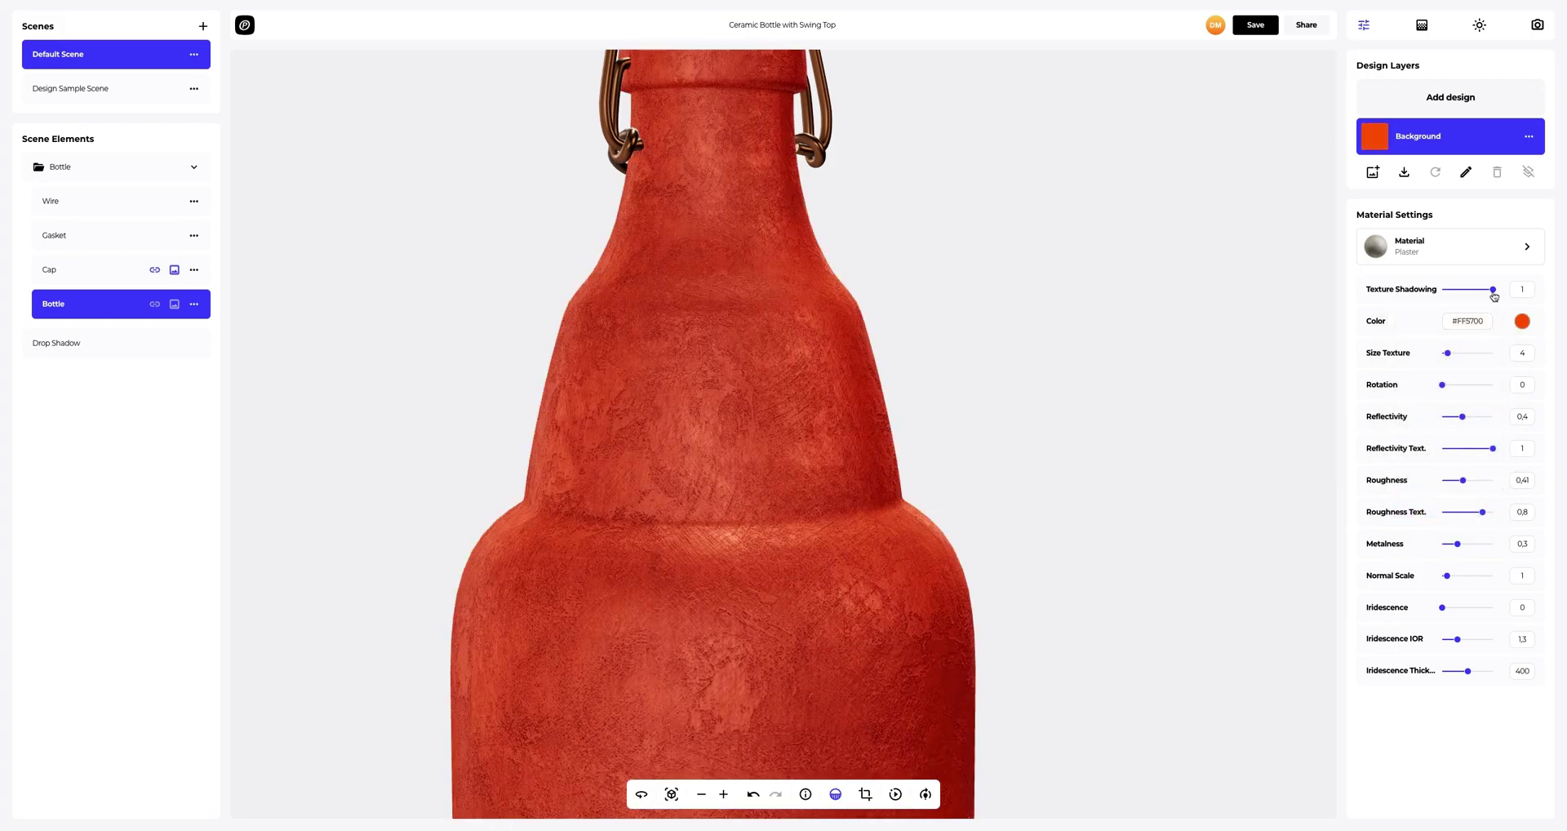
Set the plaster's texture shadowing to about 0.16, reflectivity 1 and metalness 0.15.
{"action": "left_click_drag", "start_coordinate": [1493, 292], "coordinate": [1450, 292]}
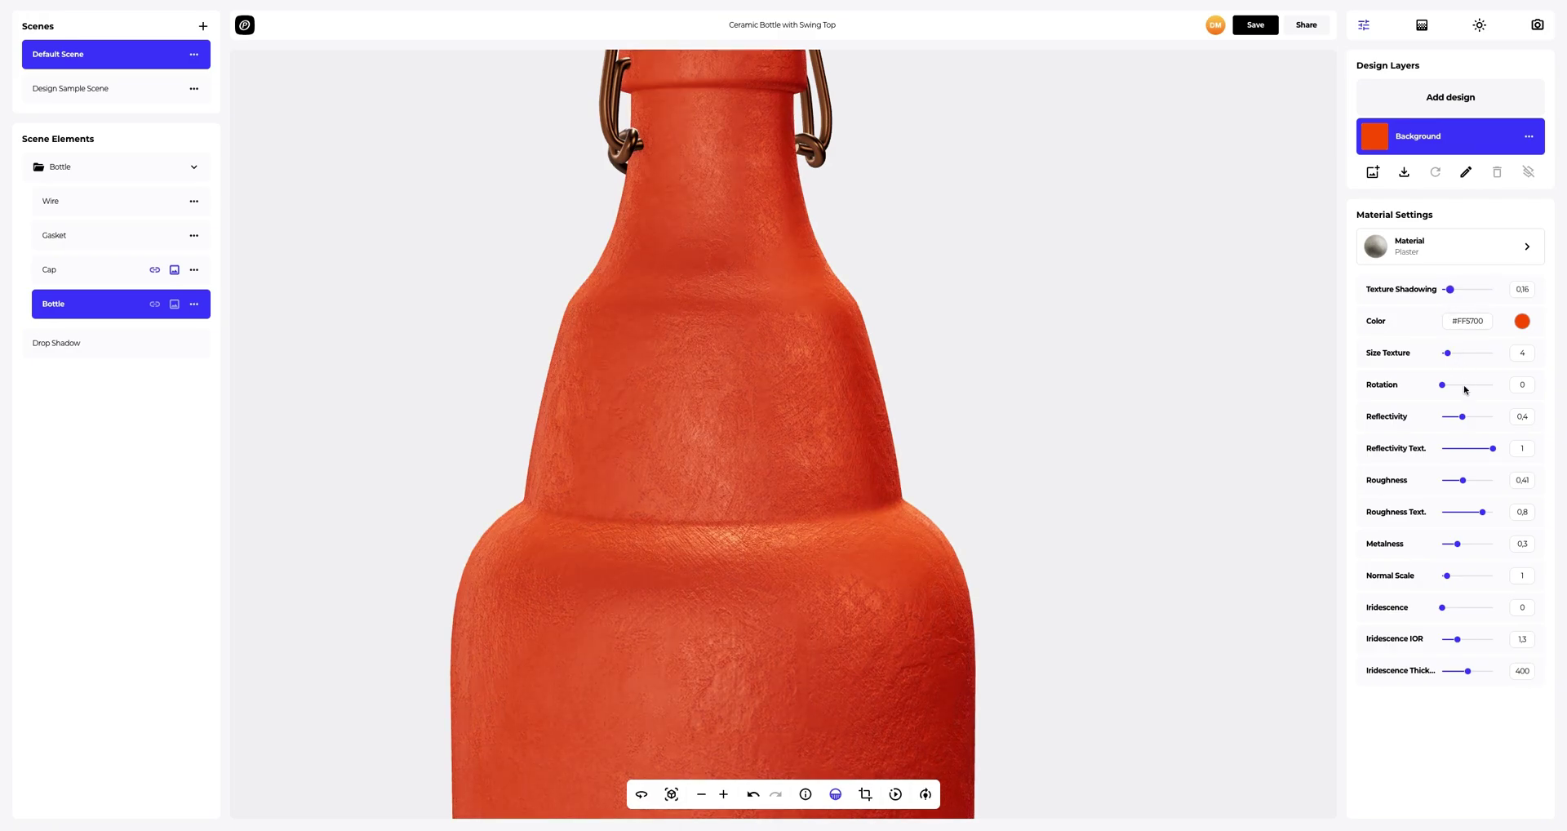
{"action": "left_click_drag", "start_coordinate": [1463, 416], "coordinate": [1500, 418]}
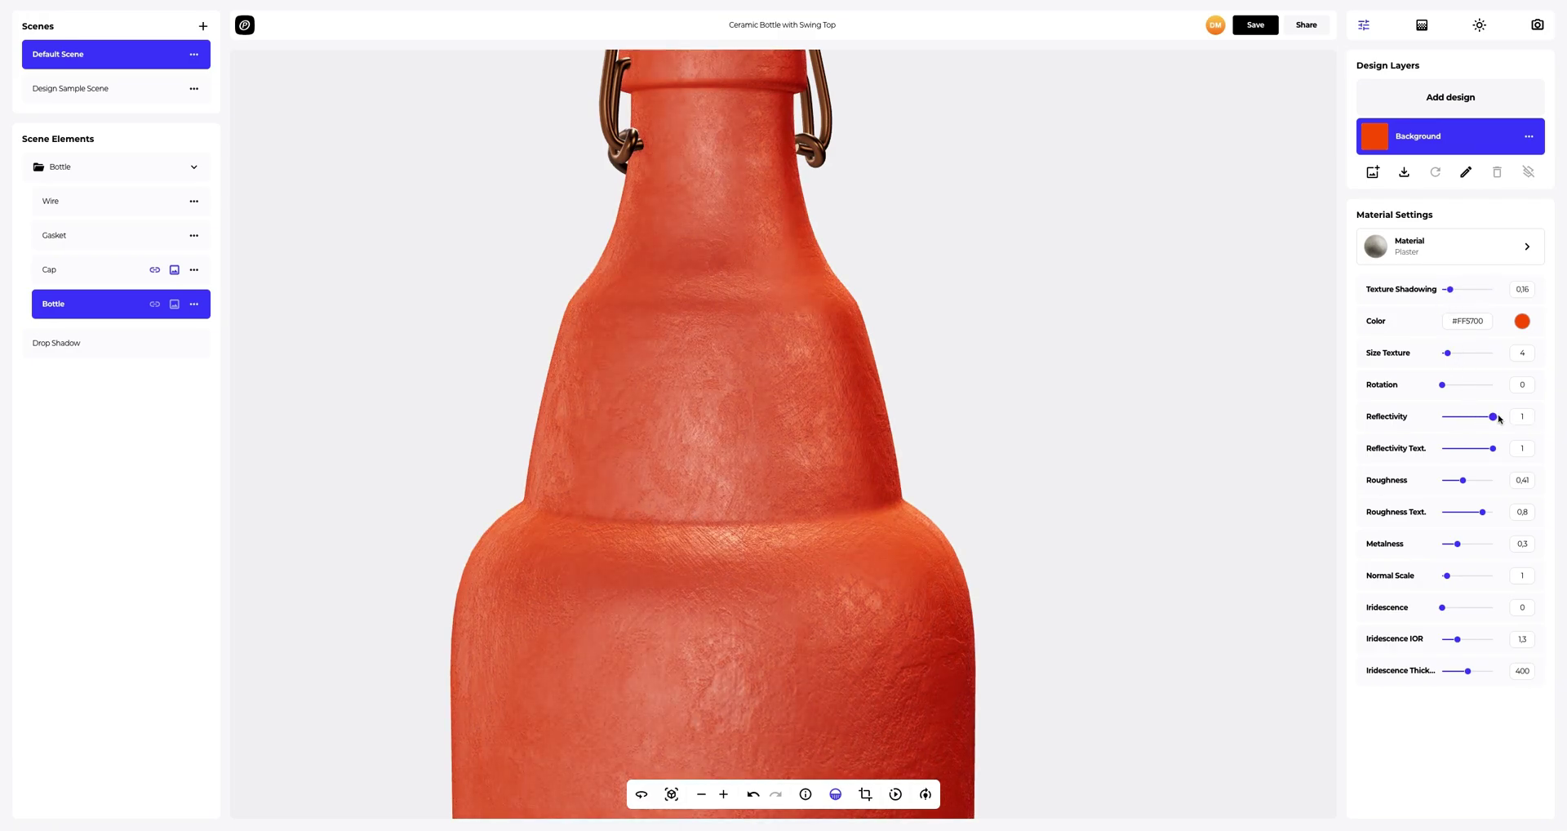
{"action": "left_click_drag", "start_coordinate": [1457, 548], "coordinate": [1452, 550]}
{"action": "scroll", "coordinate": [836, 494], "scroll_direction": "down", "scroll_amount": 10}
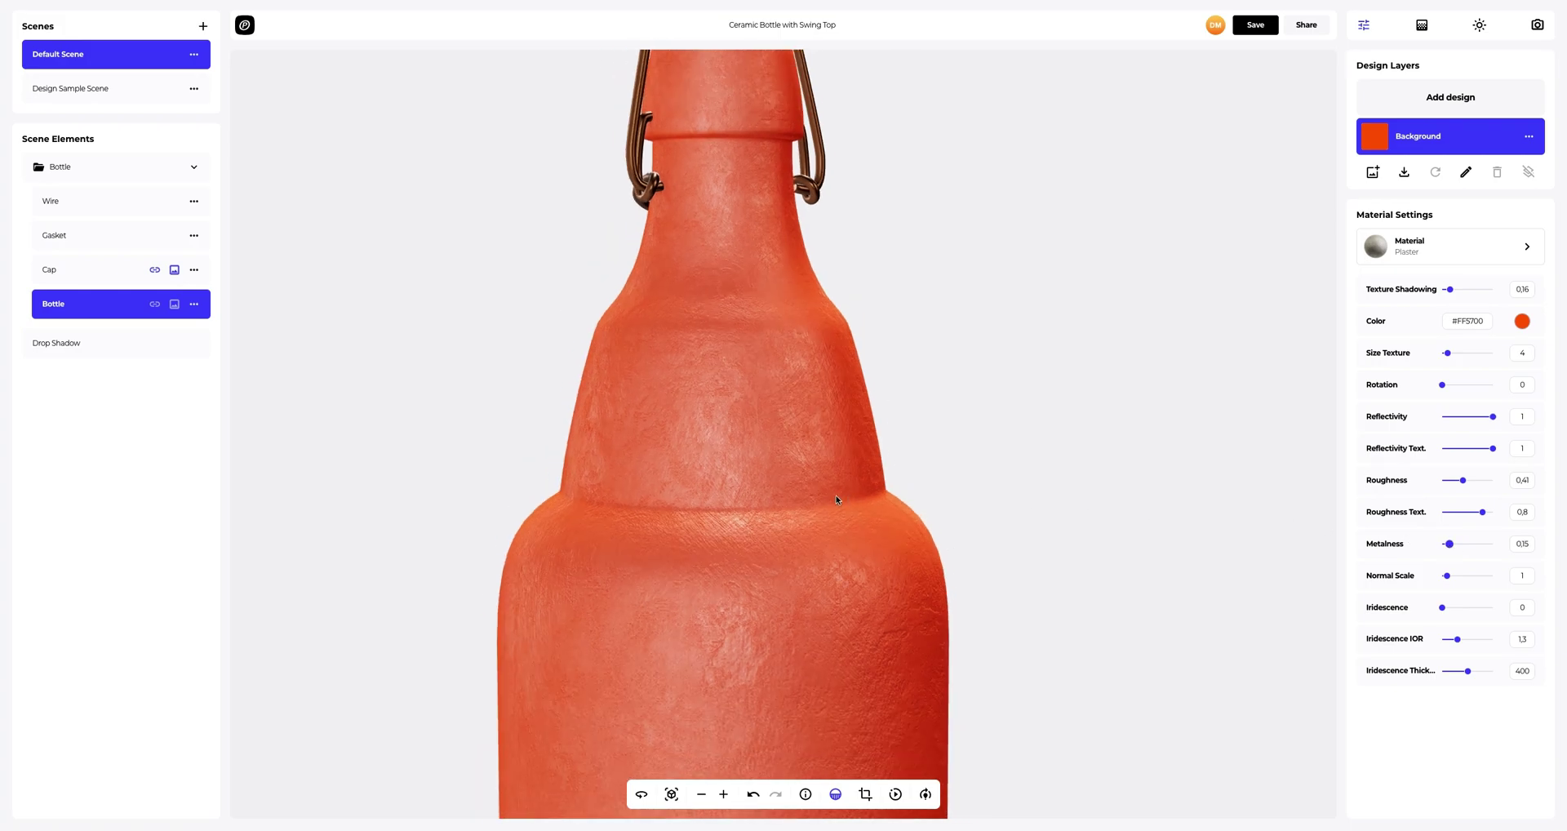
{"action": "left_click_drag", "start_coordinate": [699, 446], "coordinate": [894, 452]}
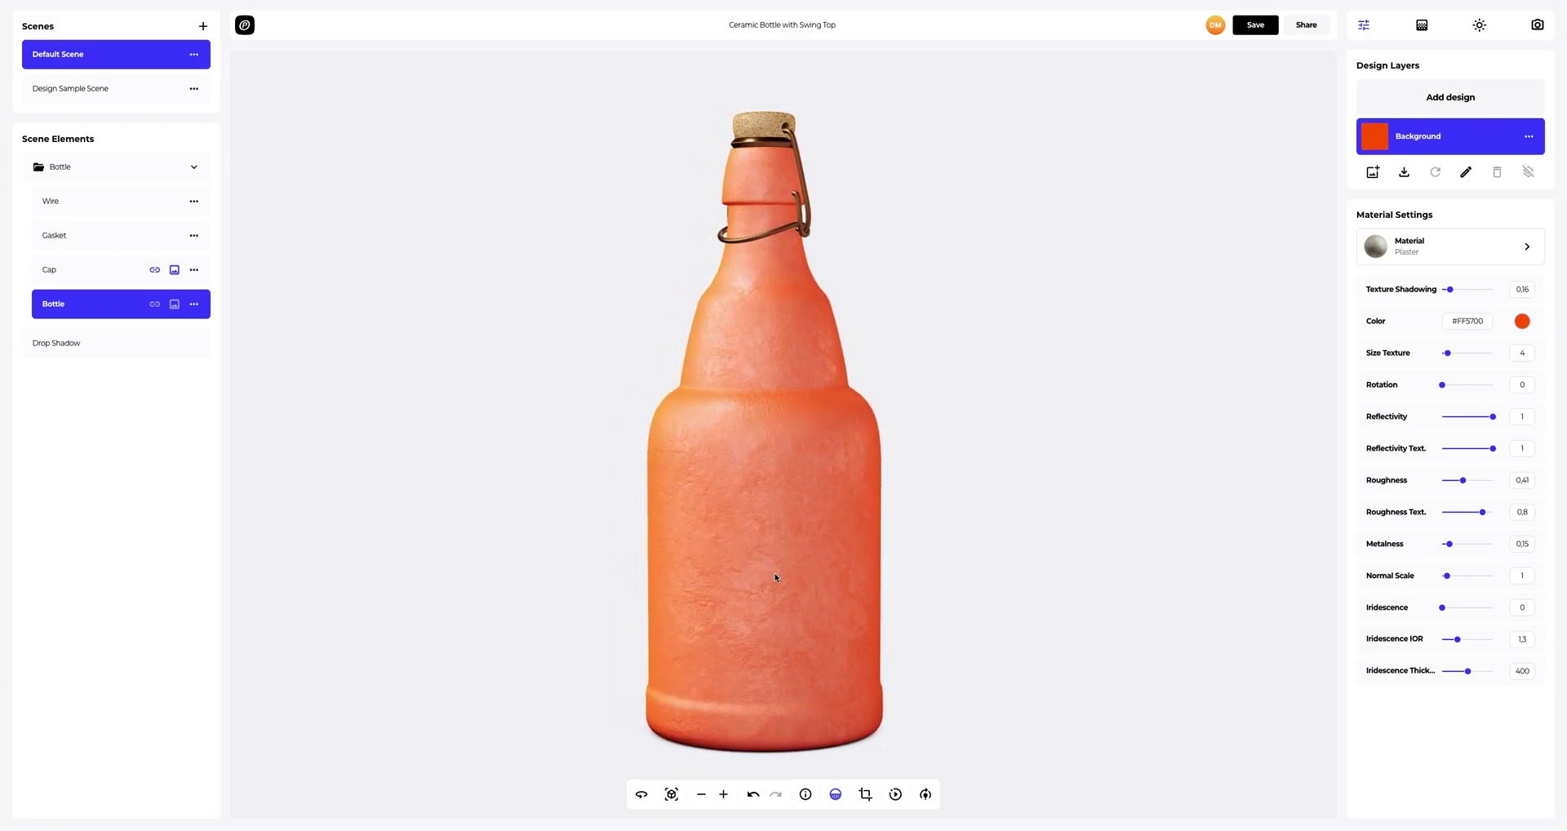
{"action": "left_click", "coordinate": [672, 794]}
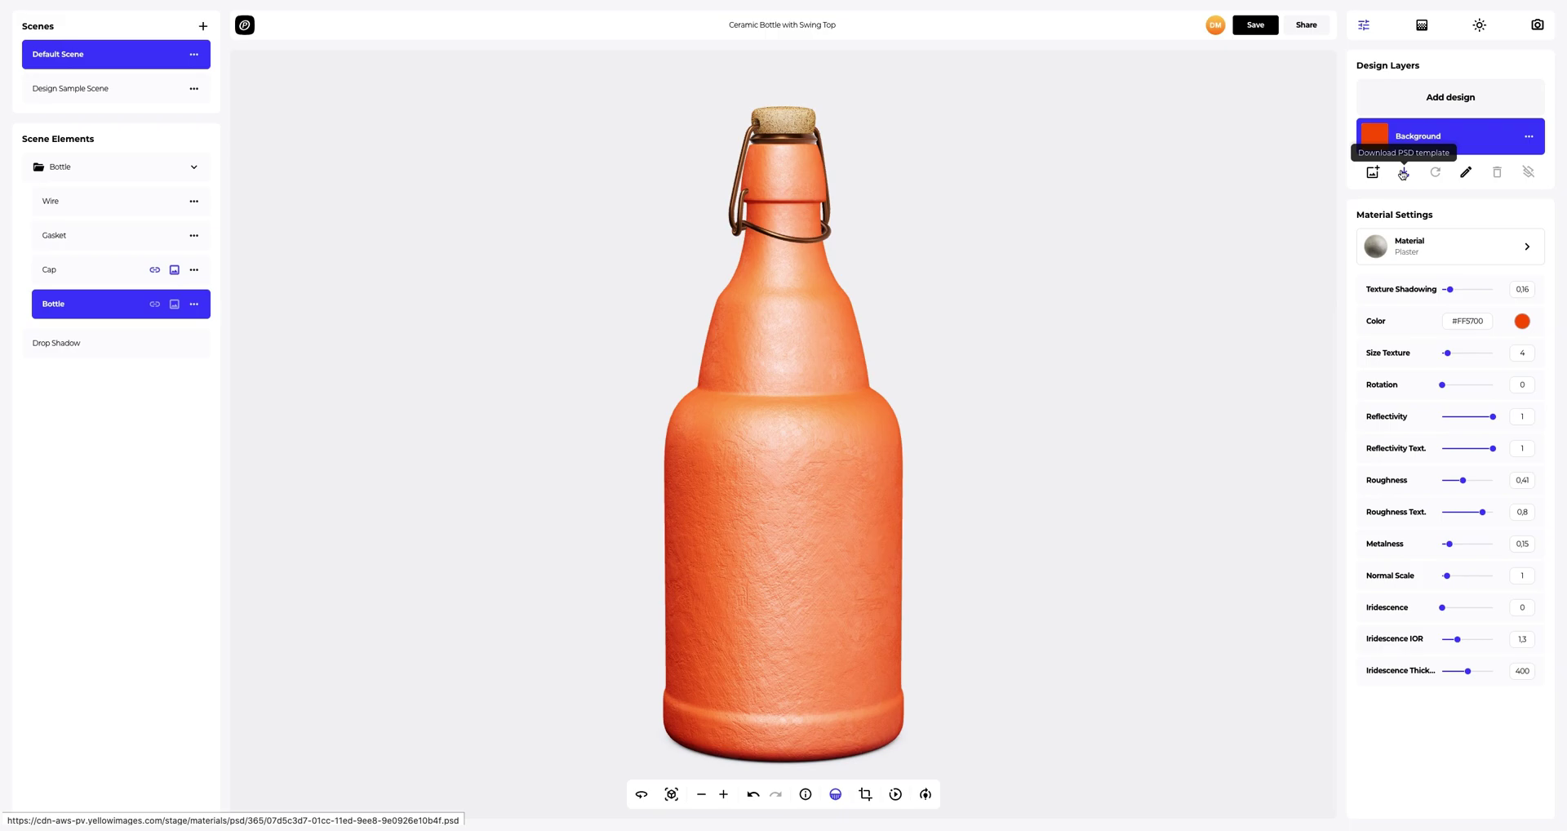
Add Label.png from the DESIGN folder as a design on the bottle.
{"action": "left_click", "coordinate": [1435, 97]}
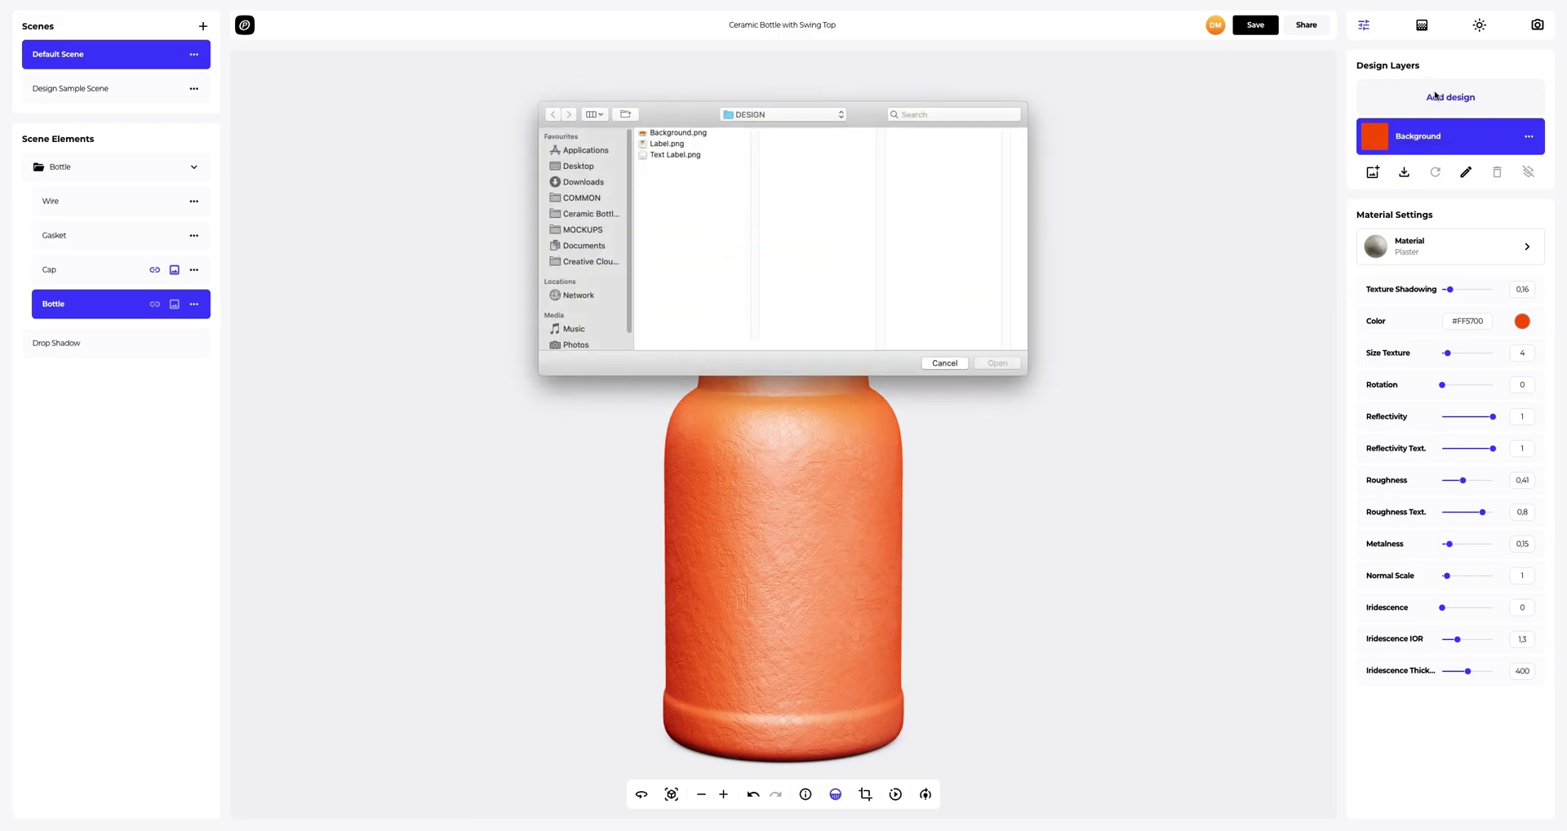
{"action": "left_click", "coordinate": [674, 144]}
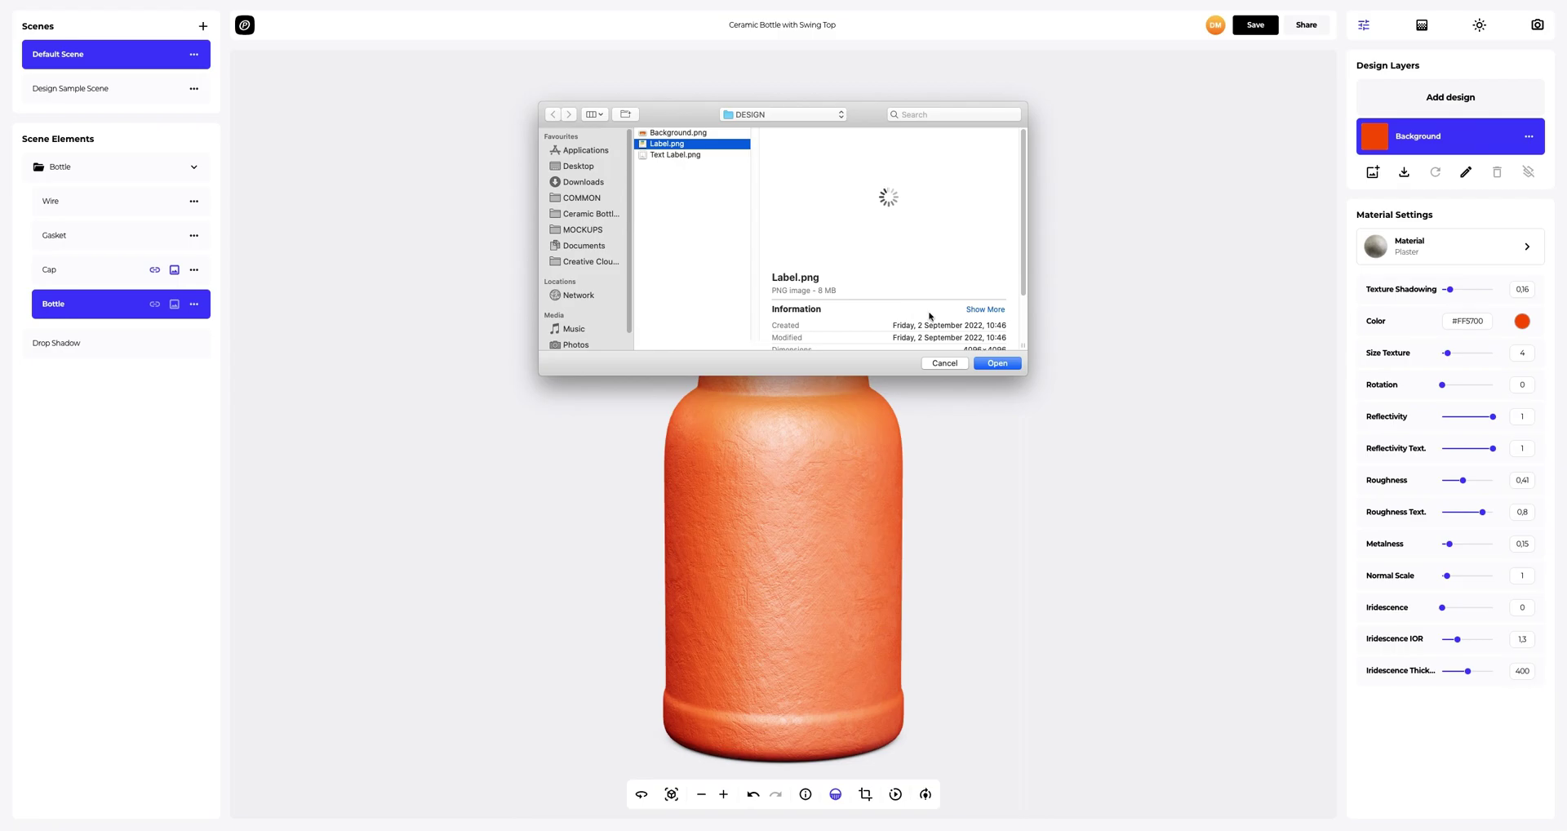
{"action": "left_click", "coordinate": [1014, 364]}
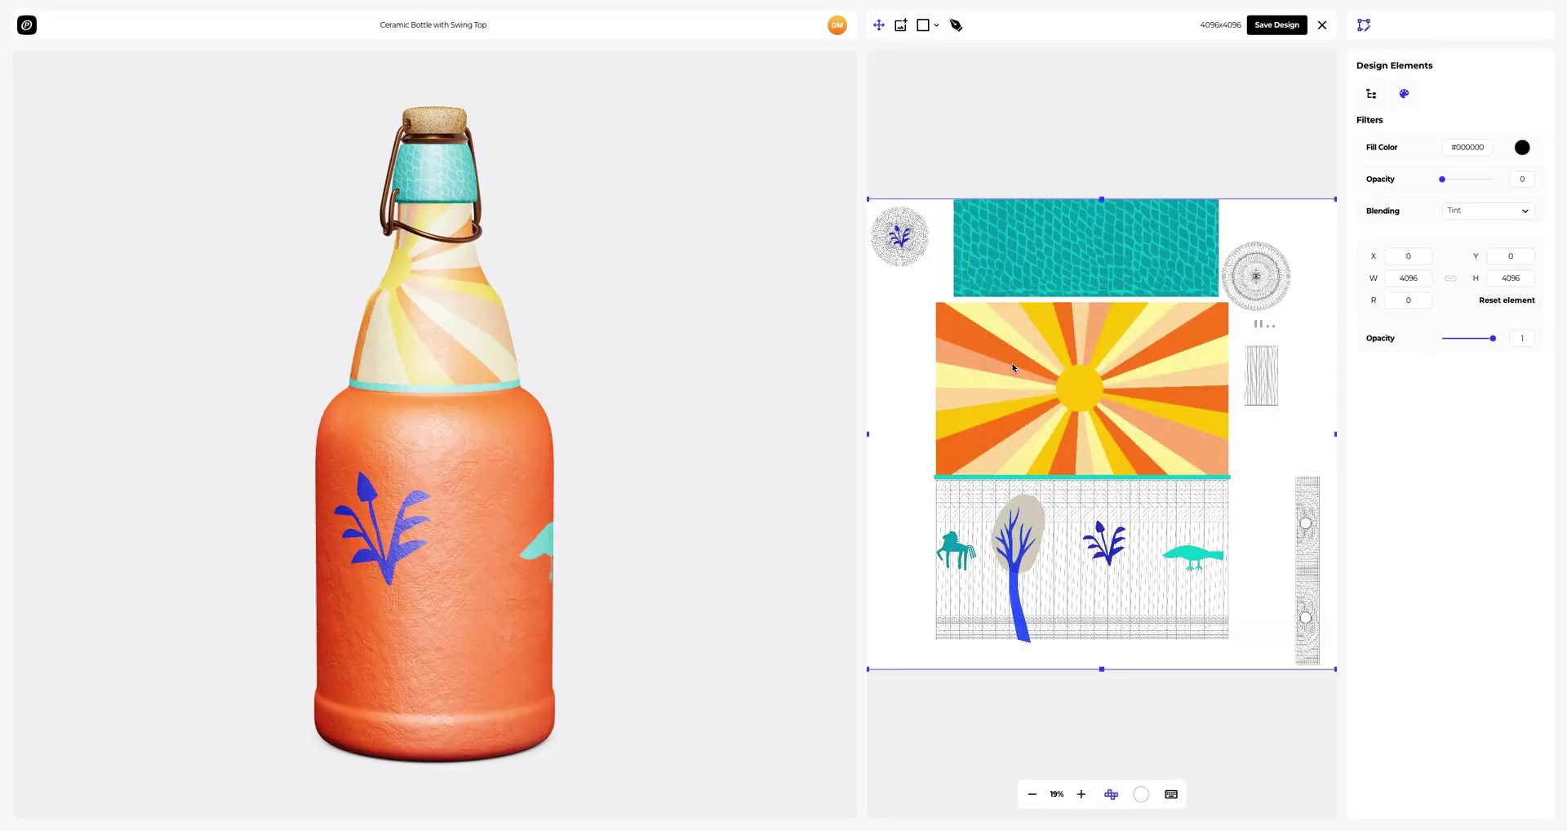
{"action": "left_click_drag", "start_coordinate": [684, 388], "coordinate": [147, 404]}
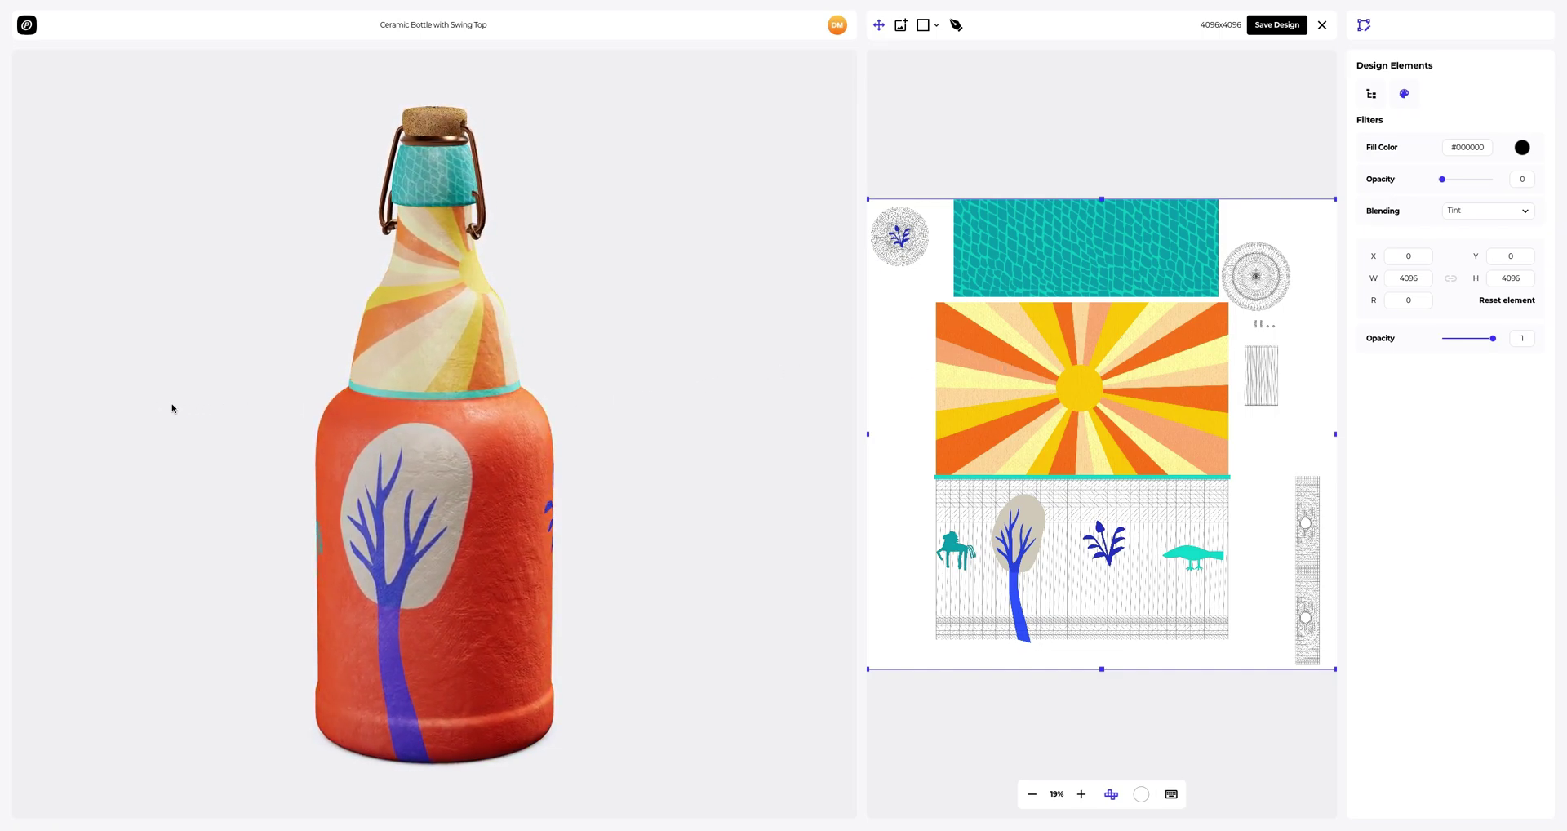
{"action": "mouse_move", "coordinate": [1046, 430]}
{"action": "left_mouse_down"}
{"action": "mouse_move", "coordinate": [1044, 407]}
{"action": "mouse_move", "coordinate": [1047, 449]}
{"action": "left_mouse_up"}
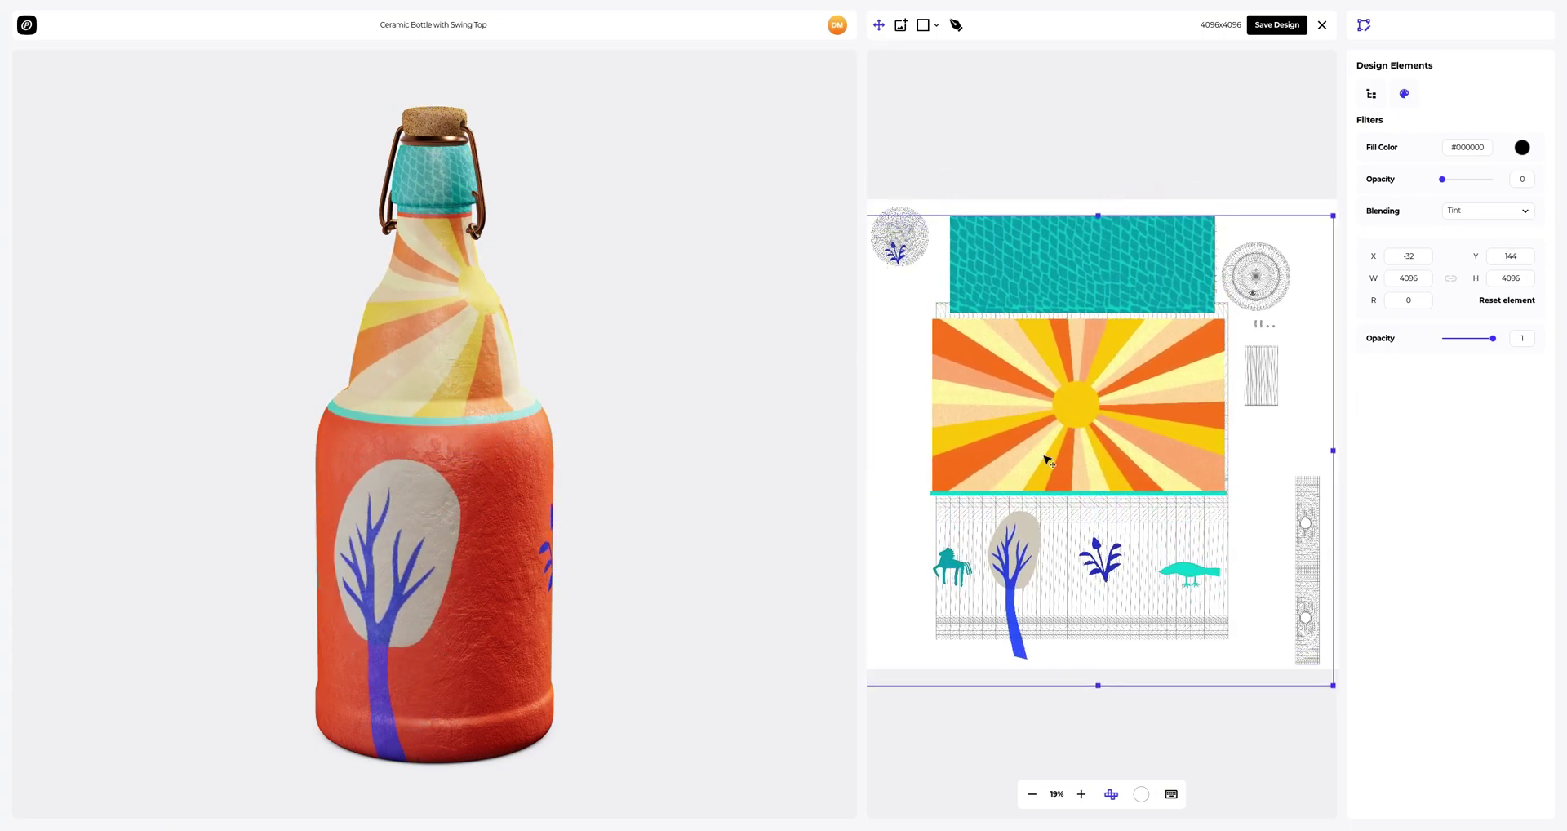
Position the label artwork at X 0, Y 0 and save the design.
{"action": "left_click", "coordinate": [1406, 257]}
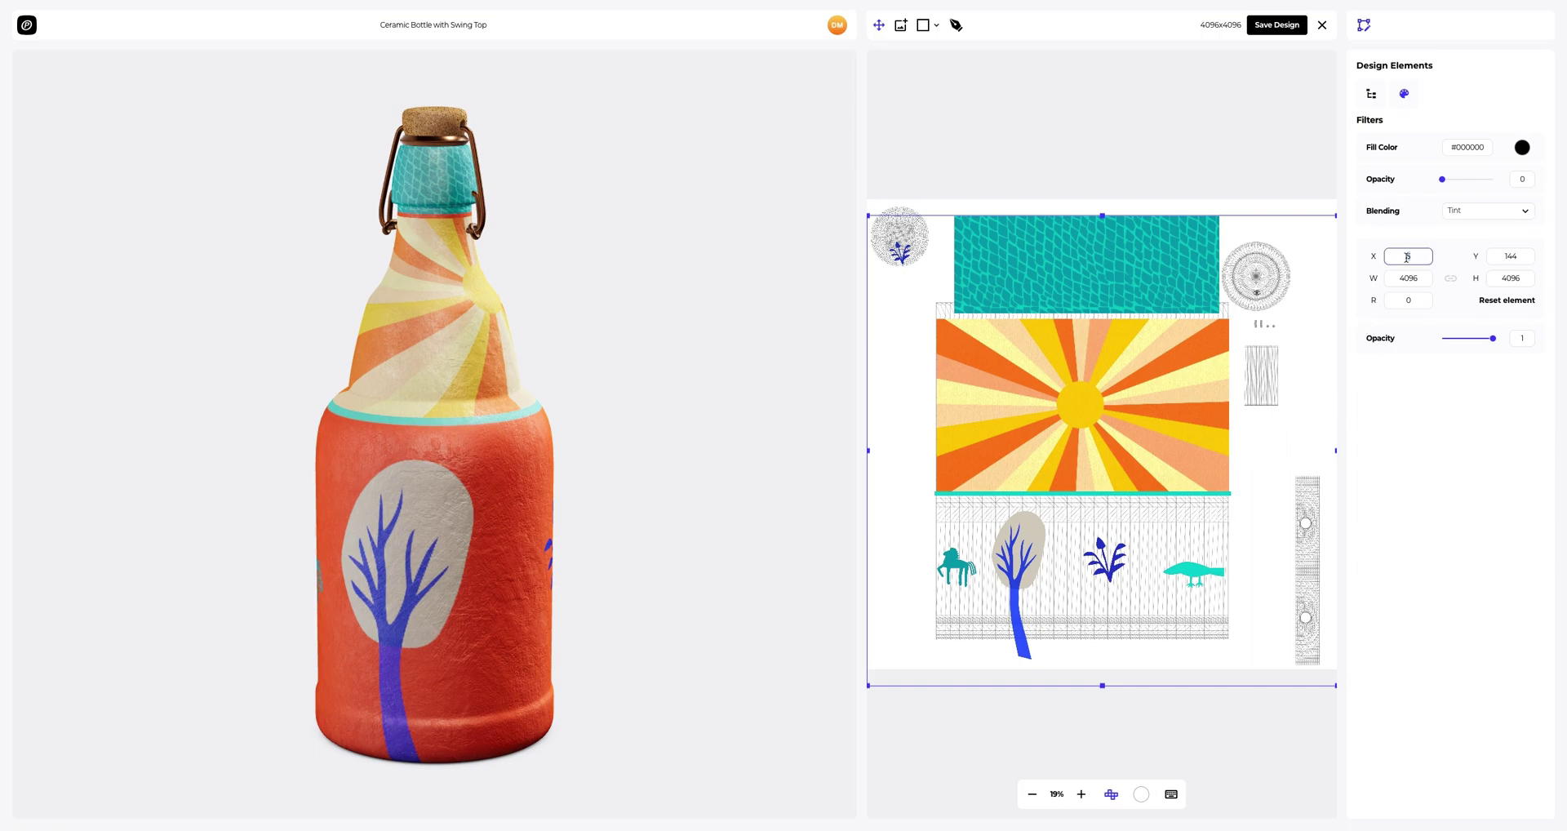
{"action": "type", "text": "0"}
{"action": "double_click", "coordinate": [1513, 255]}
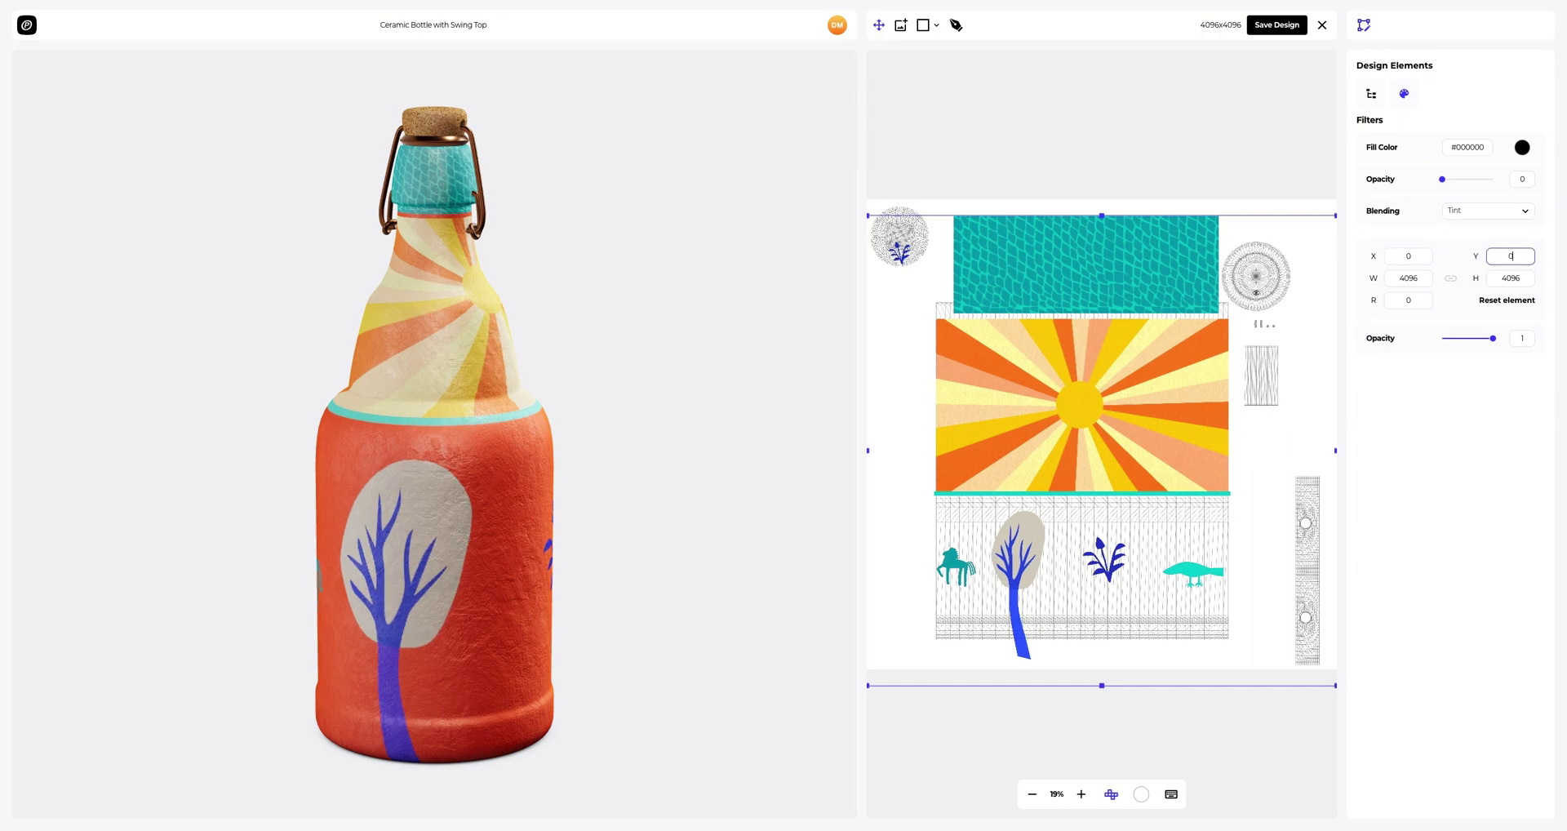
{"action": "type", "text": "0"}
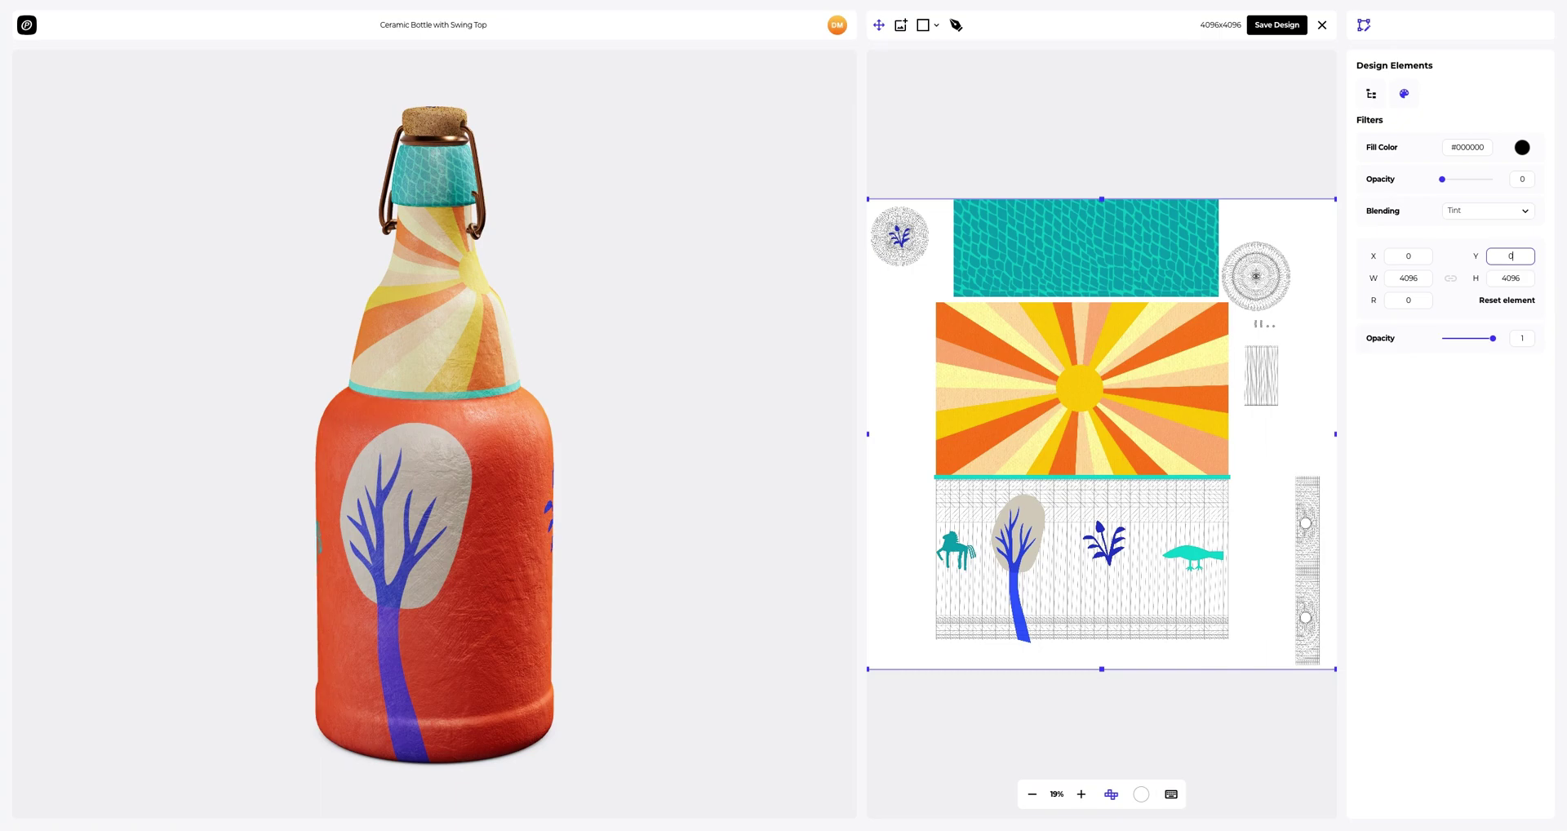
{"action": "left_click", "coordinate": [1287, 26]}
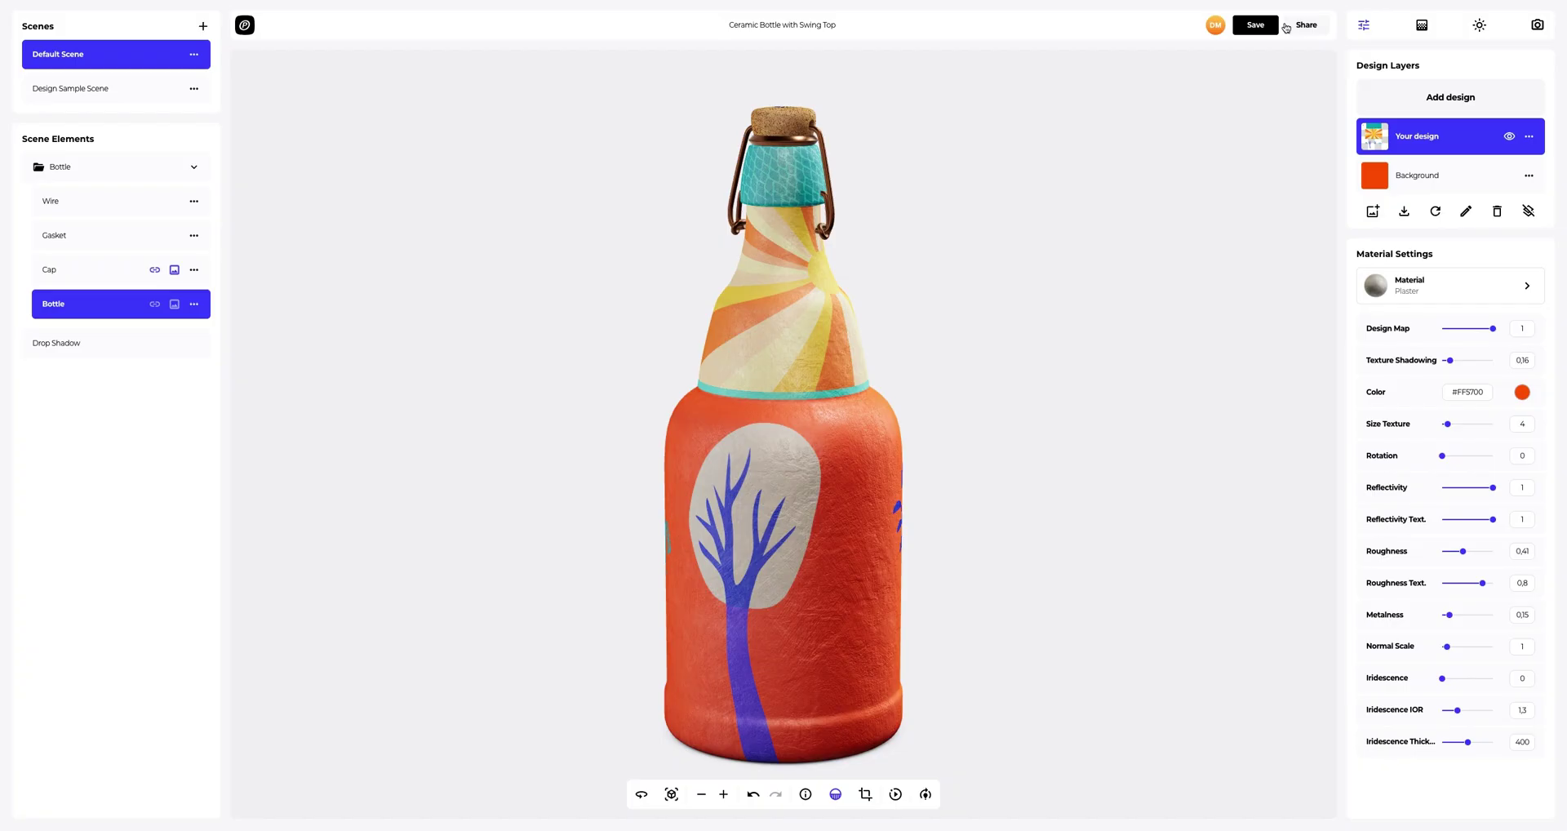
Add Text Label.png as a second design layer and save it.
{"action": "left_click_drag", "start_coordinate": [1020, 359], "coordinate": [315, 409]}
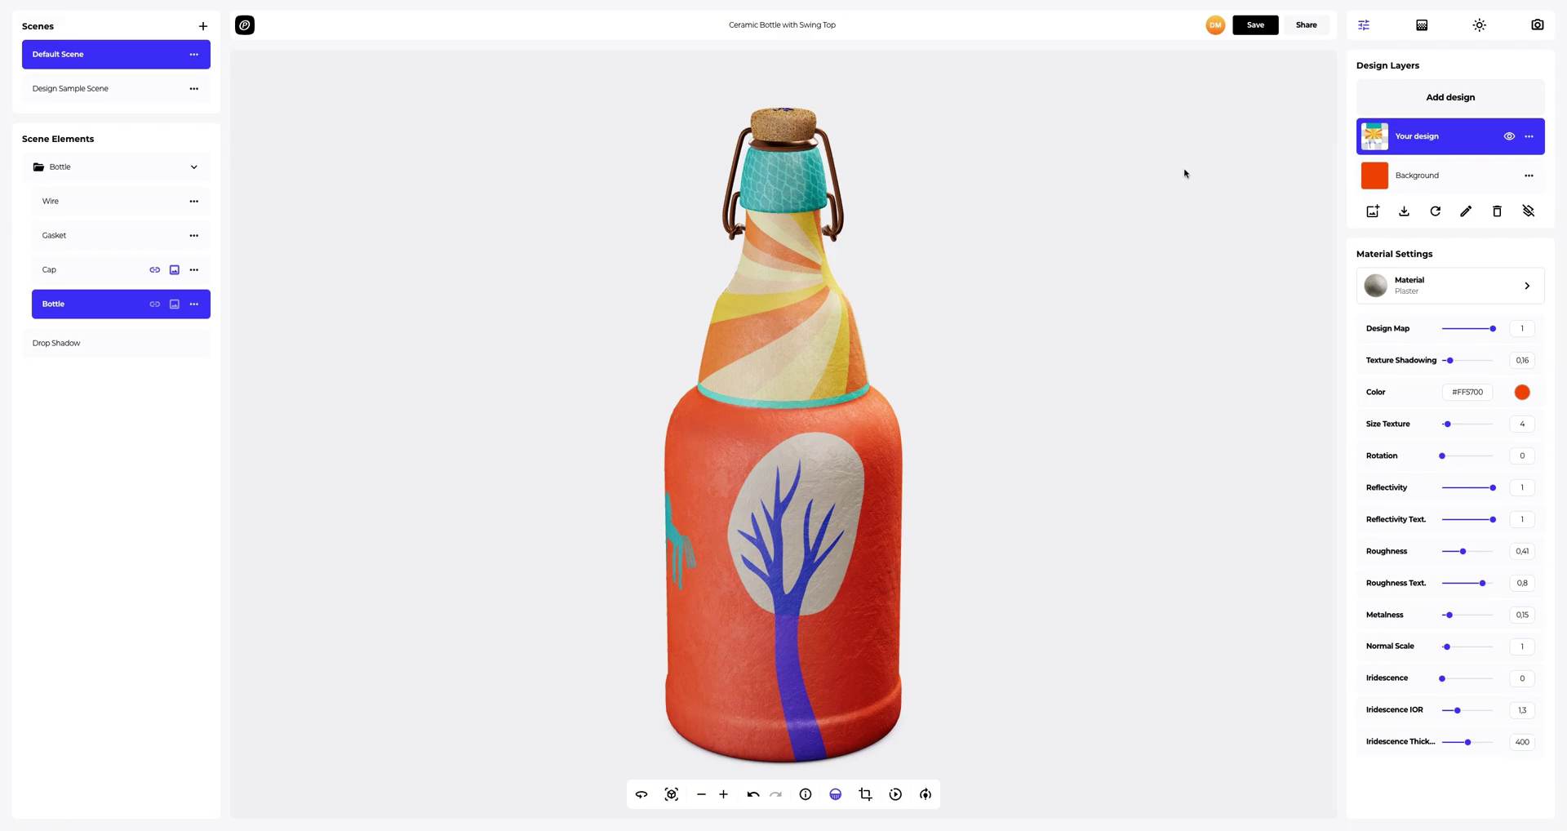
{"action": "left_click", "coordinate": [1422, 103]}
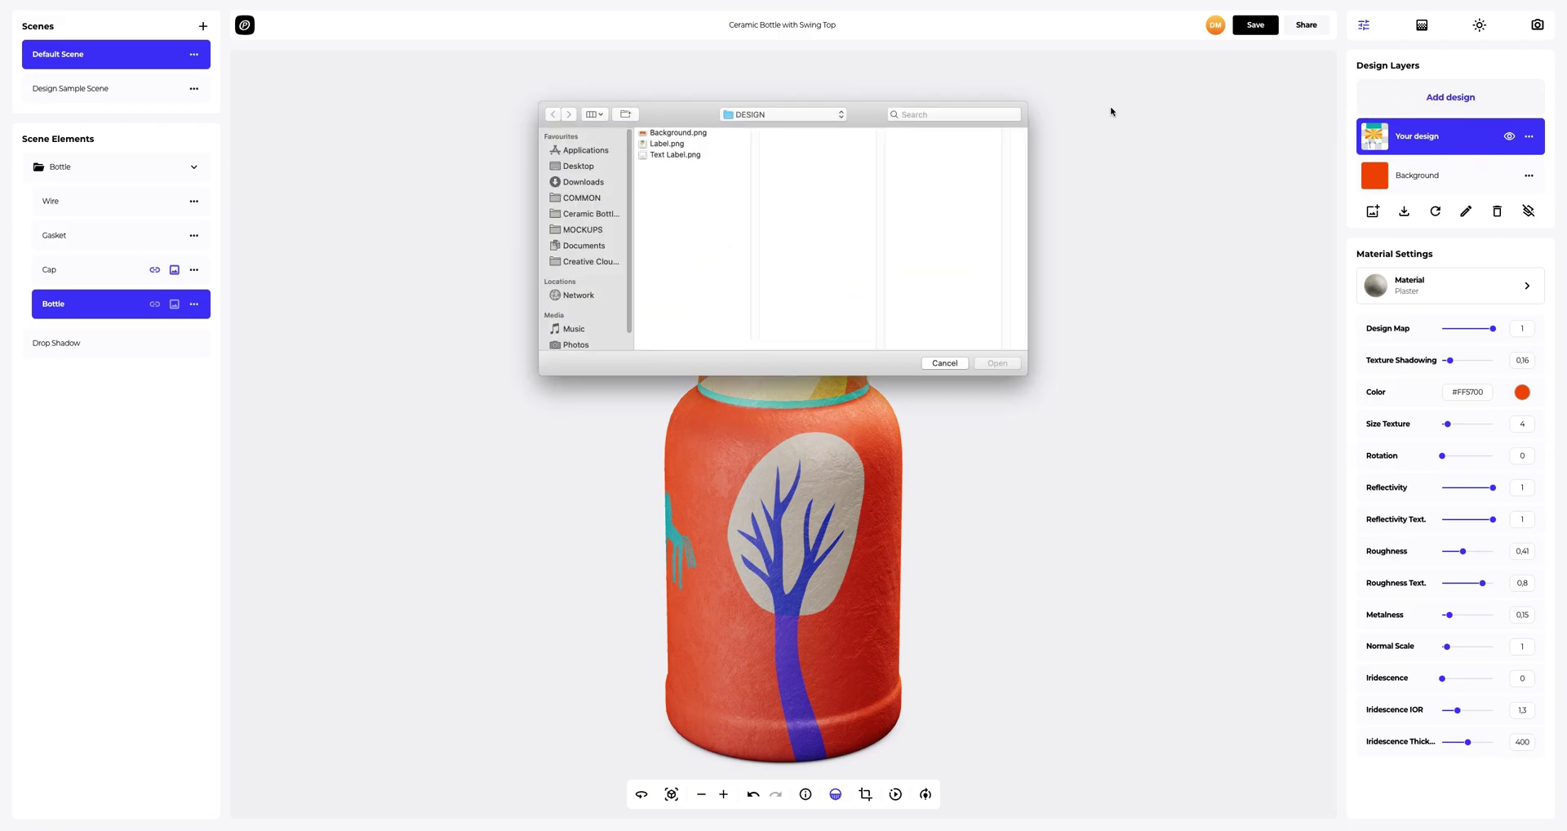
{"action": "left_click", "coordinate": [675, 154]}
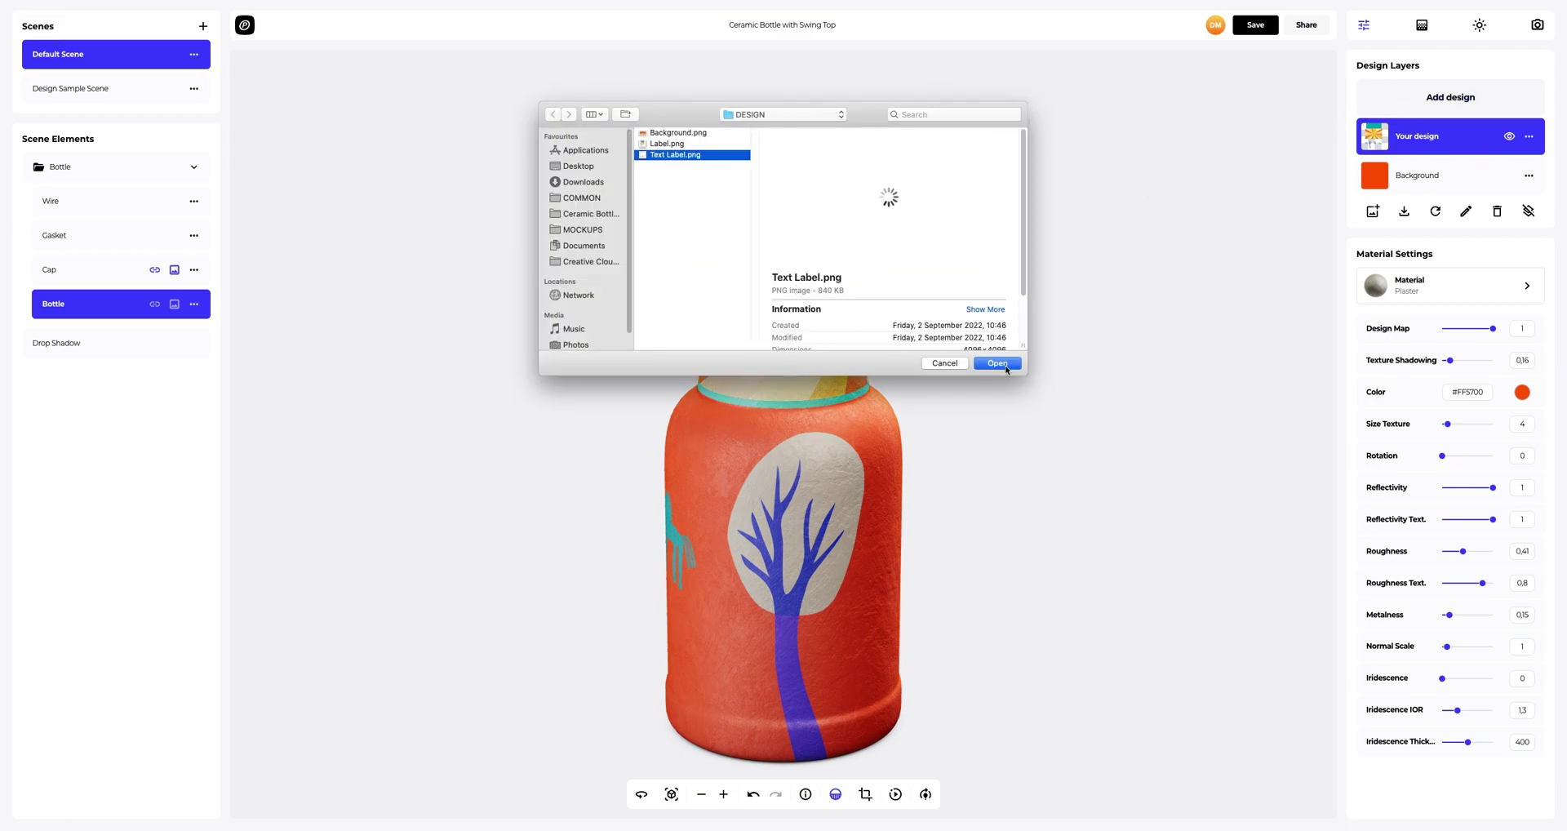
{"action": "left_click", "coordinate": [1008, 368]}
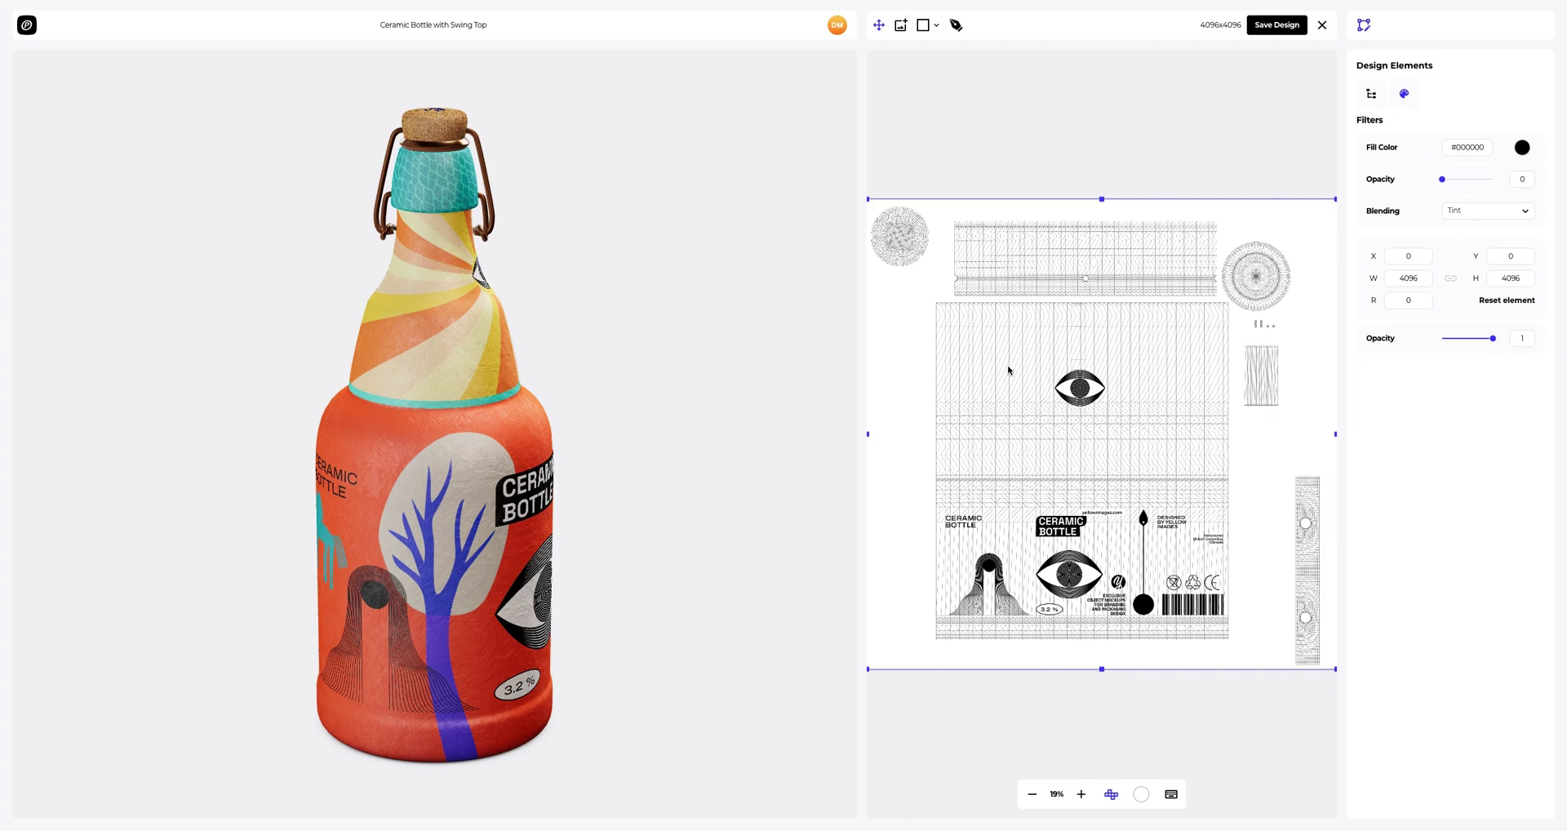
{"action": "left_click_drag", "start_coordinate": [526, 416], "coordinate": [527, 384]}
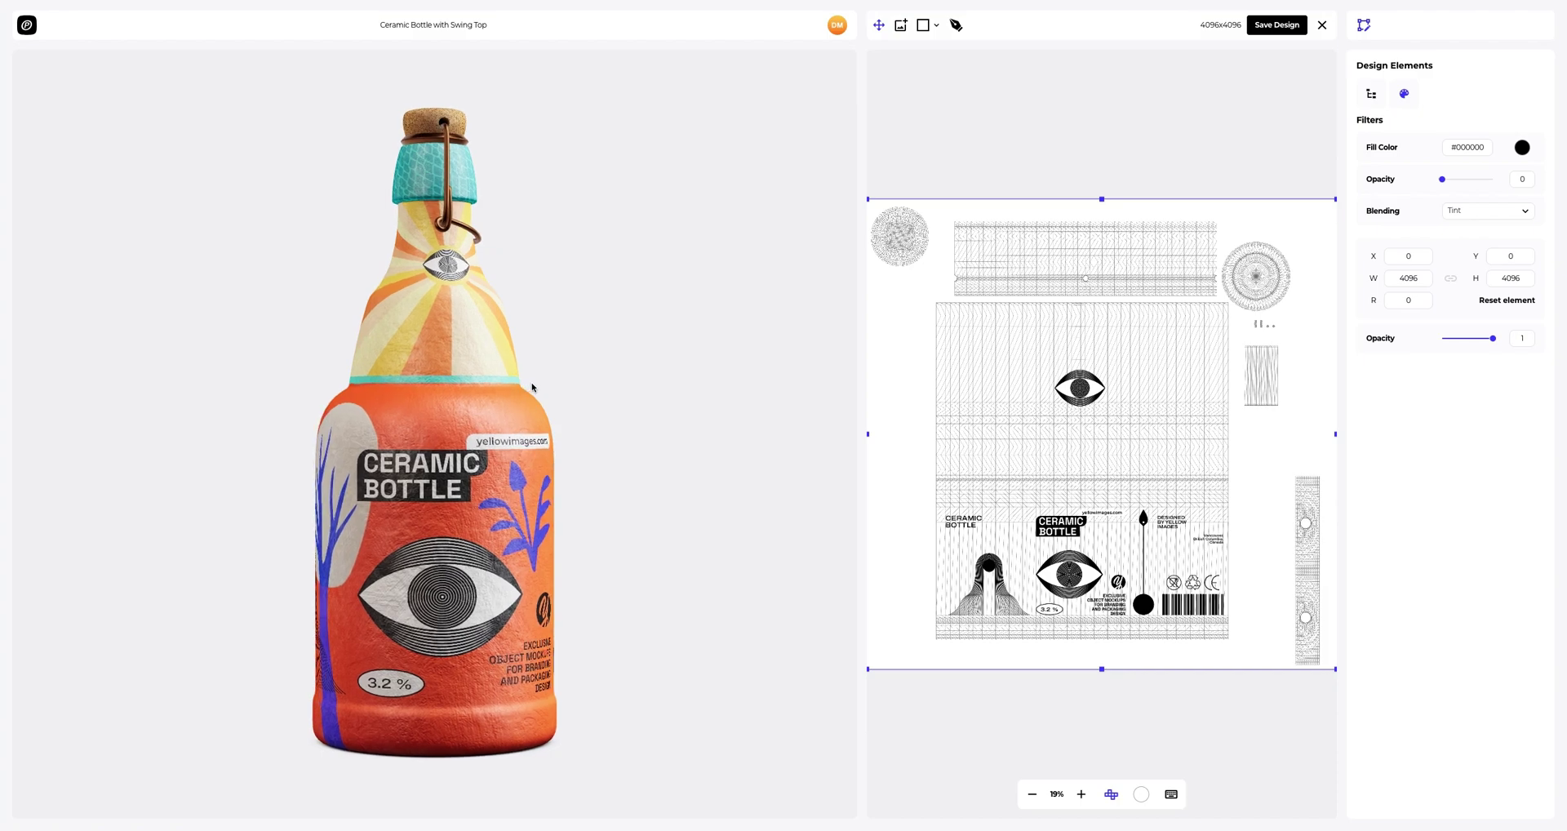
{"action": "left_click", "coordinate": [1279, 24]}
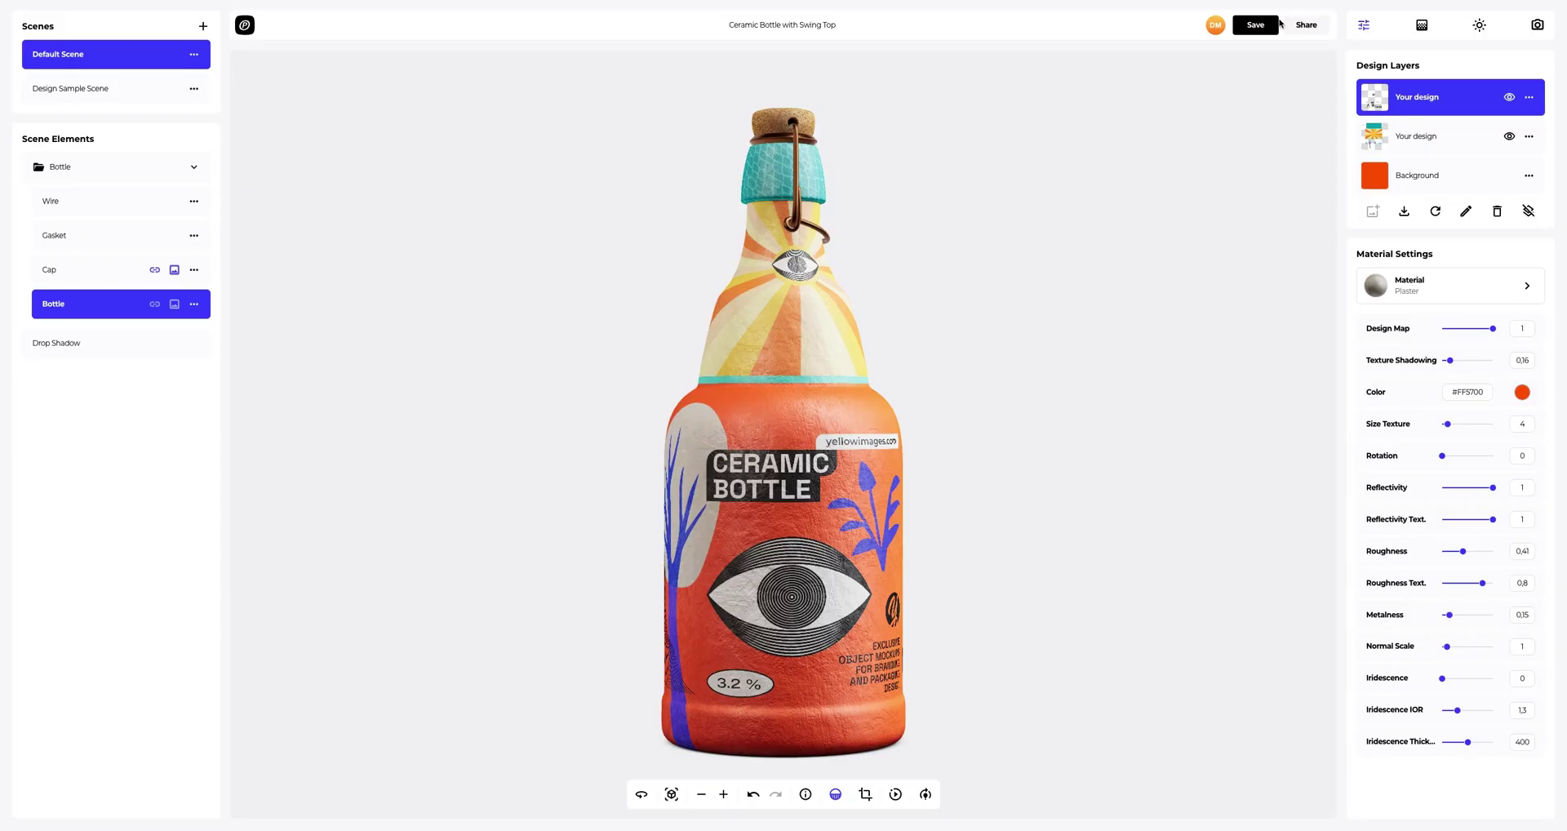
Apply the Smudged Concrete material to the second Your design layer.
{"action": "left_click_drag", "start_coordinate": [1074, 317], "coordinate": [338, 389]}
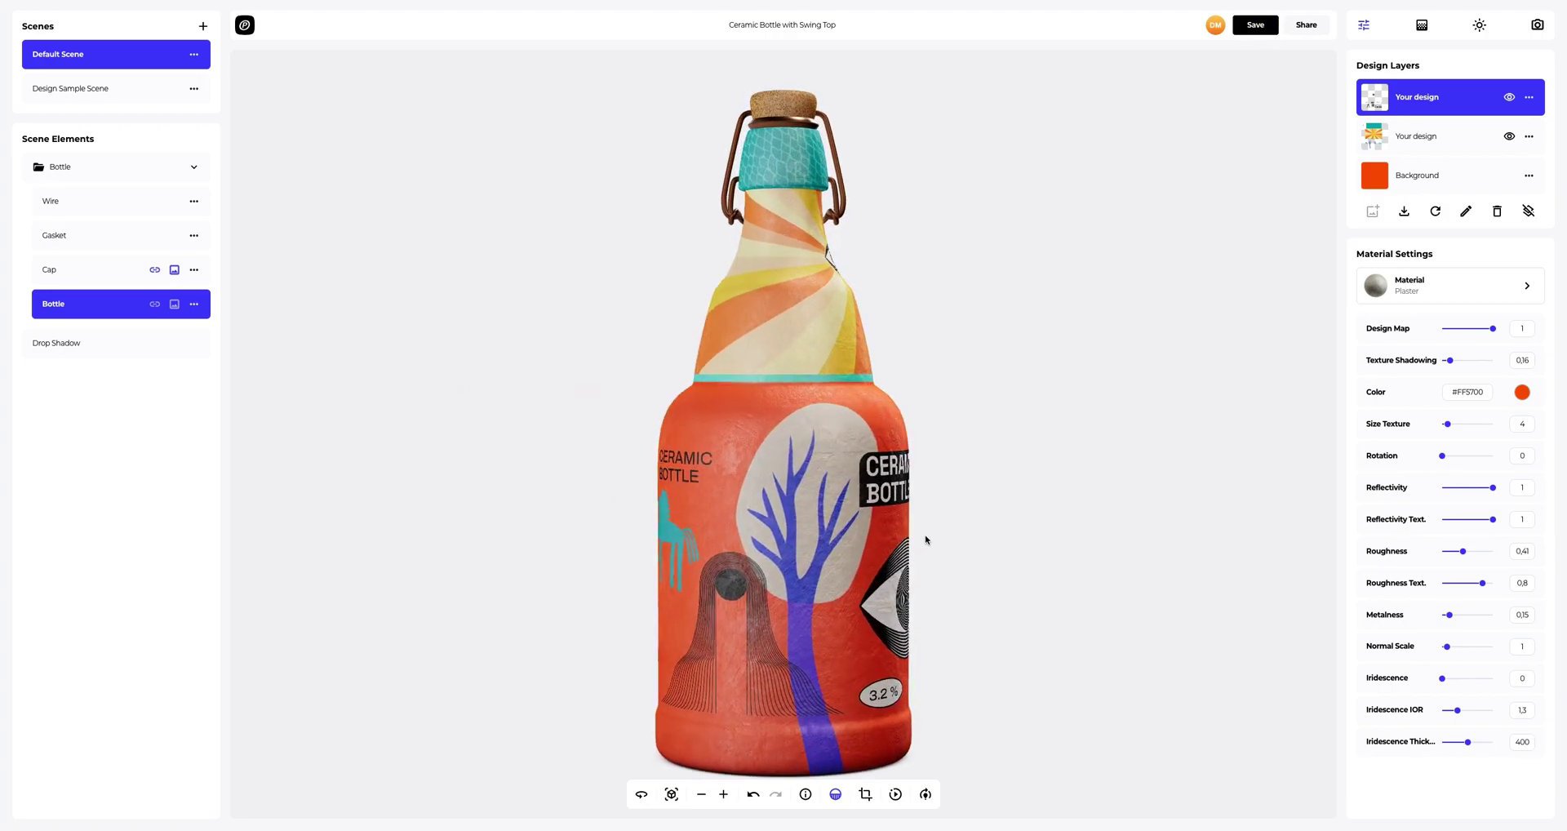
{"action": "scroll", "coordinate": [930, 535], "scroll_direction": "up", "scroll_amount": 5}
{"action": "left_click_drag", "start_coordinate": [937, 529], "coordinate": [687, 457]}
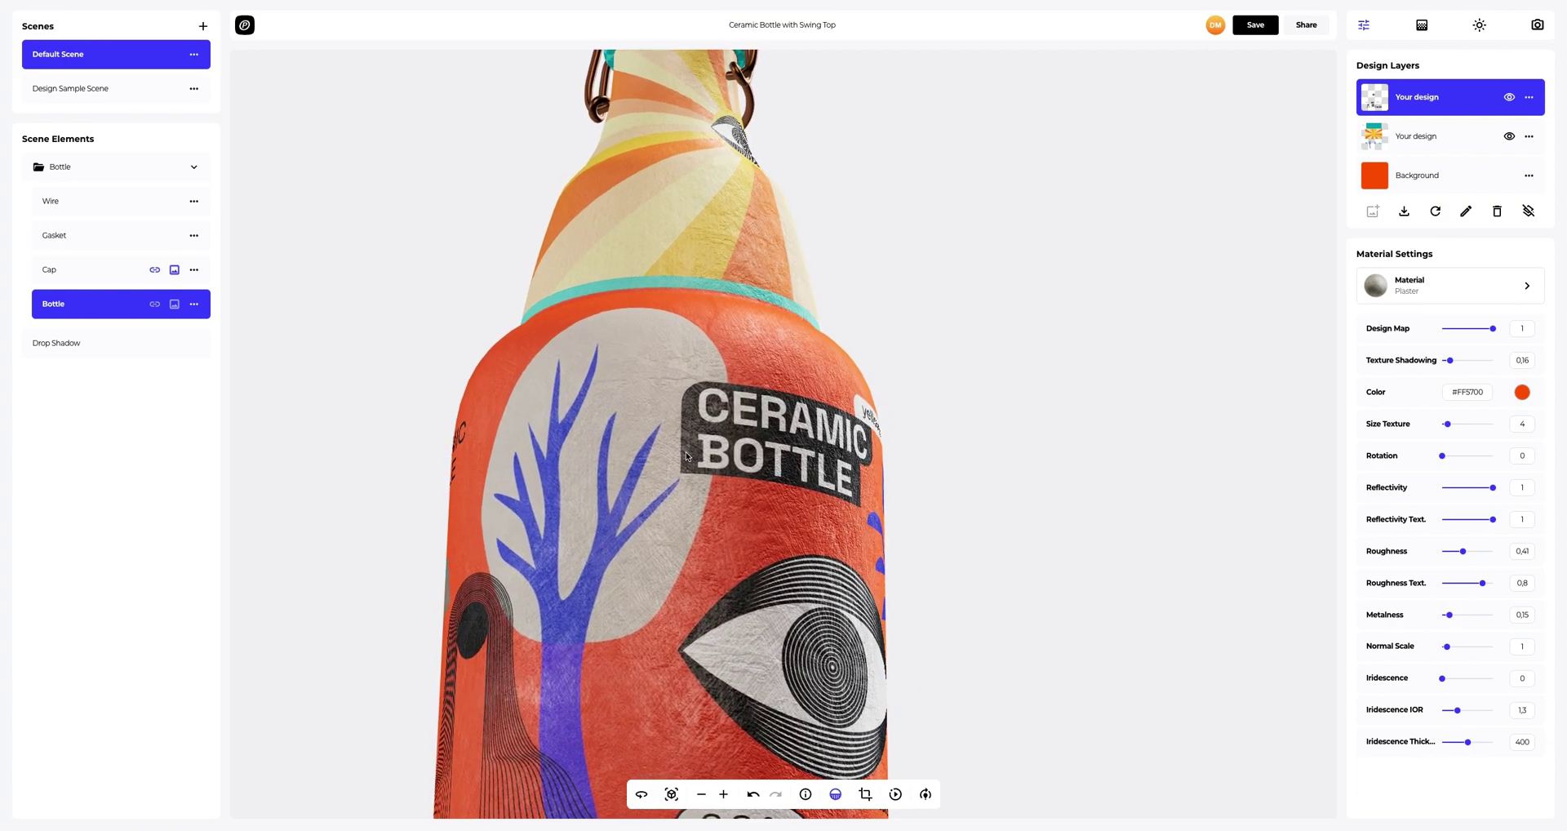
{"action": "left_click", "coordinate": [1439, 148]}
{"action": "left_click", "coordinate": [1426, 291]}
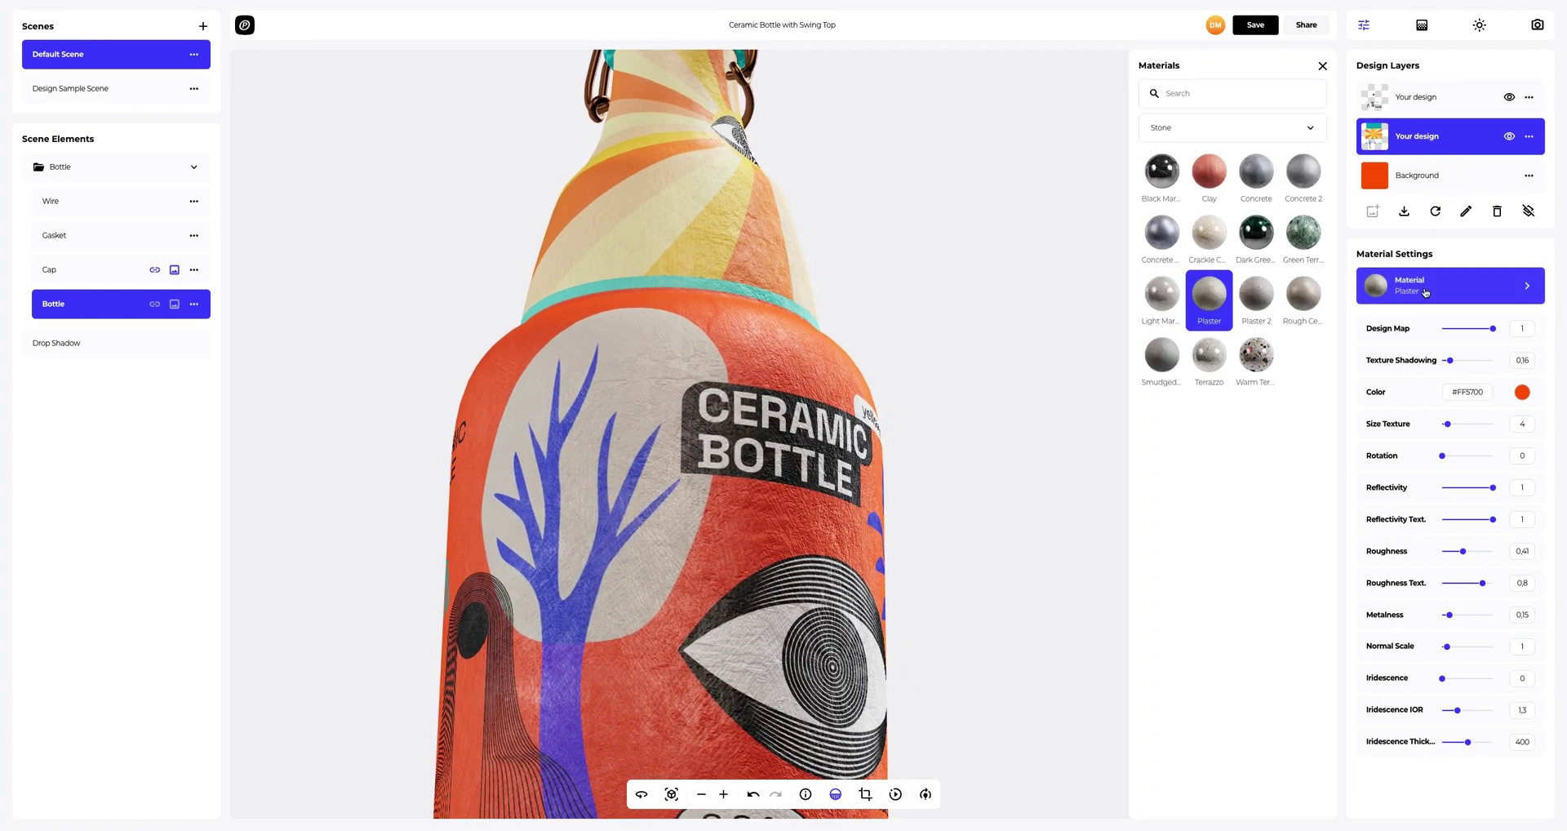
{"action": "left_click", "coordinate": [1158, 366]}
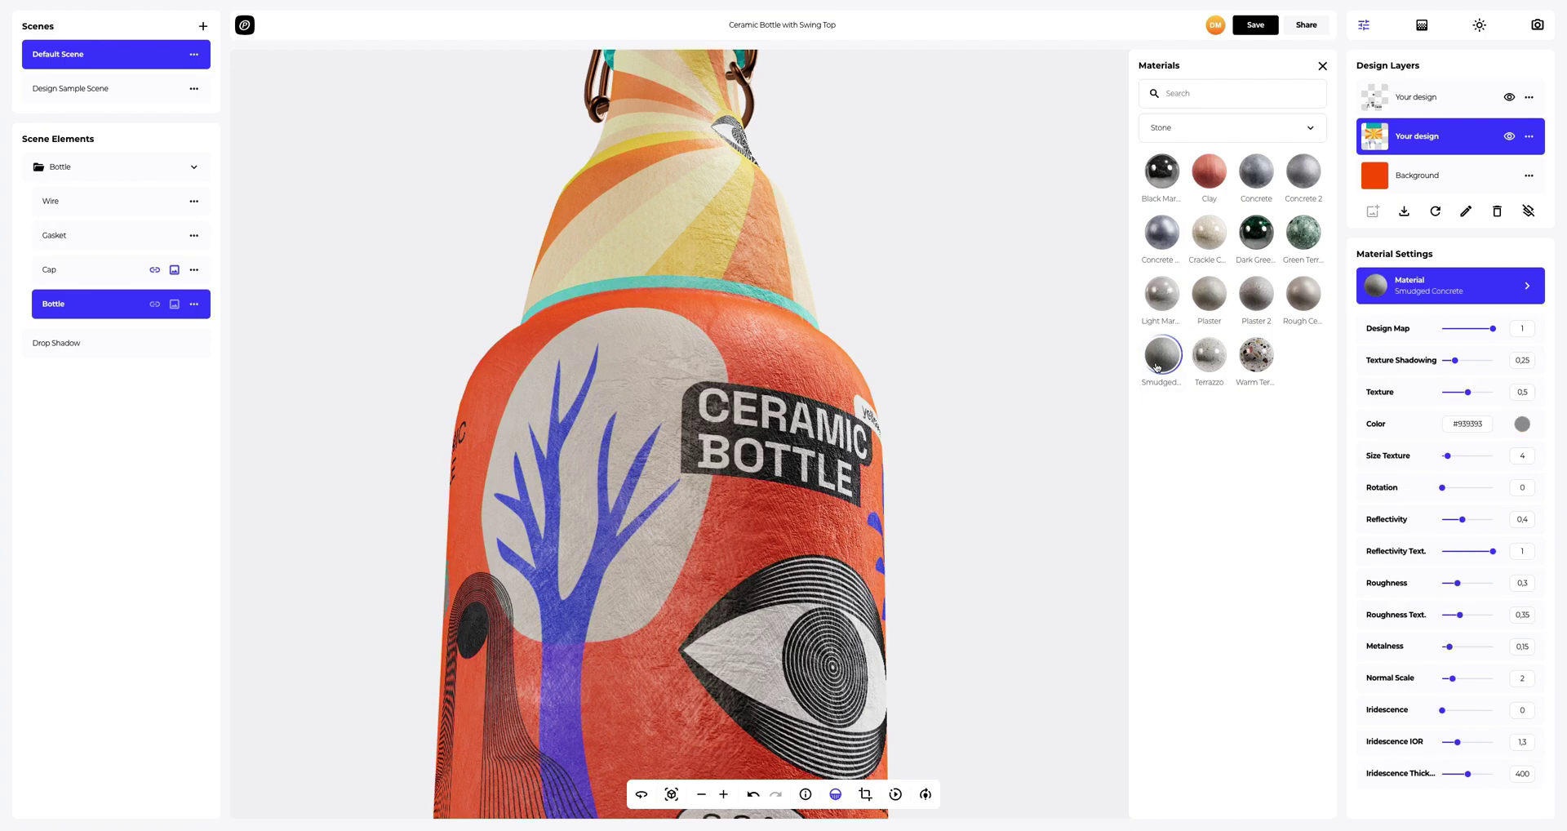
{"action": "left_click", "coordinate": [1322, 67]}
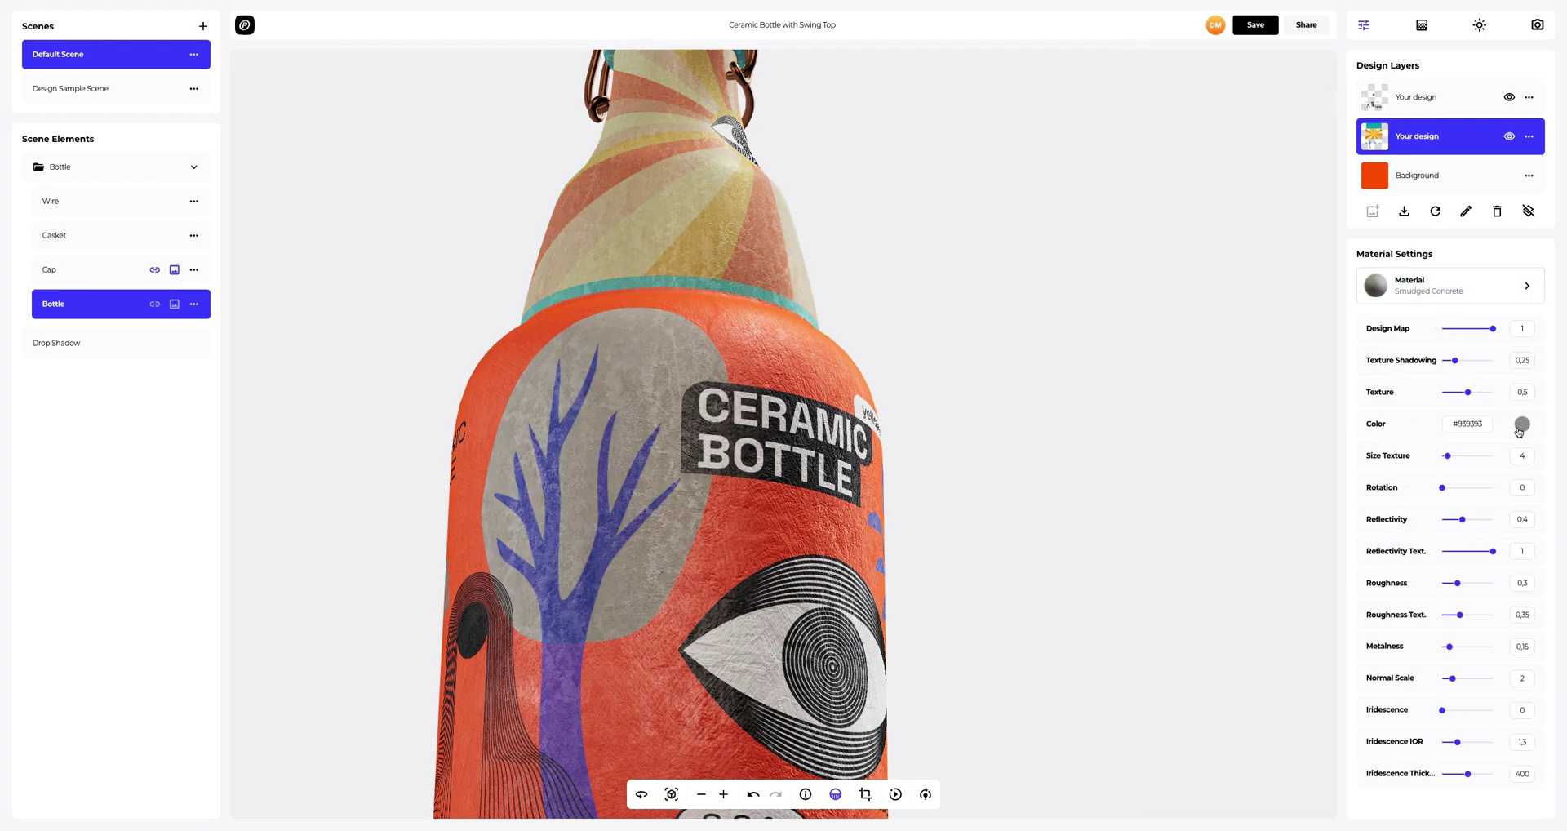
Colour it #FF3D01 with shadowing 0, texture size 3.4, reflectivity 0.2, metalness 0.45.
{"action": "left_click", "coordinate": [1522, 424]}
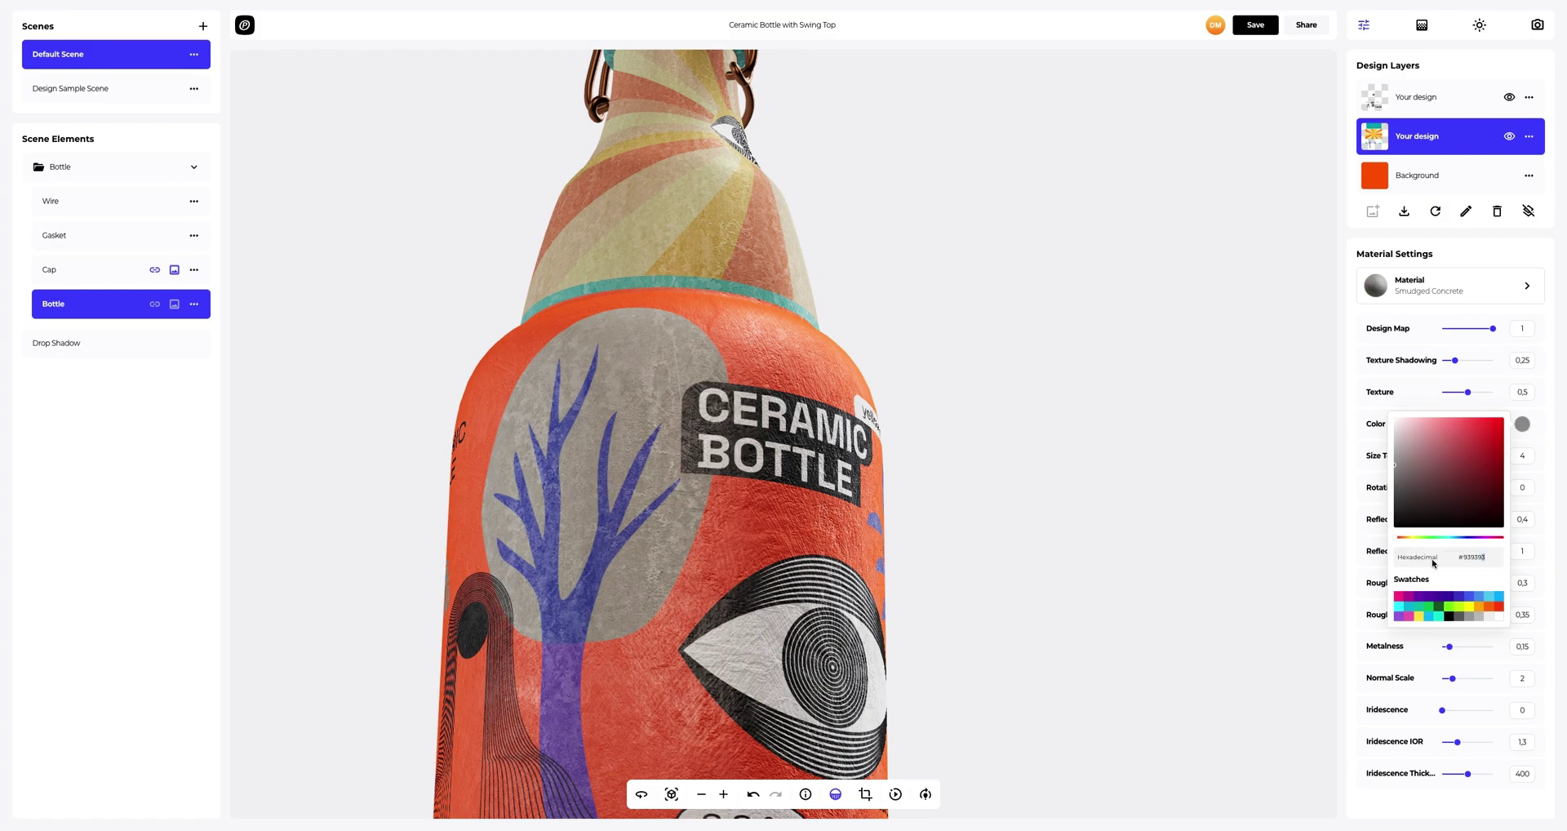
{"action": "type", "text": "ff3d01"}
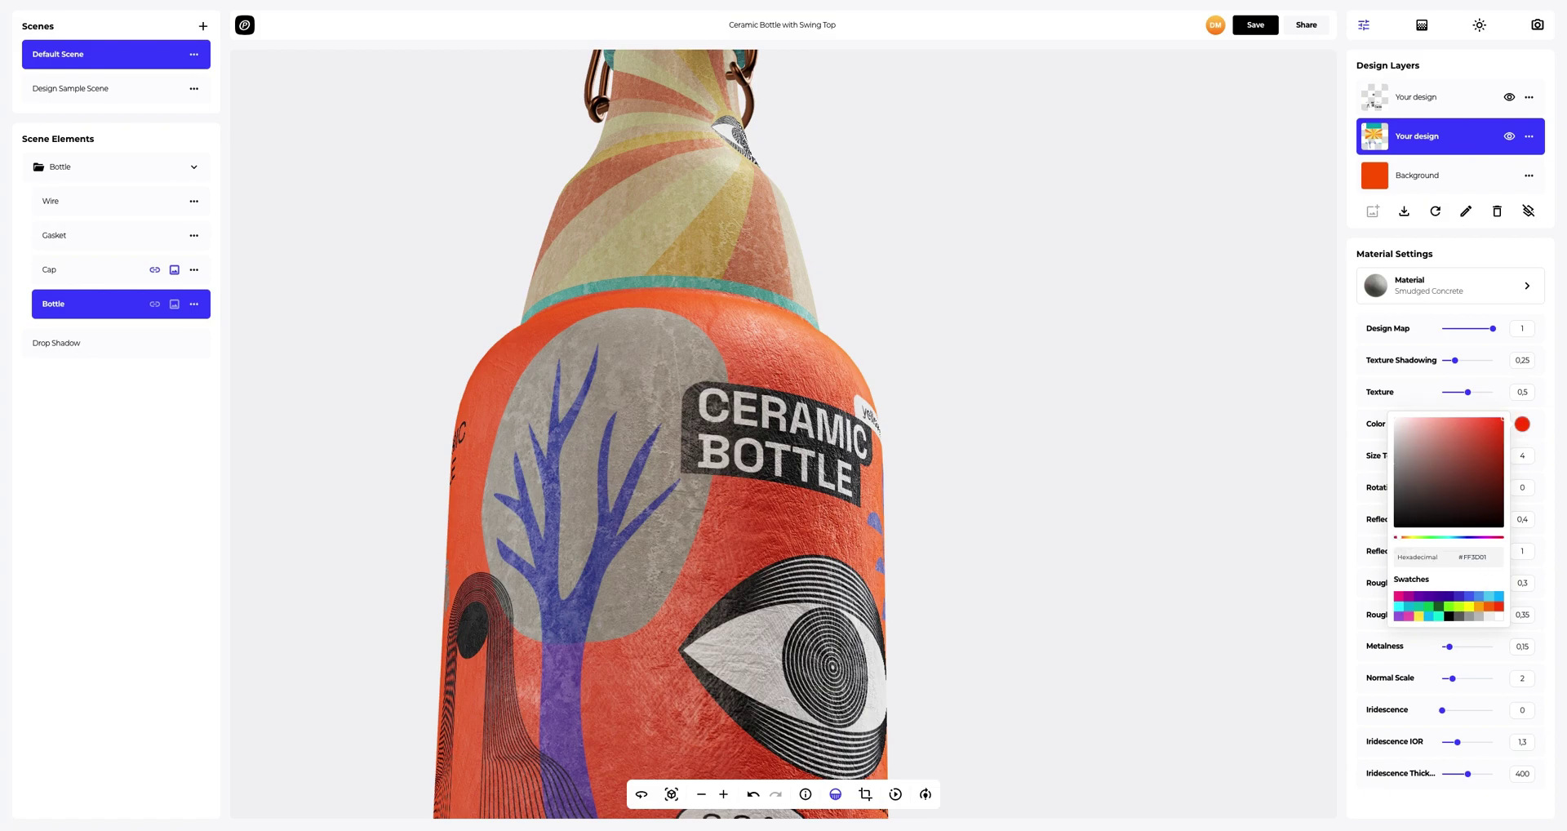
{"action": "left_click", "coordinate": [1350, 519]}
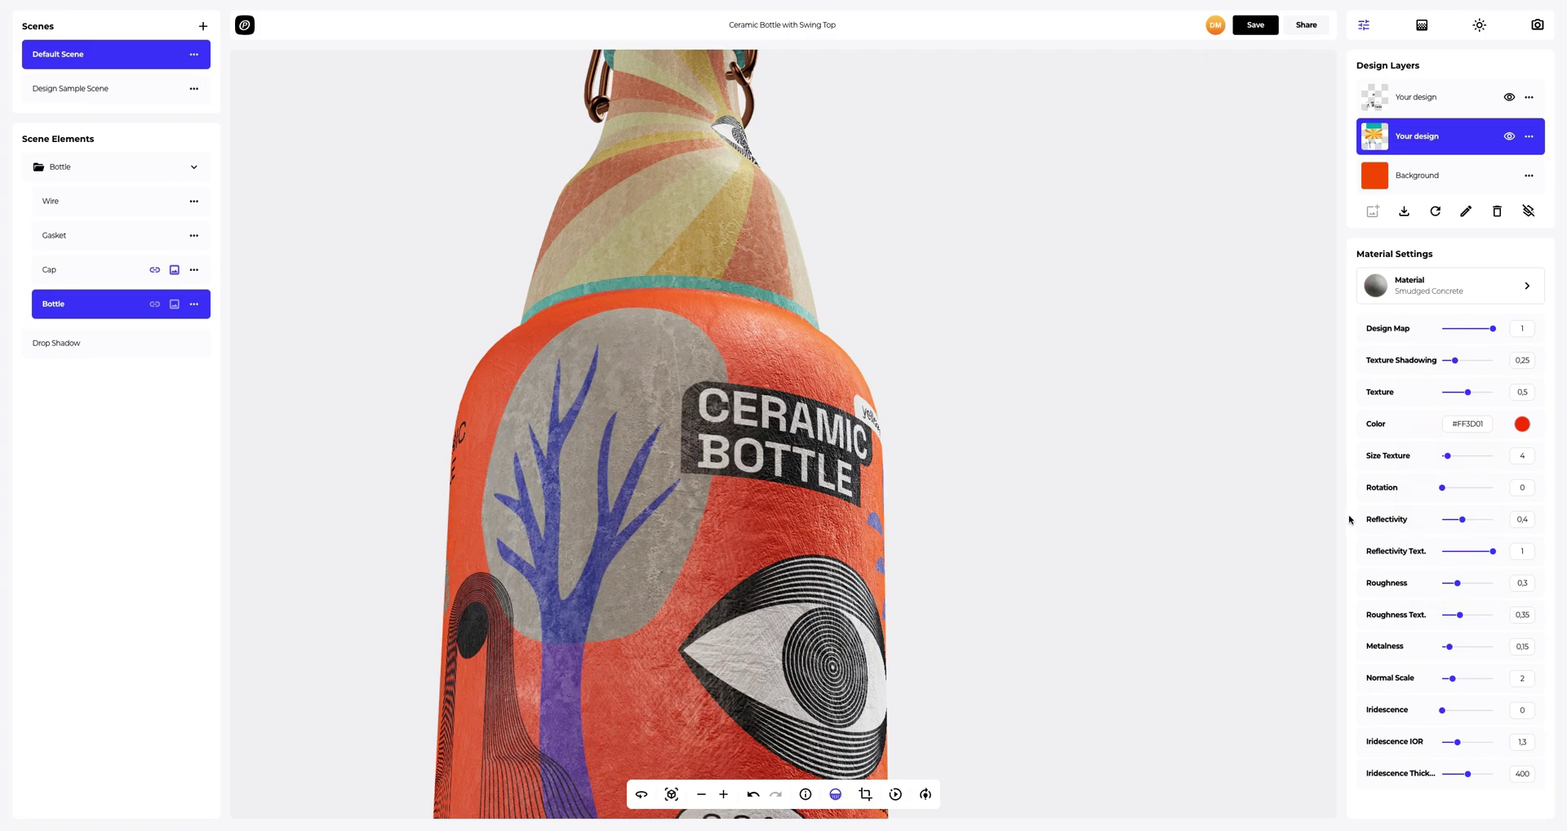
{"action": "left_click_drag", "start_coordinate": [1455, 363], "coordinate": [1413, 366]}
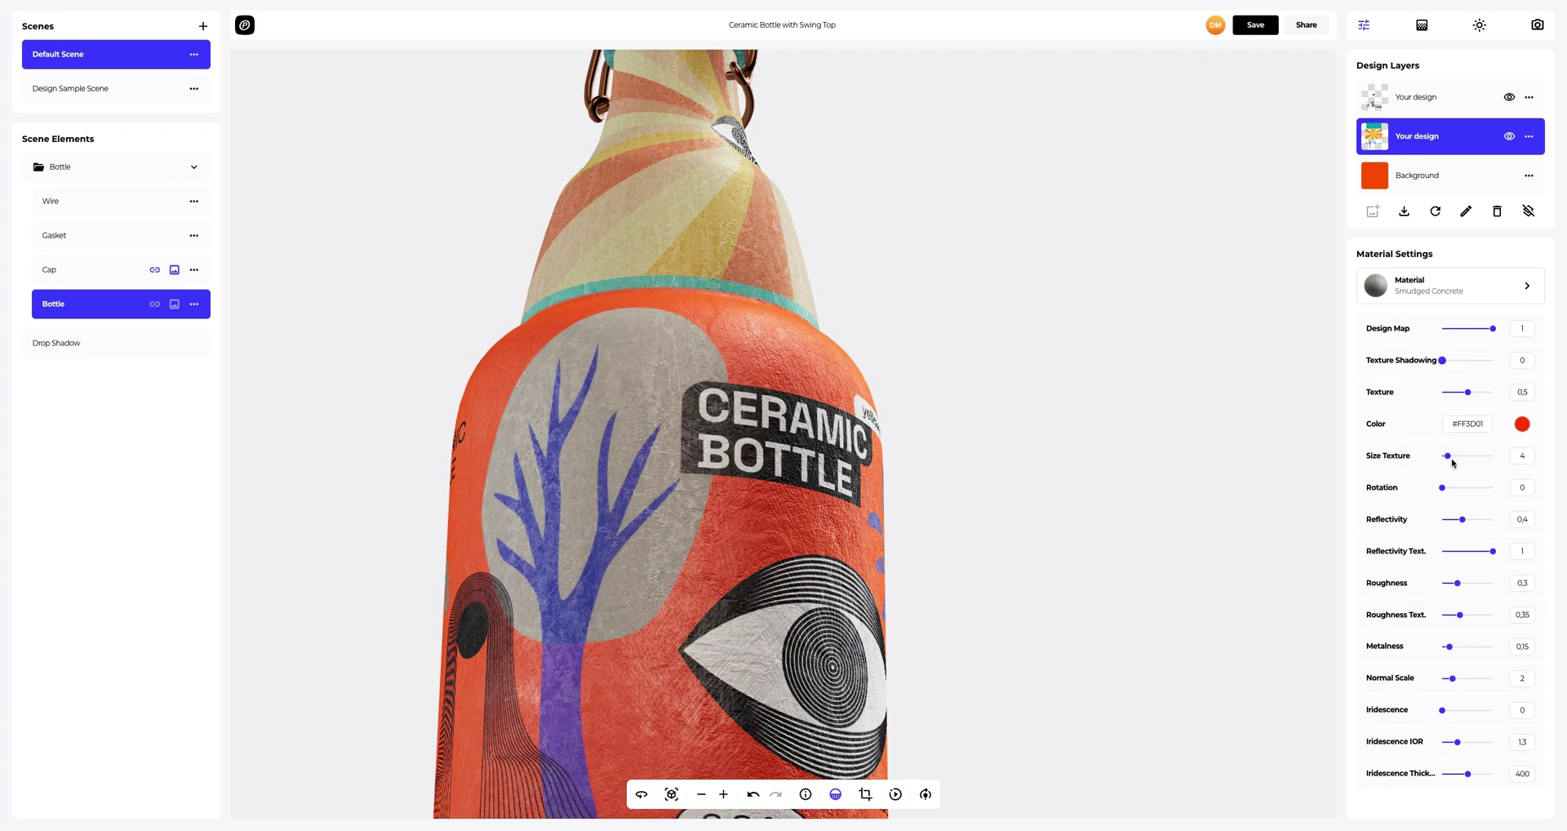
{"action": "left_click_drag", "start_coordinate": [1453, 462], "coordinate": [1447, 457]}
{"action": "left_click_drag", "start_coordinate": [1462, 520], "coordinate": [1453, 523]}
{"action": "left_click_drag", "start_coordinate": [1455, 649], "coordinate": [1466, 650]}
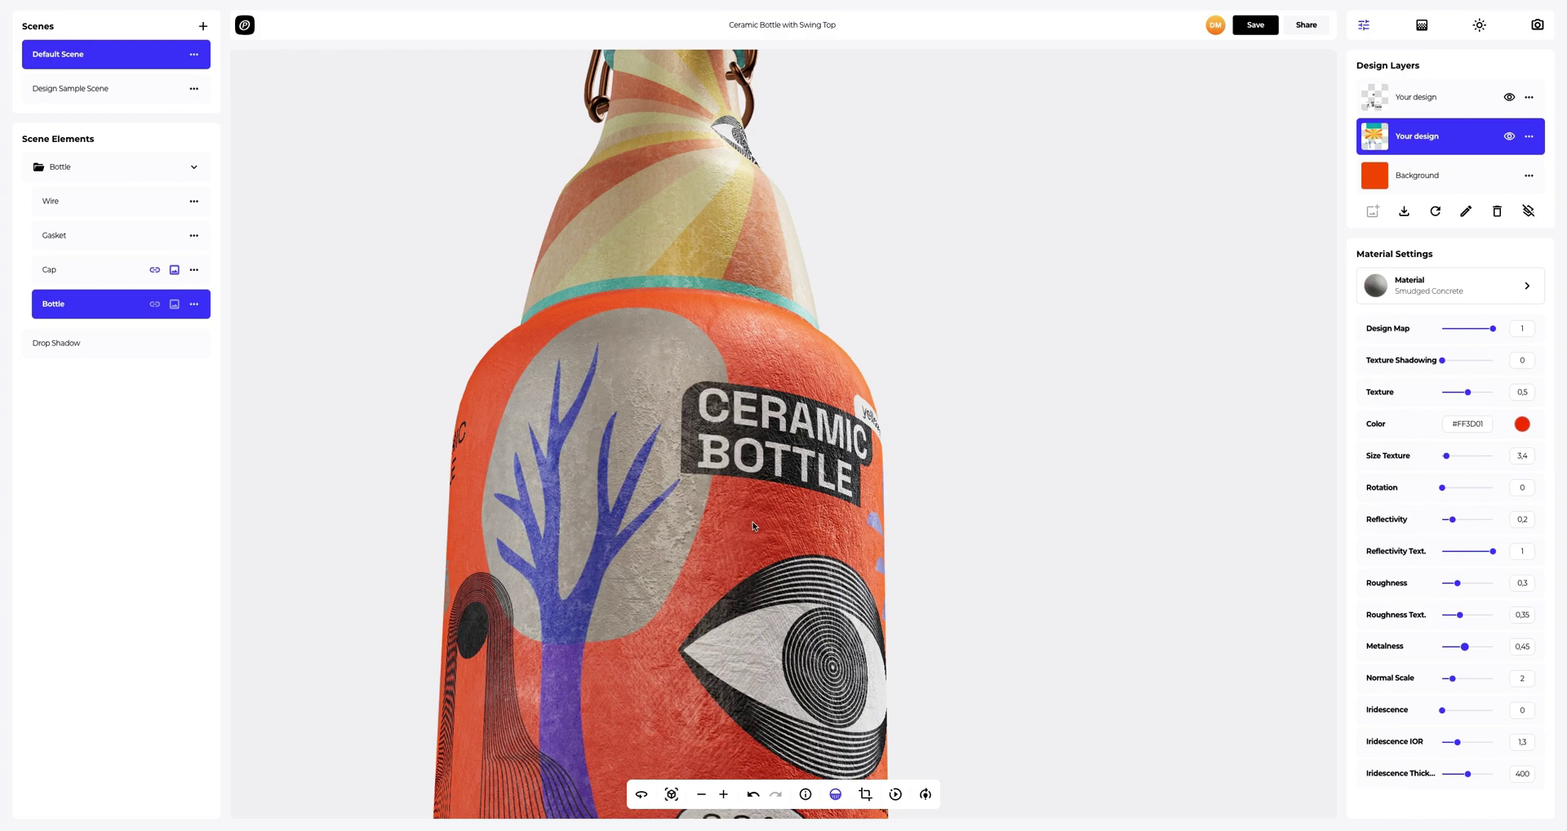
{"action": "left_click_drag", "start_coordinate": [753, 526], "coordinate": [679, 486]}
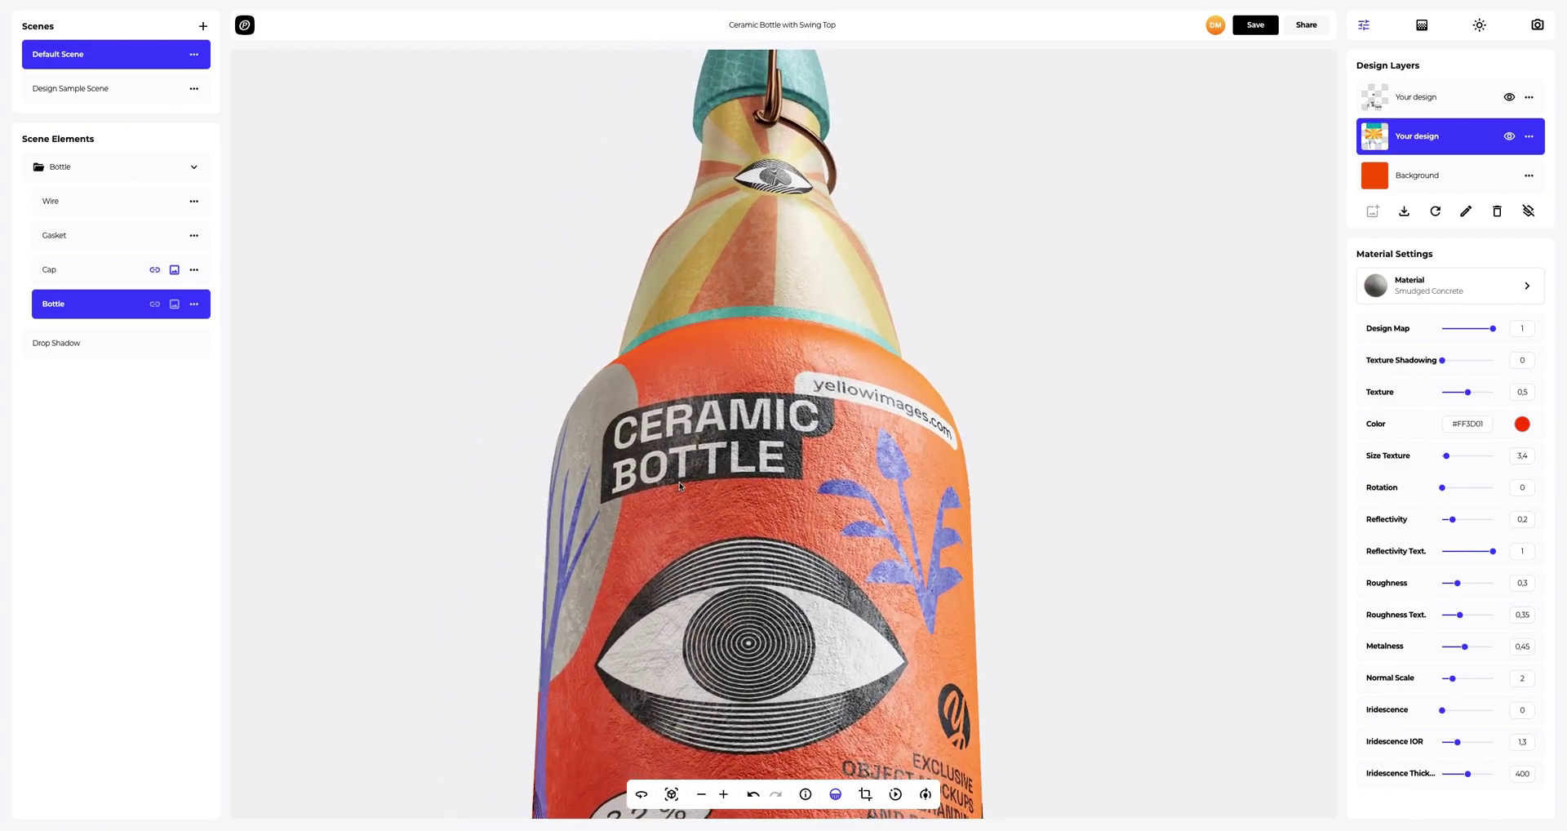
Apply the Glossy Plastic material to the top Your design layer.
{"action": "left_click", "coordinate": [1426, 97]}
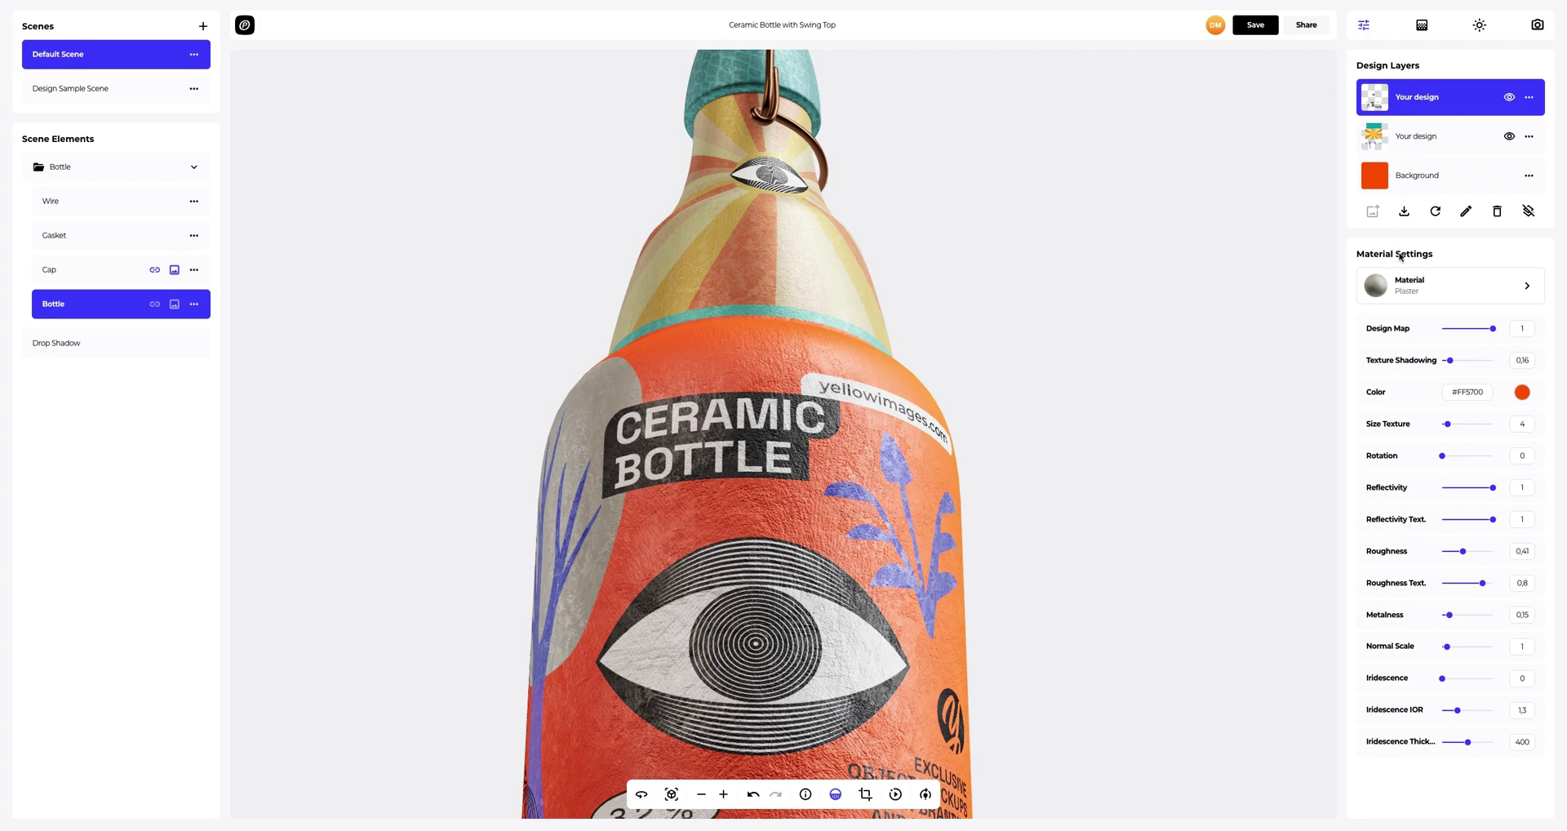
{"action": "left_click", "coordinate": [1403, 286]}
{"action": "left_click", "coordinate": [1209, 131]}
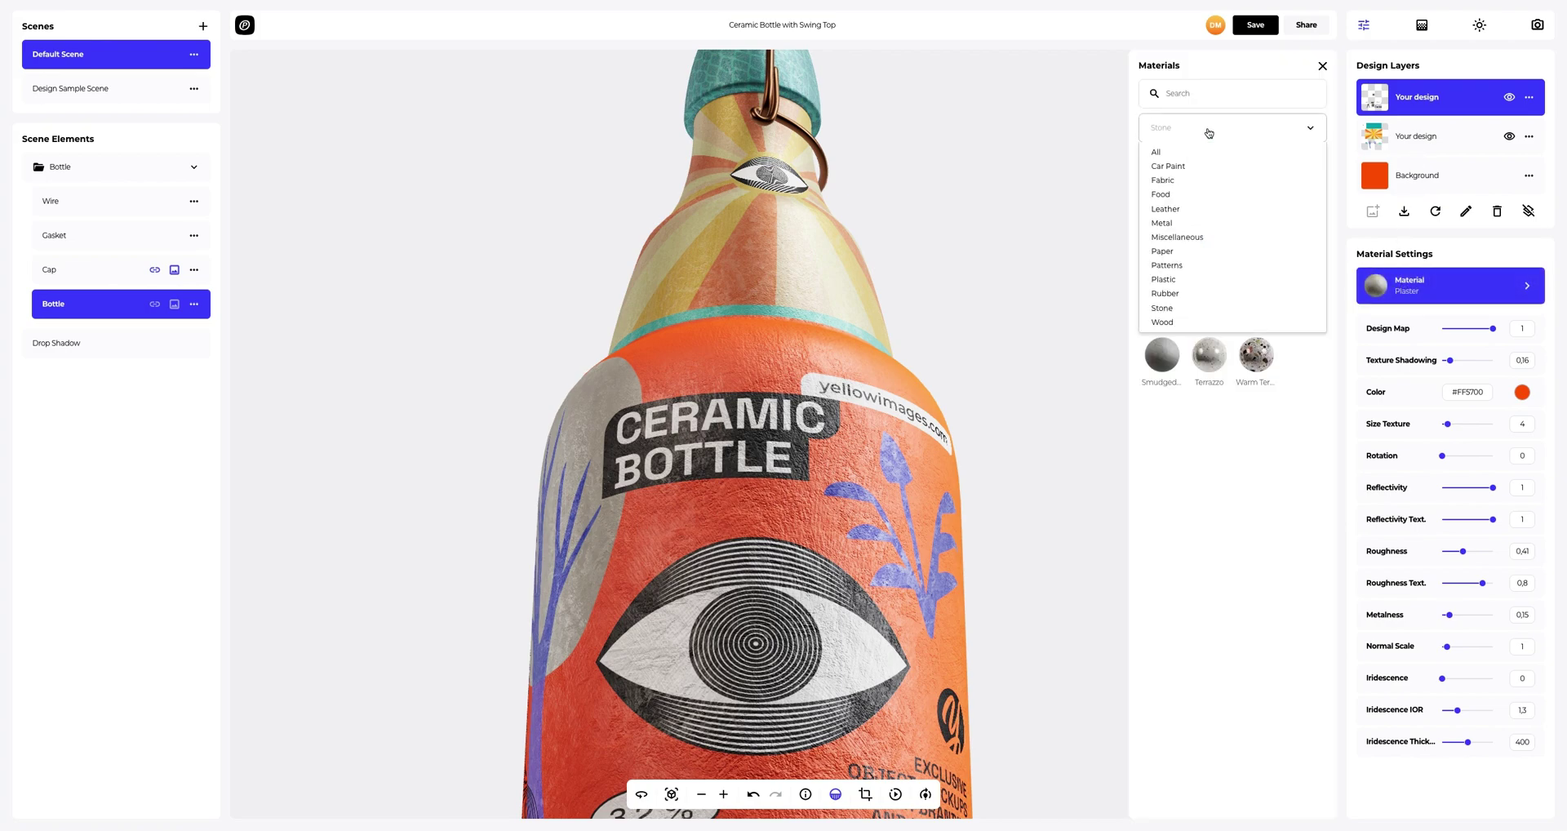
{"action": "left_click", "coordinate": [1163, 280]}
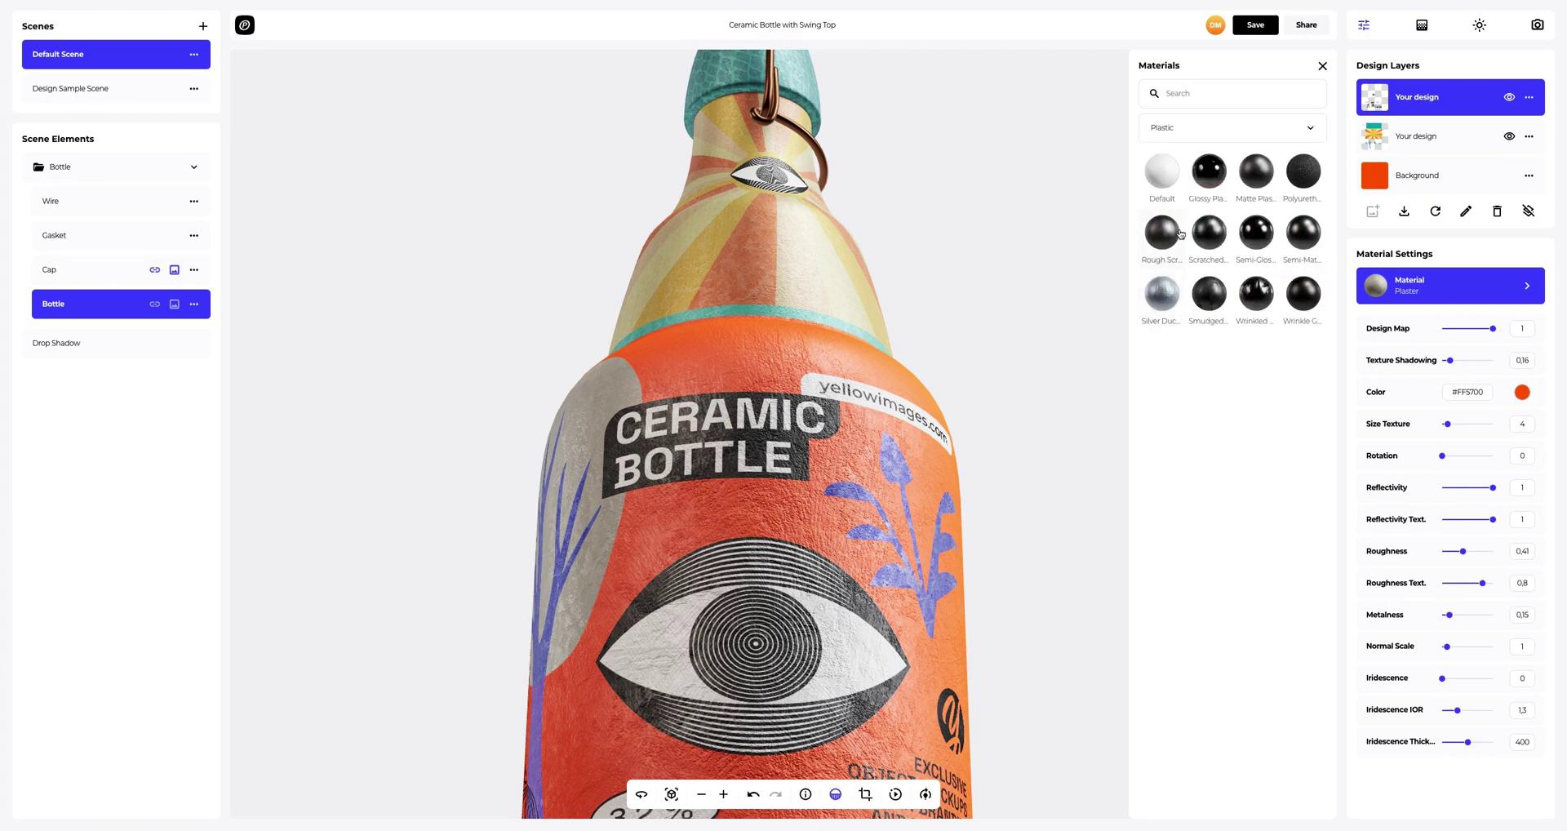
{"action": "left_click", "coordinate": [1209, 173]}
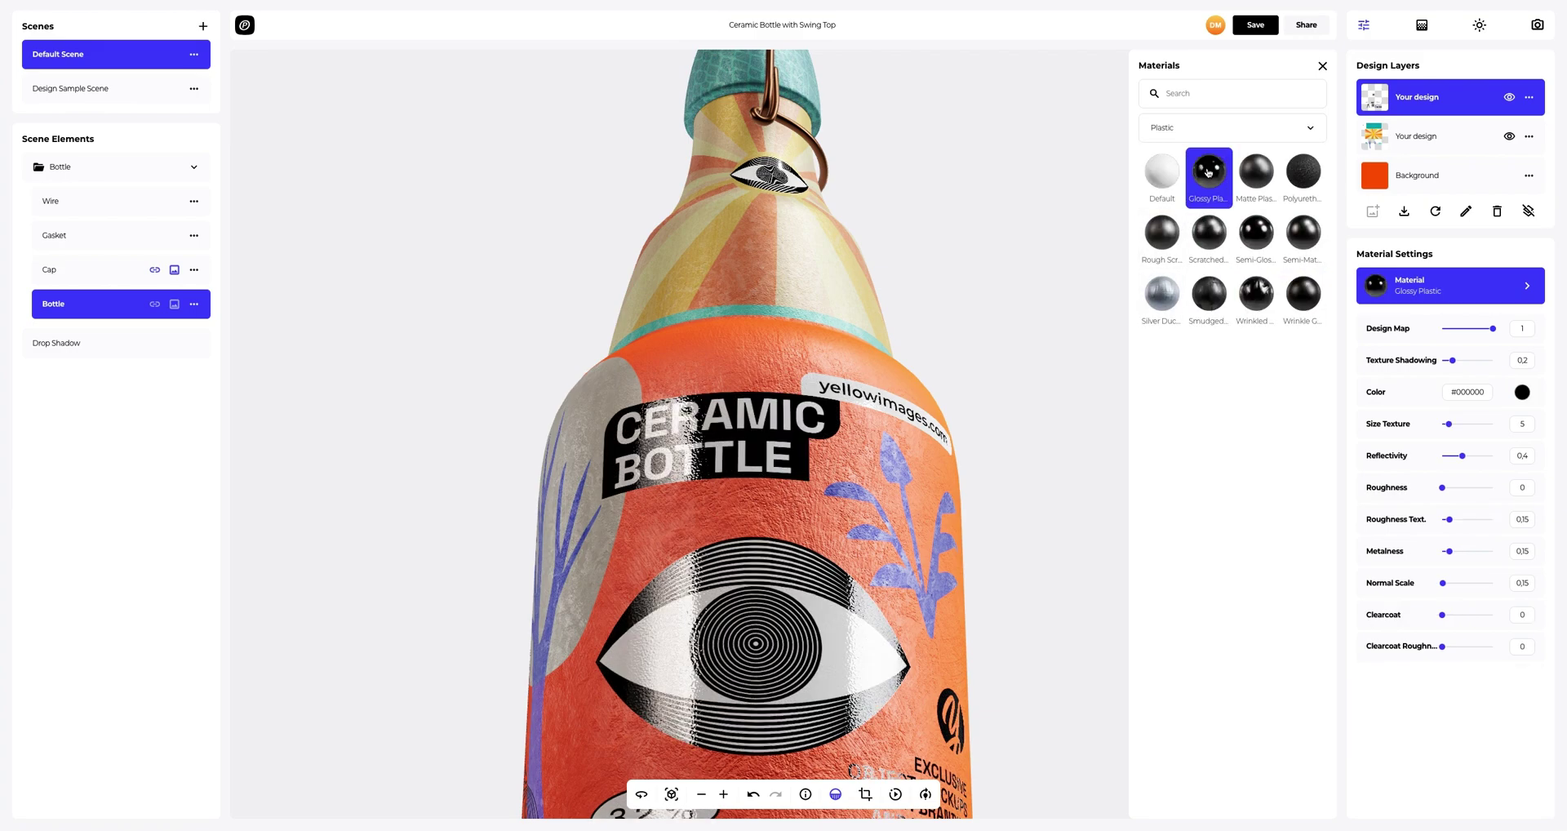
{"action": "left_click", "coordinate": [1323, 67]}
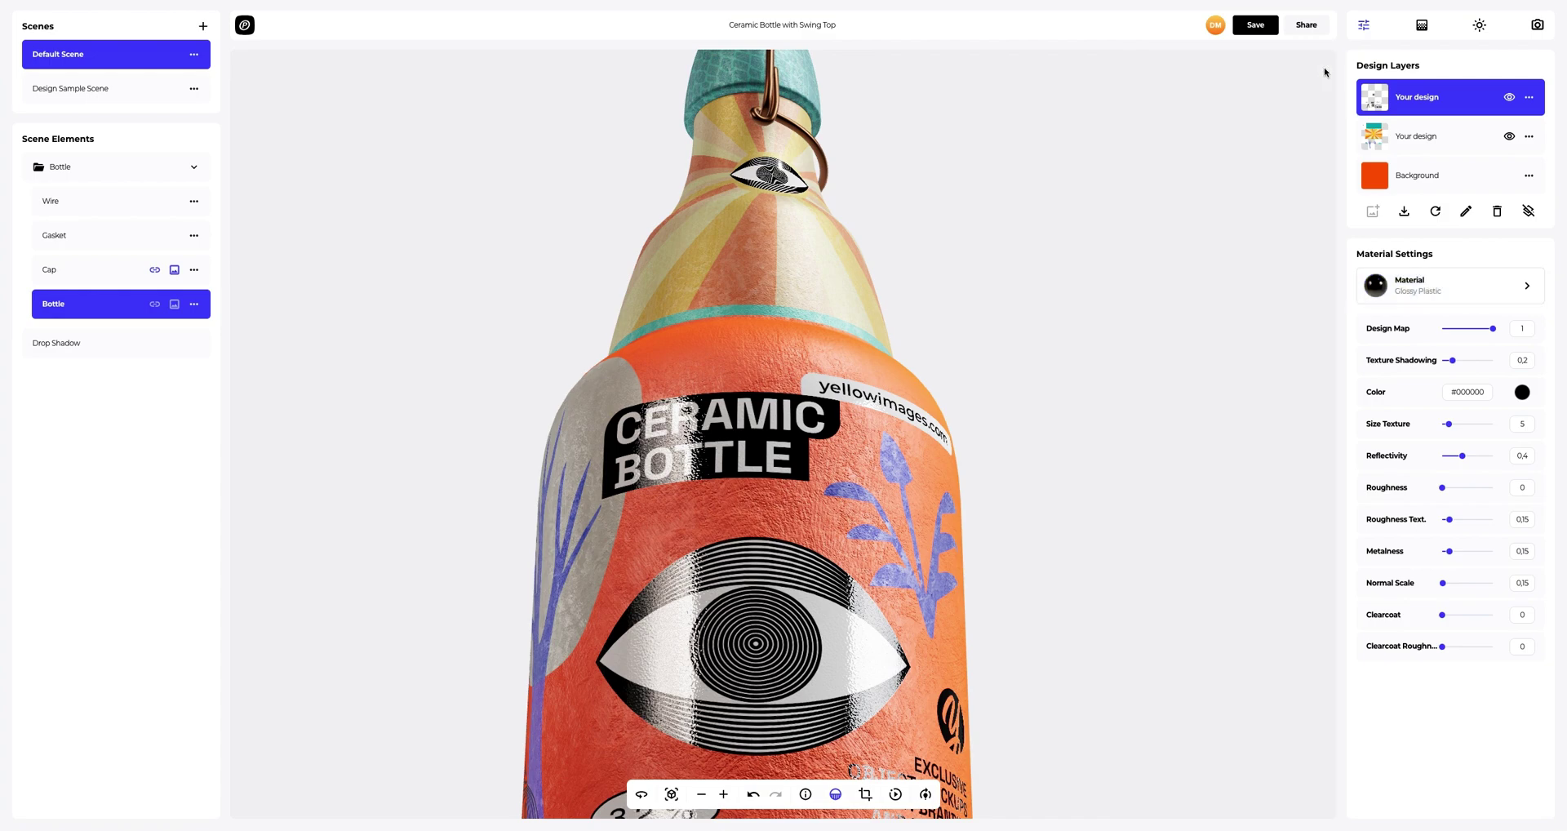
Set the glossy plastic's texture shadowing to 0 and texture size to its maximum 30.
{"action": "left_click_drag", "start_coordinate": [1457, 364], "coordinate": [1425, 362]}
{"action": "left_click_drag", "start_coordinate": [1449, 425], "coordinate": [1520, 422]}
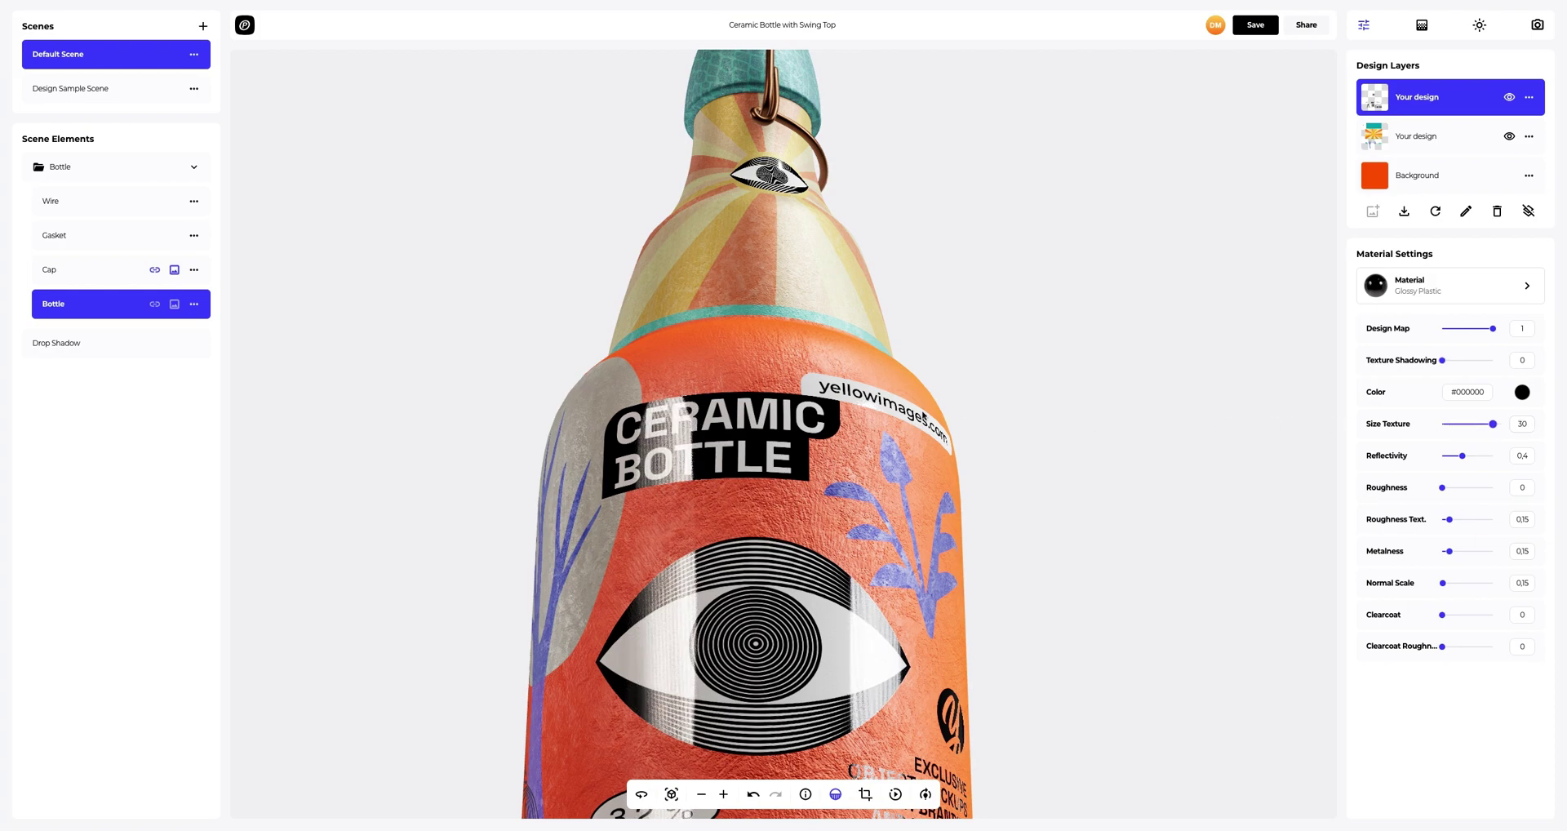
{"action": "scroll", "coordinate": [780, 489], "scroll_direction": "down", "scroll_amount": 5}
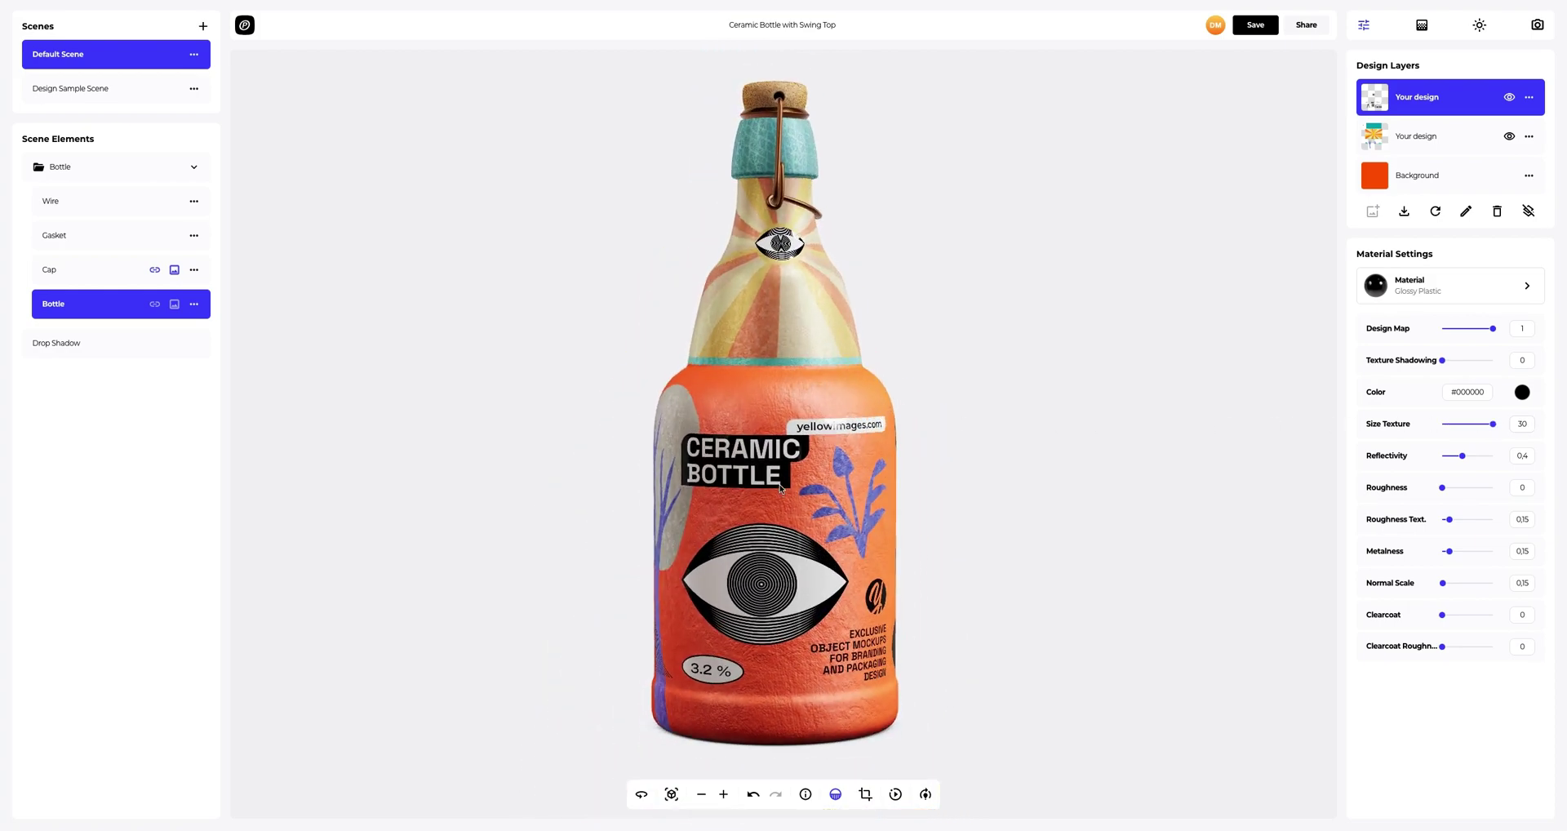
{"action": "left_click_drag", "start_coordinate": [714, 700], "coordinate": [653, 670]}
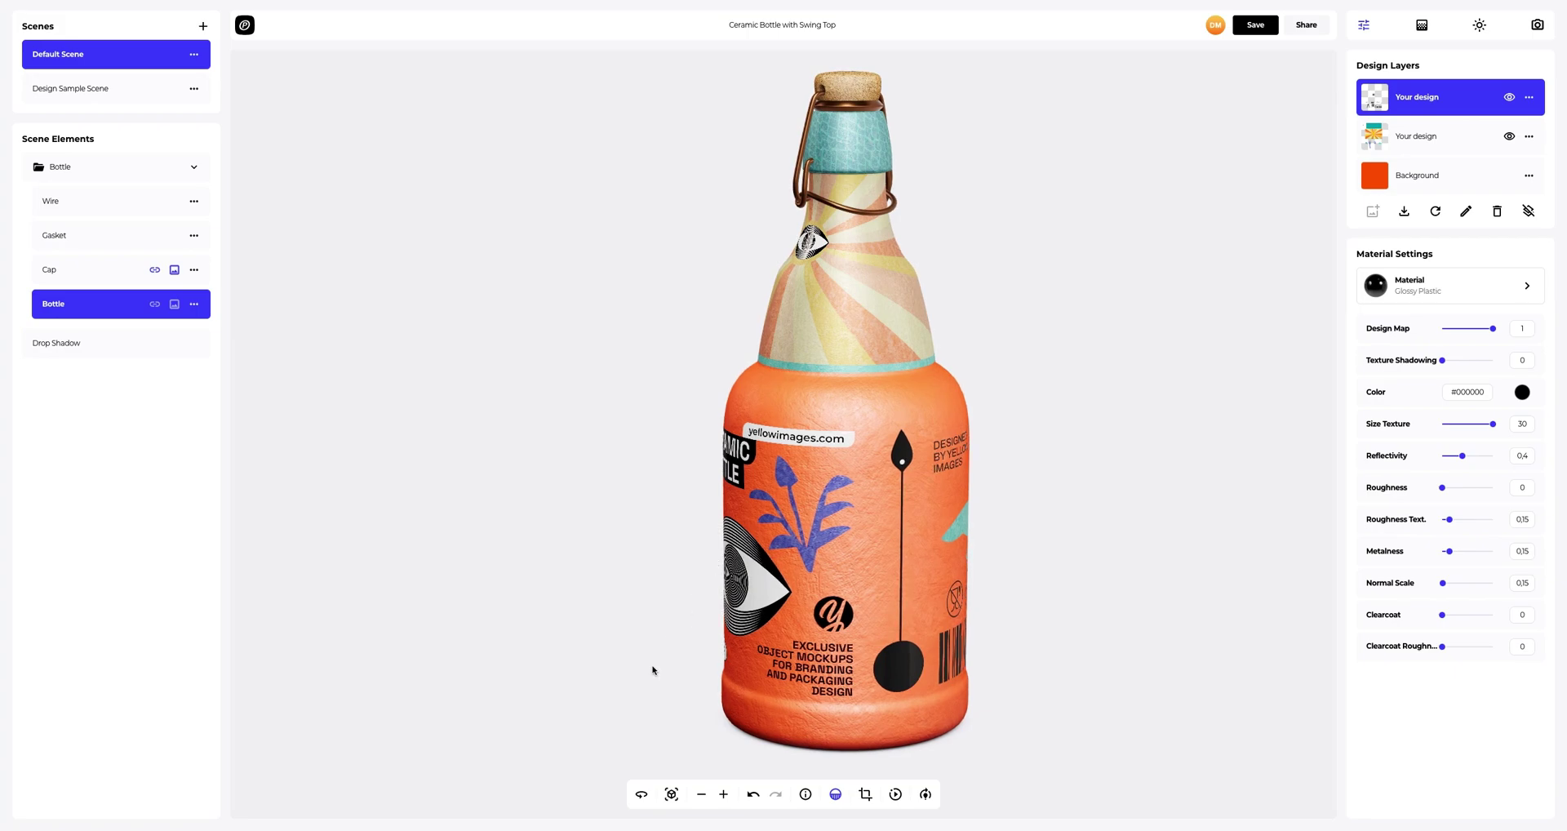
{"action": "left_click", "coordinate": [672, 796]}
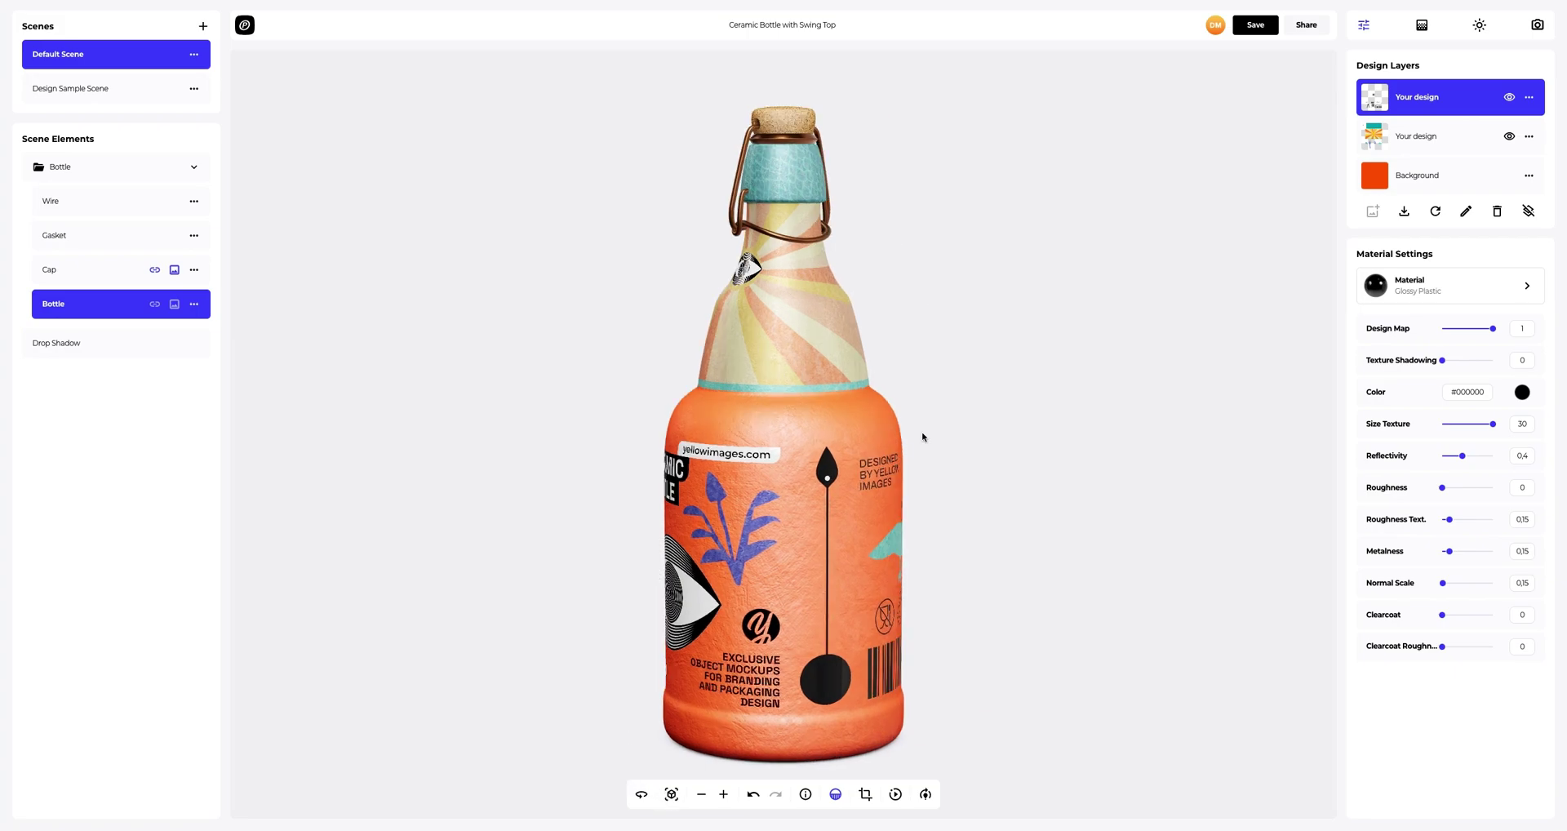
Set the scene background to a solid orange colour.
{"action": "left_click", "coordinate": [1421, 25]}
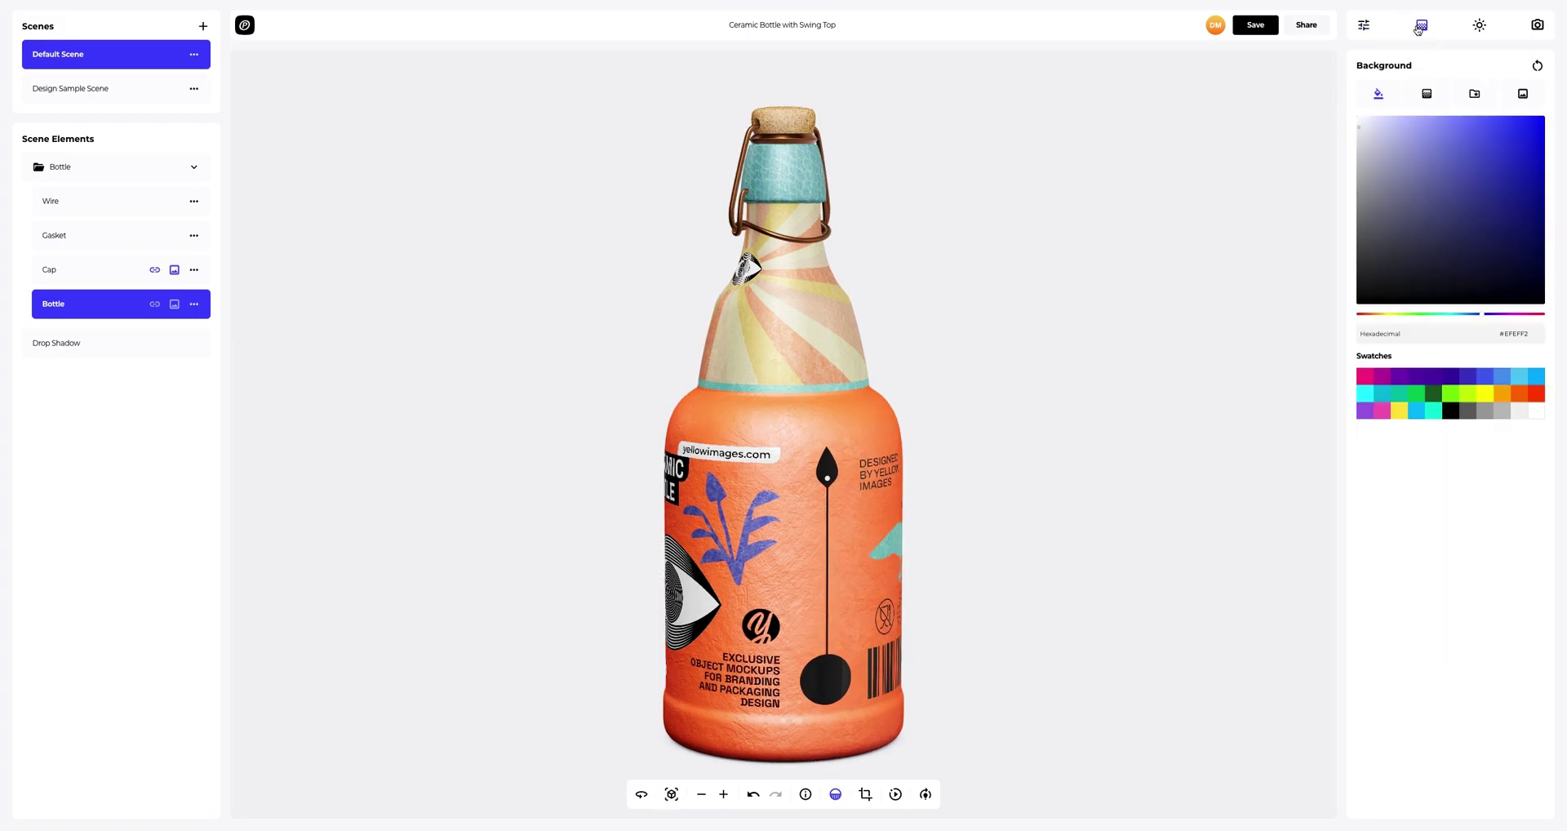
{"action": "left_click_drag", "start_coordinate": [1372, 170], "coordinate": [1379, 250]}
{"action": "left_click", "coordinate": [1501, 395]}
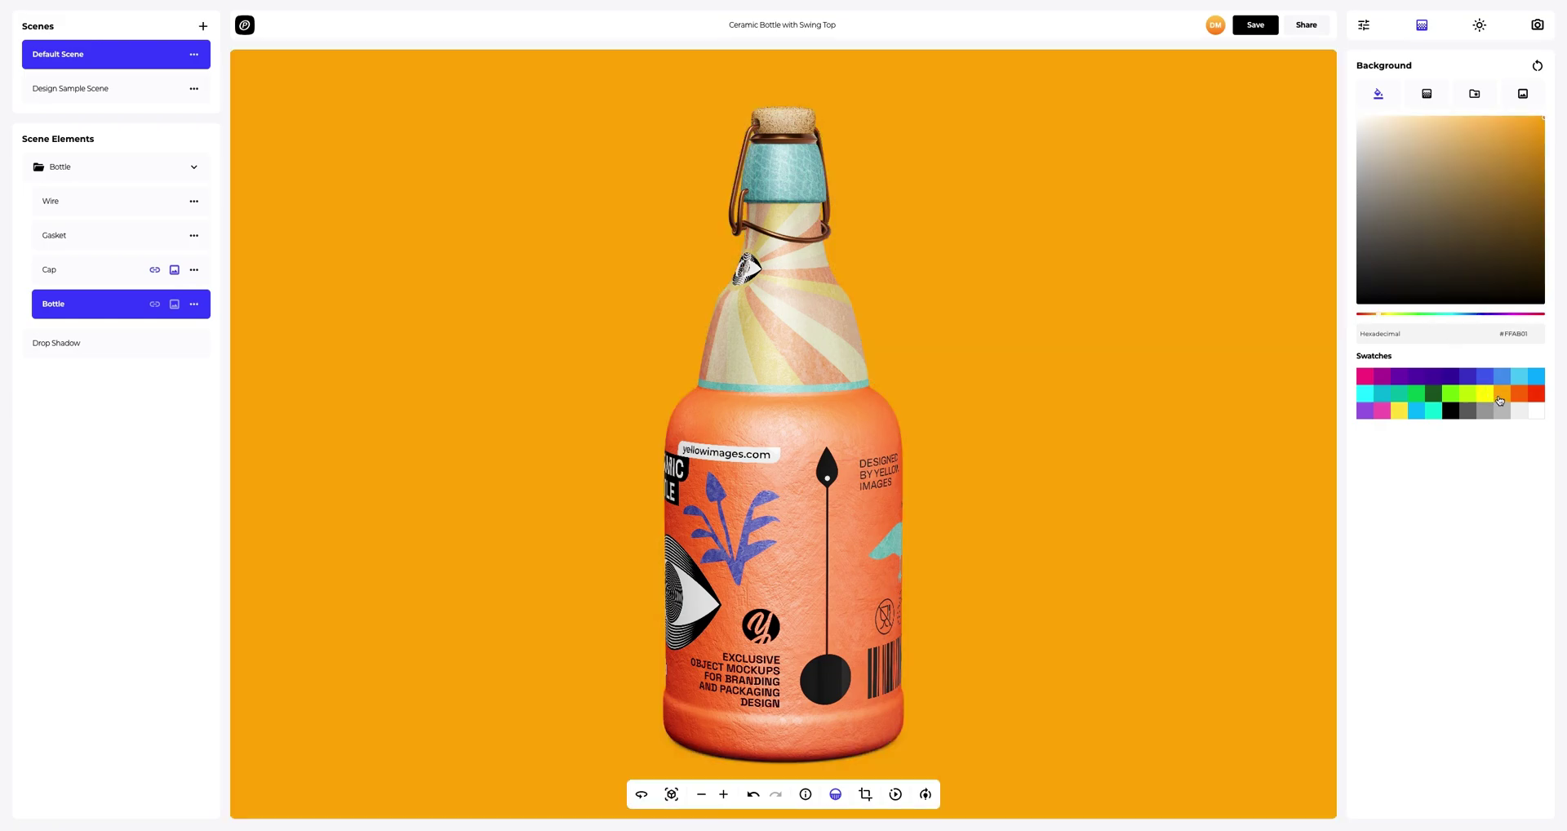
Make the background a radial gradient from orange #FFAB01 to red #FF3D01.
{"action": "left_click", "coordinate": [1427, 95]}
{"action": "left_click", "coordinate": [1522, 164]}
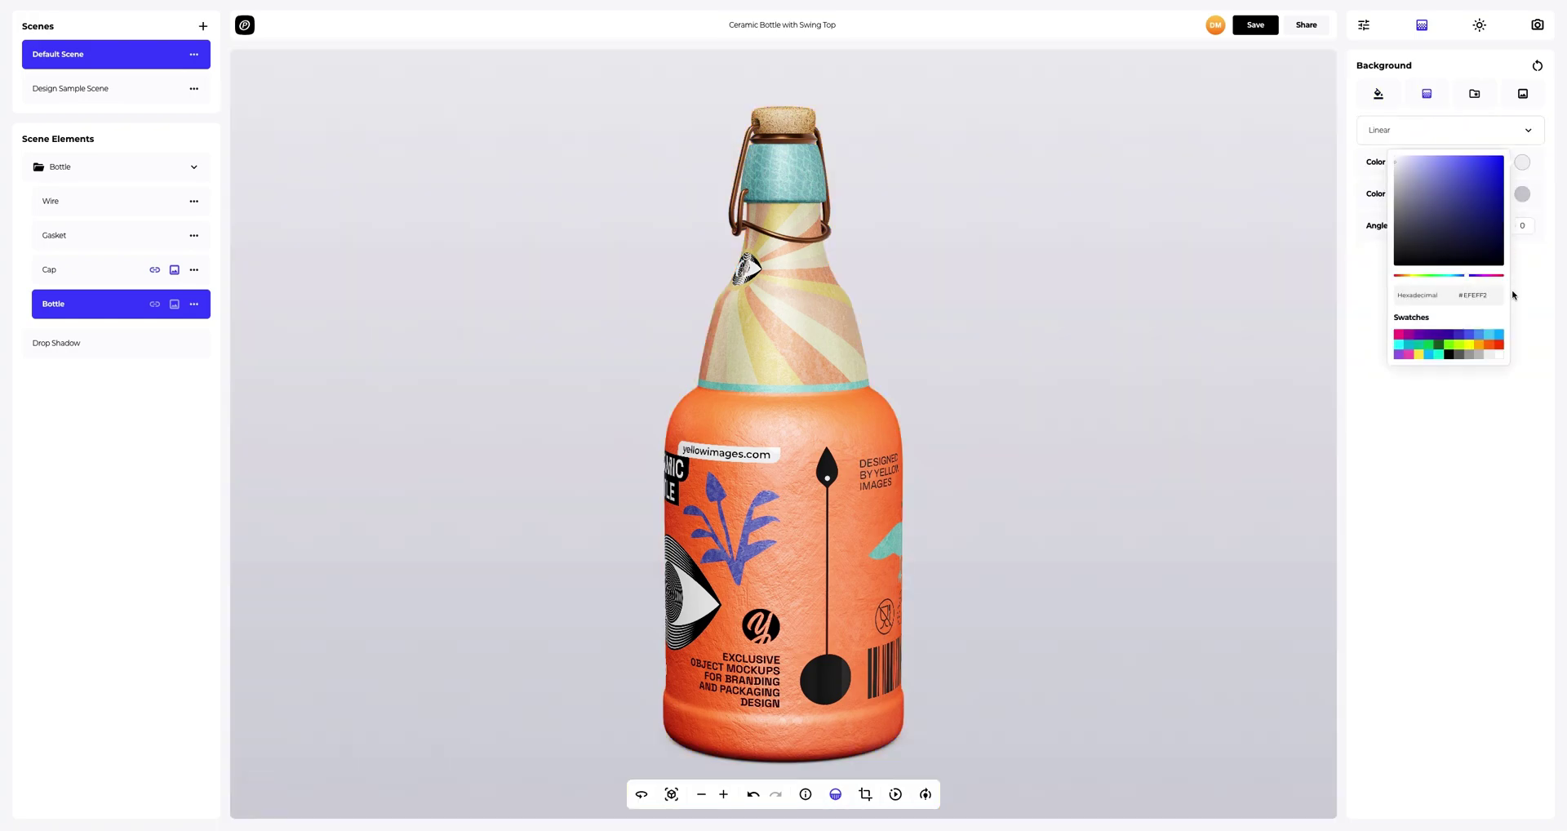
{"action": "left_click", "coordinate": [1483, 346]}
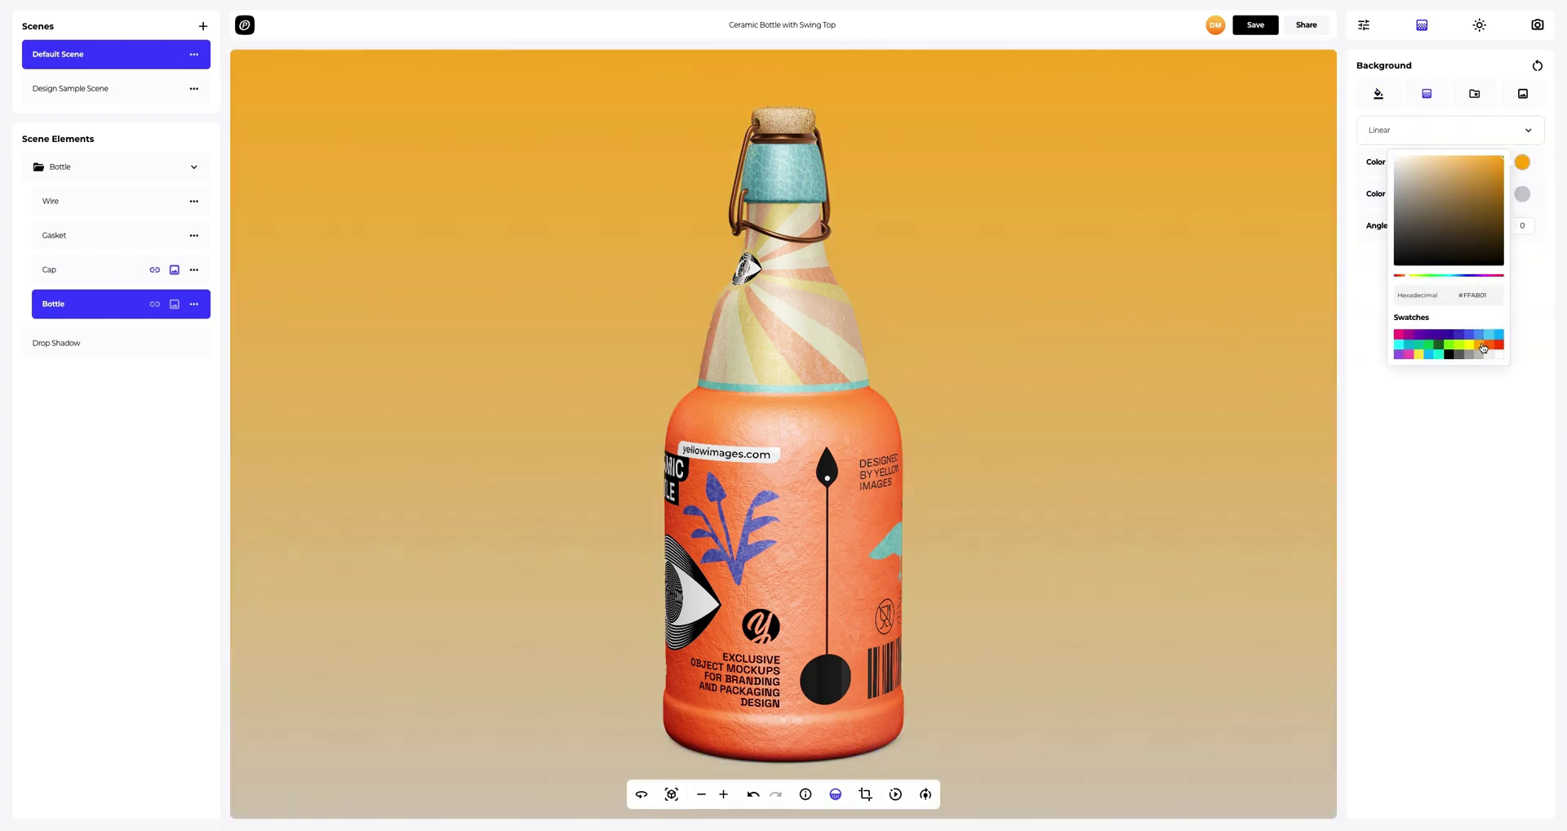
{"action": "left_click", "coordinate": [1523, 196]}
{"action": "left_click", "coordinate": [1499, 377]}
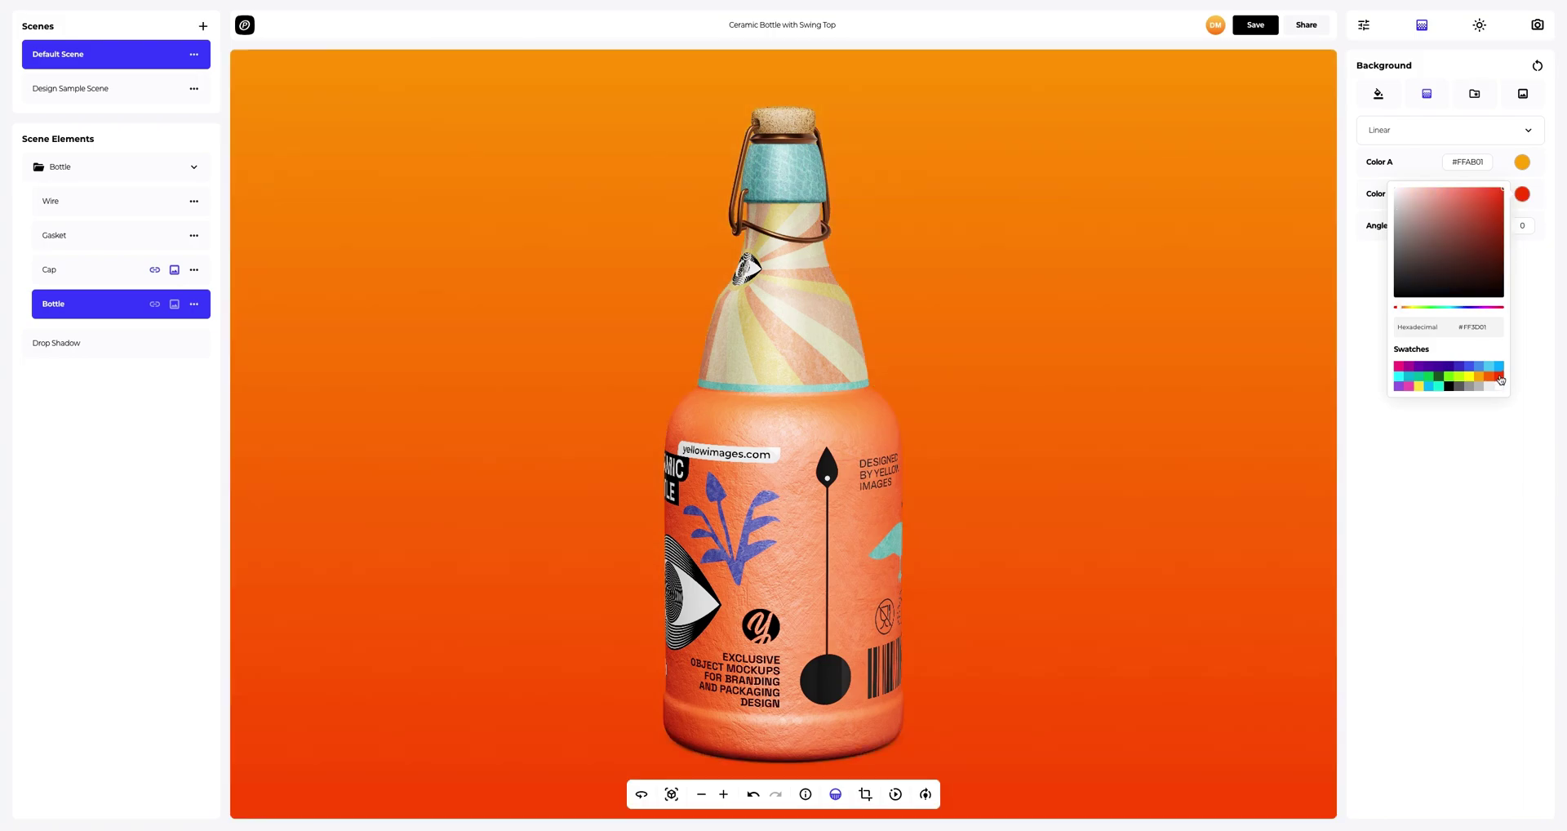
{"action": "left_click", "coordinate": [1376, 363]}
{"action": "left_click", "coordinate": [1404, 132]}
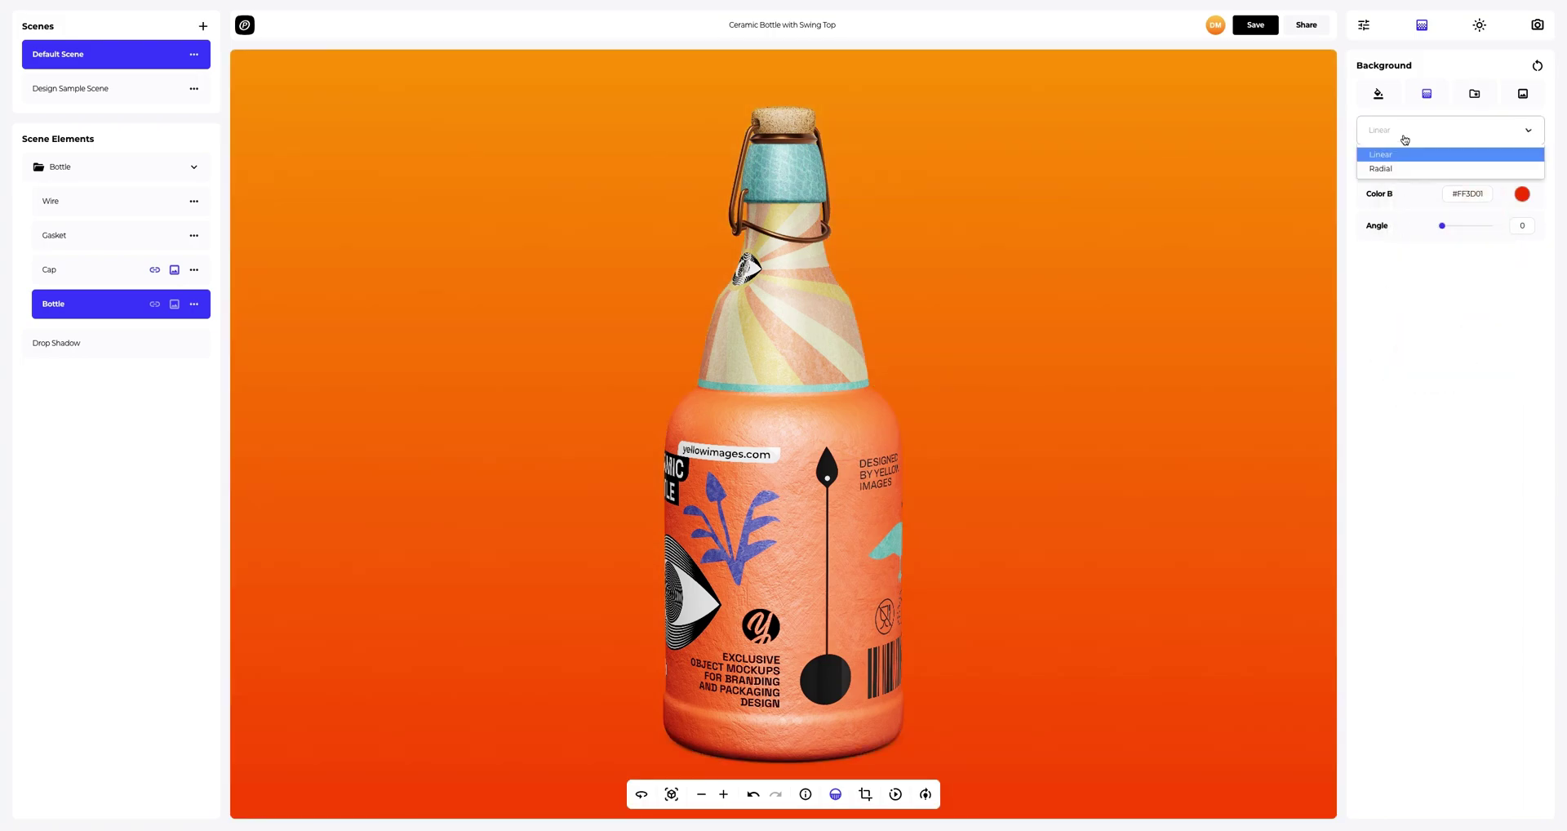
{"action": "left_click", "coordinate": [1381, 168]}
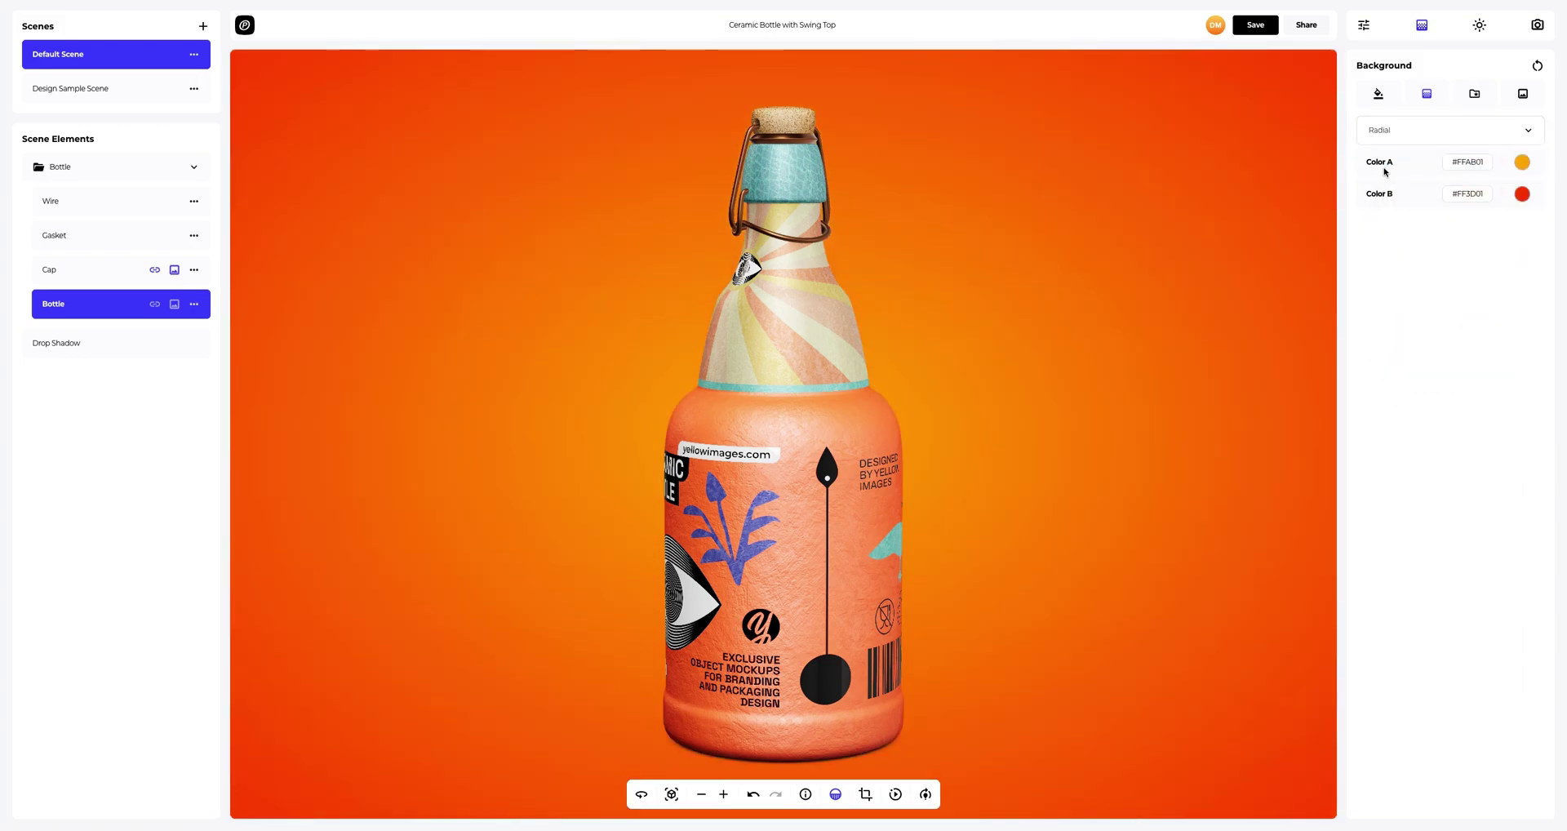
Try the taupe, red-purple gradient and grey spotlight preset backgrounds, then switch to the custom image option.
{"action": "left_click", "coordinate": [1475, 95]}
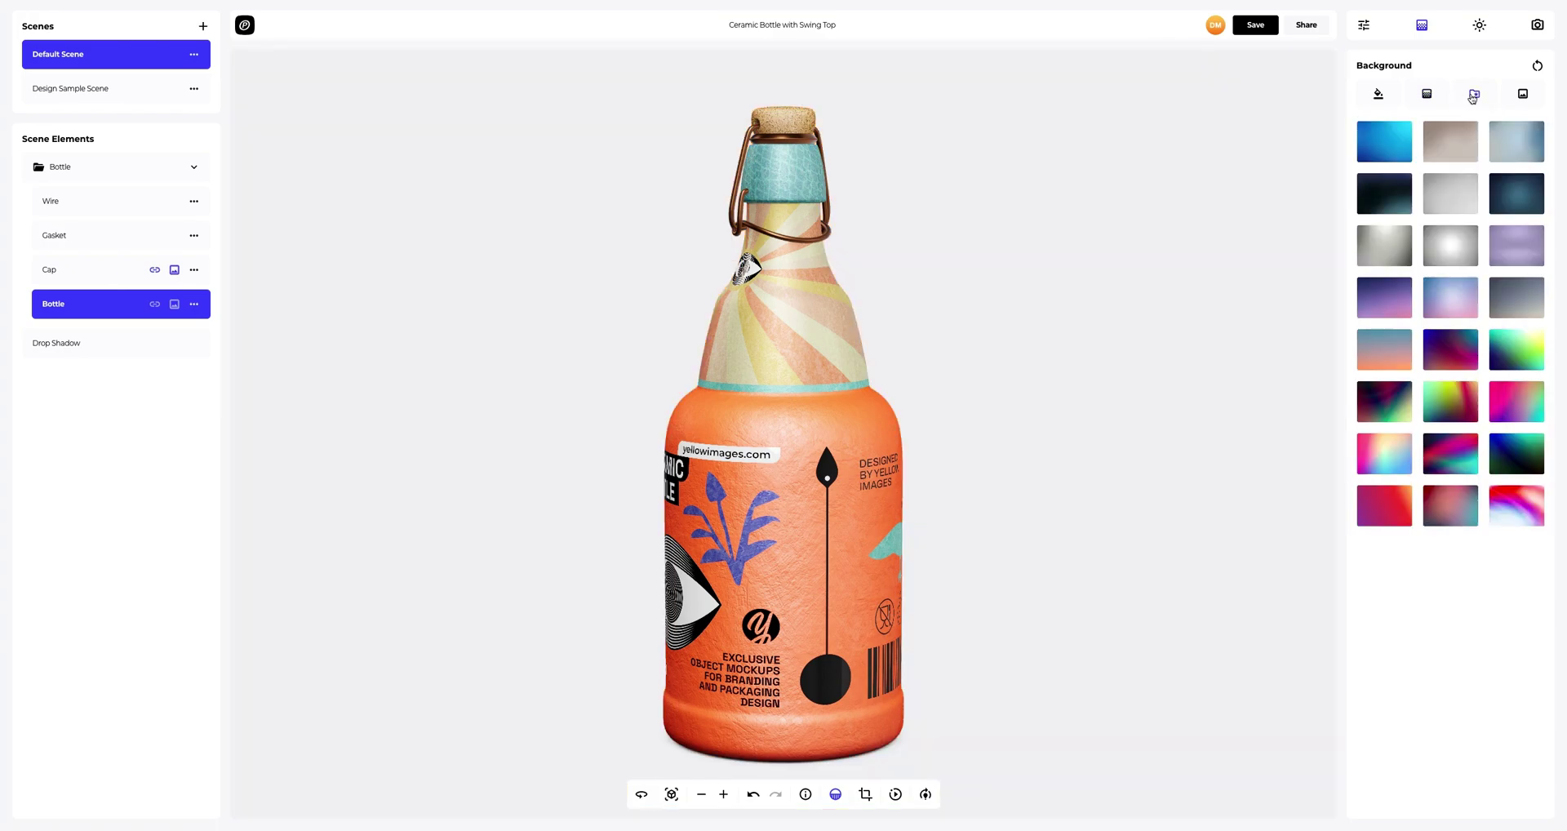
{"action": "left_click", "coordinate": [1450, 145]}
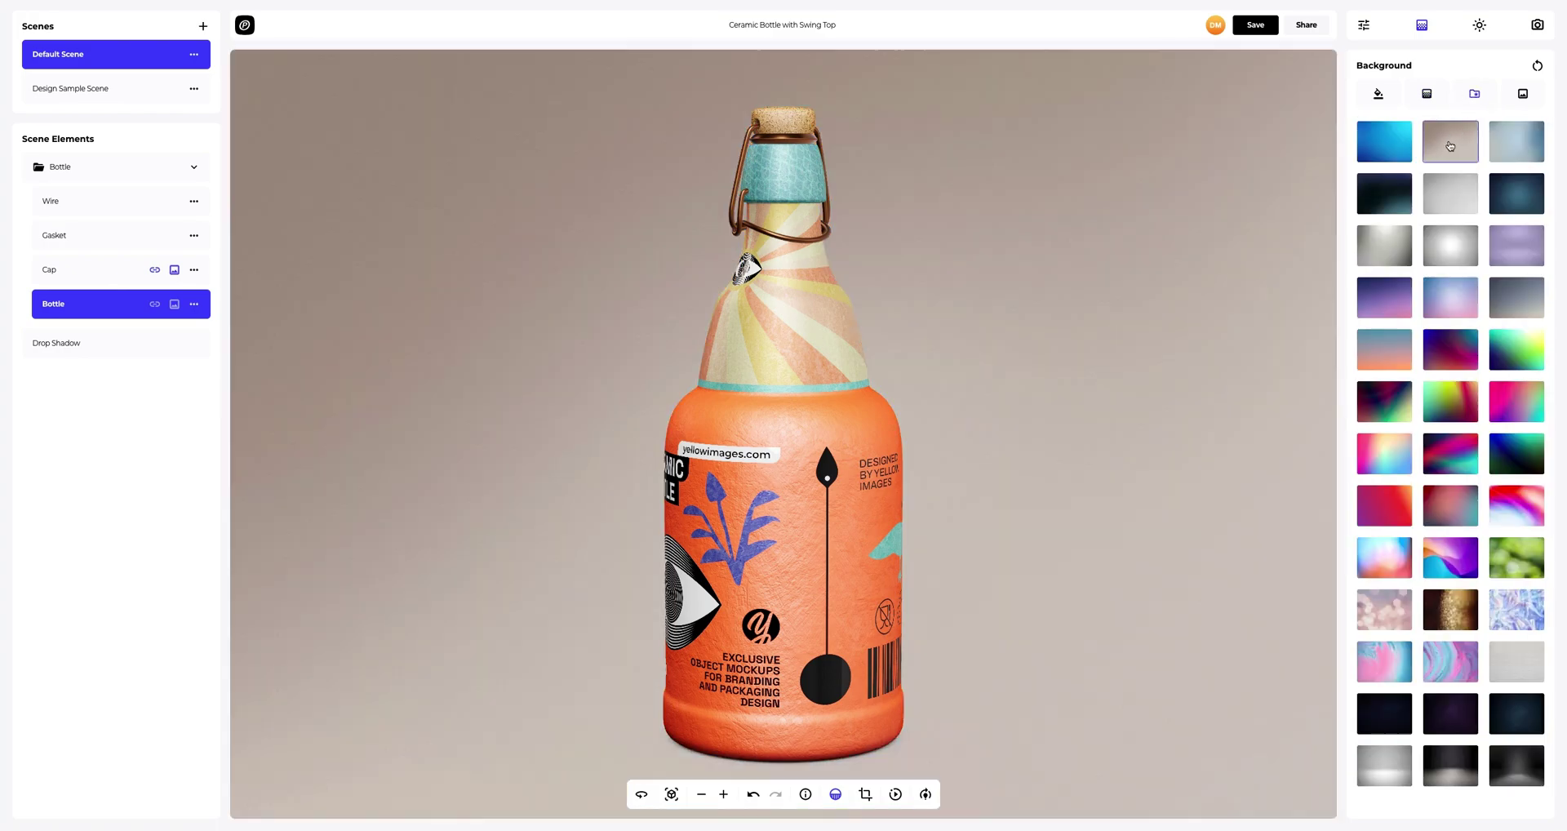
{"action": "left_click", "coordinate": [1380, 499]}
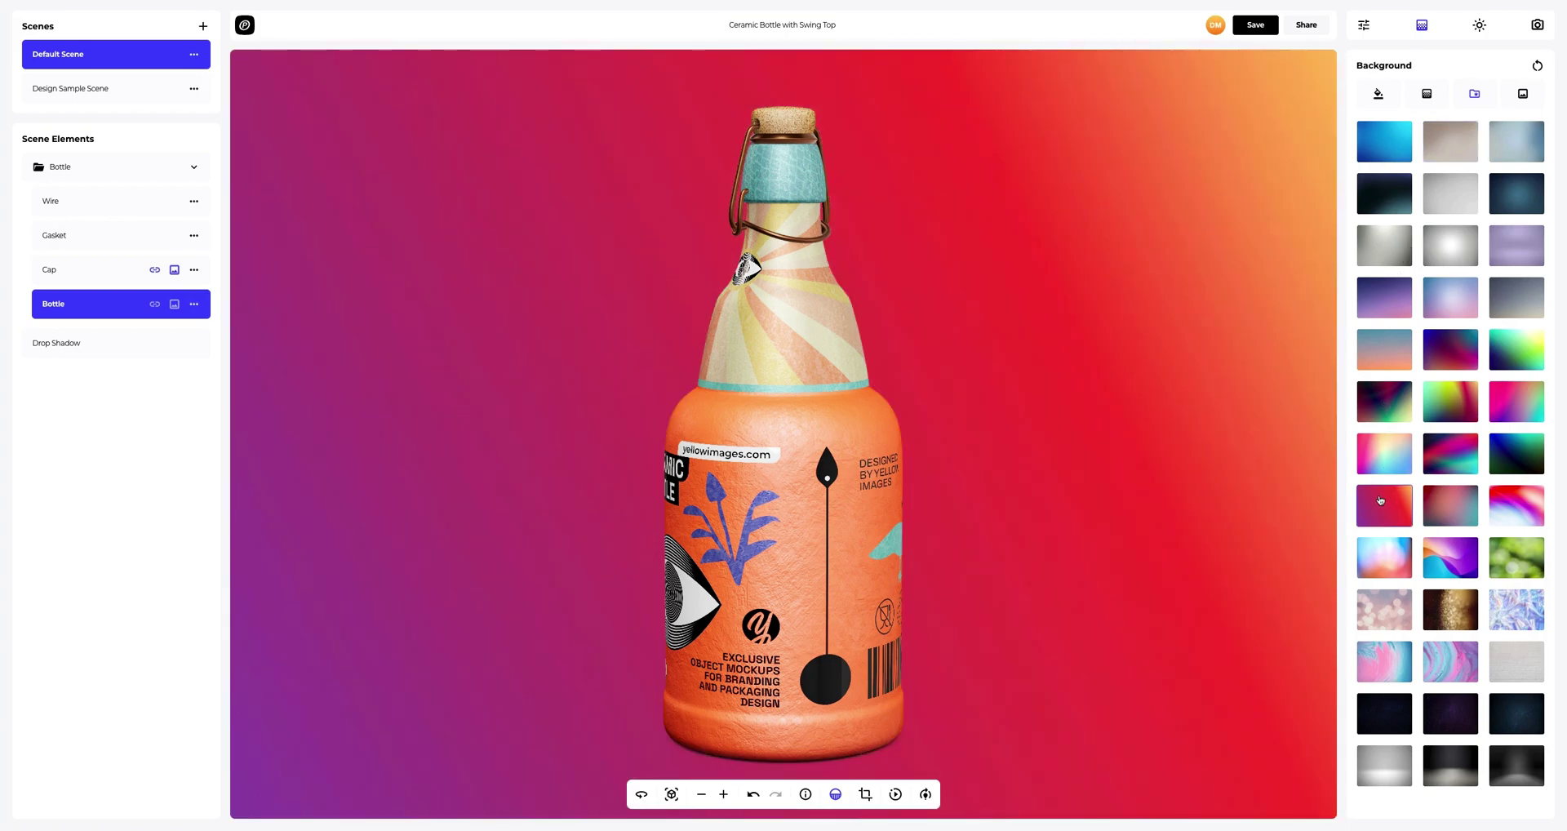
{"action": "left_click", "coordinate": [1401, 779]}
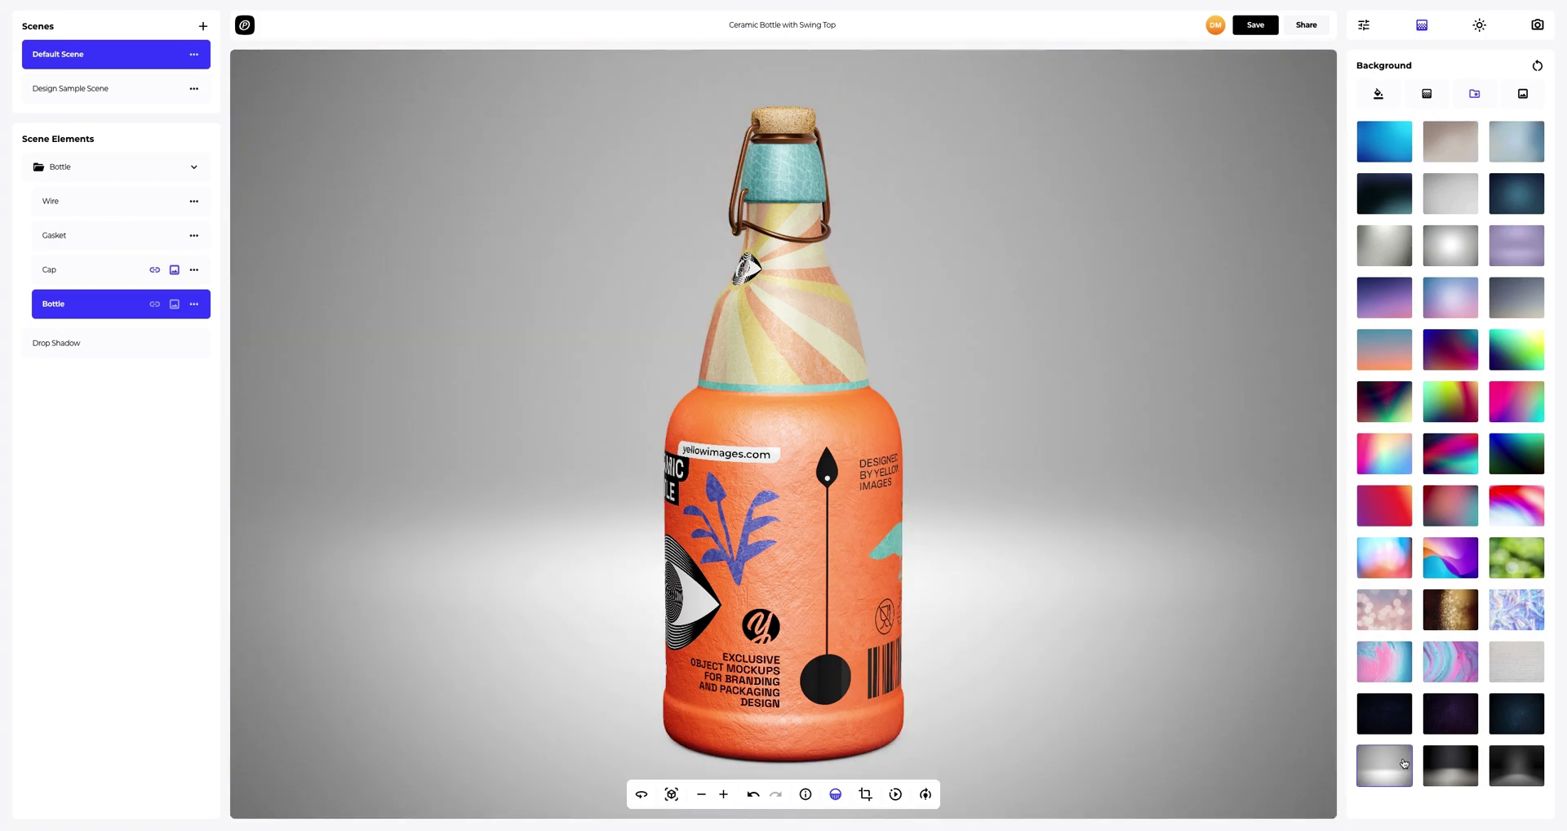
{"action": "left_click", "coordinate": [1514, 99]}
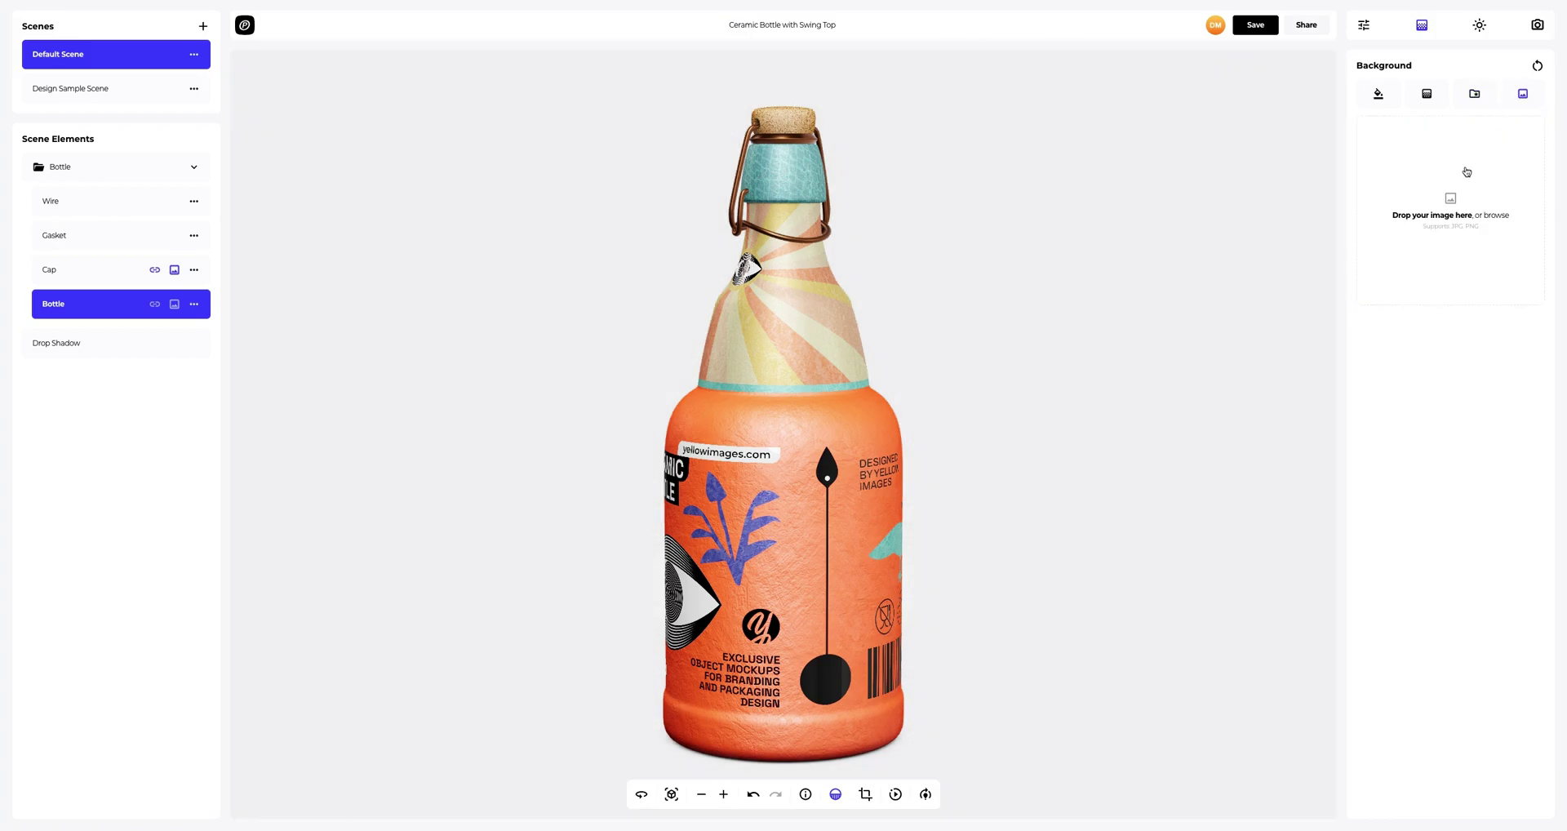
Load Background.png as the backdrop, turn off Frame Crop, and turn the bottle to its CERAMIC BOTTLE label.
{"action": "left_click", "coordinate": [1452, 200]}
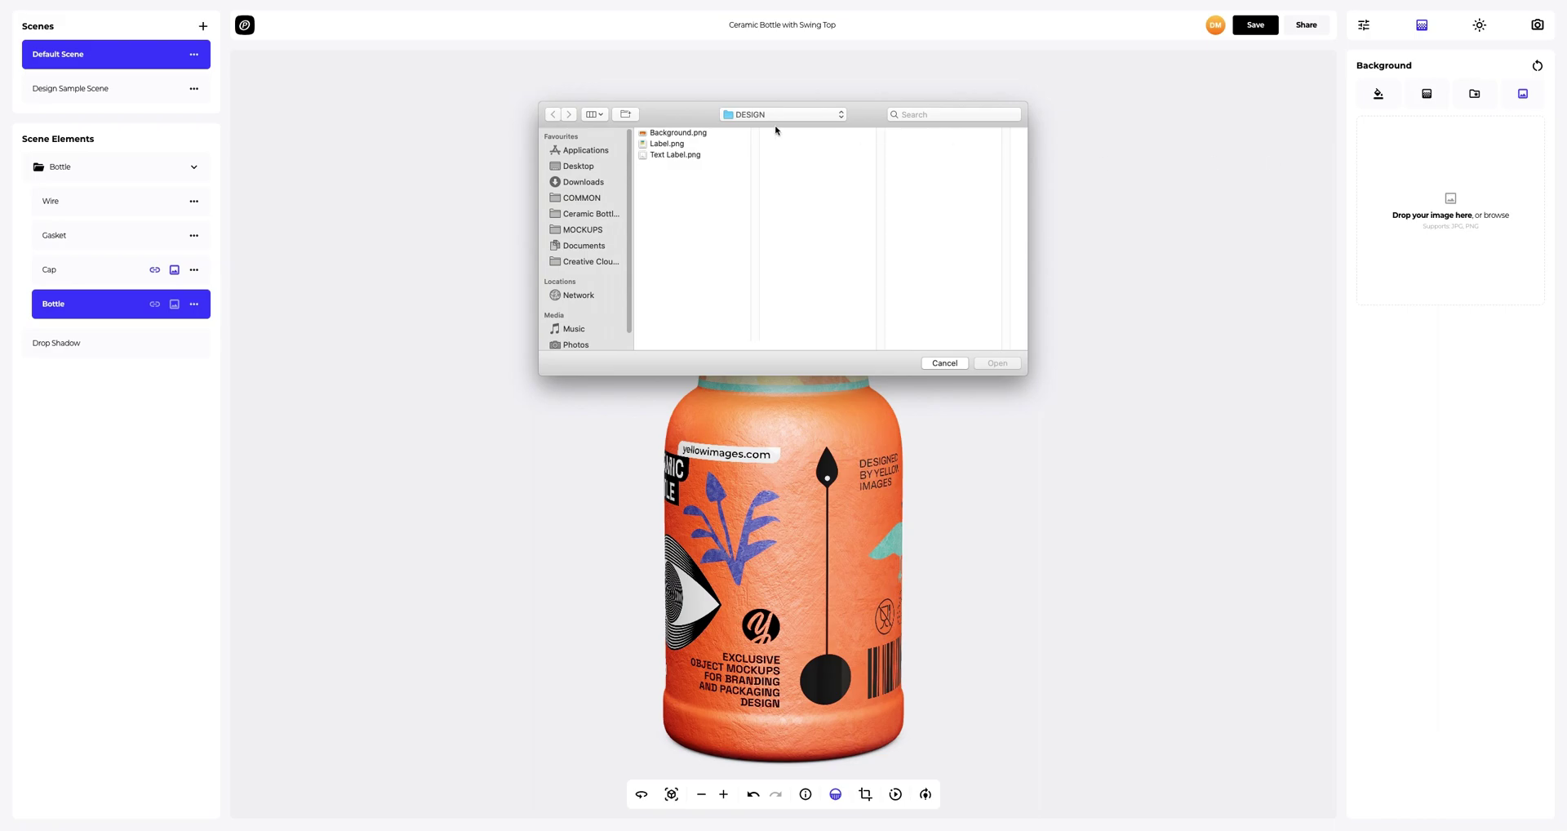
{"action": "left_click", "coordinate": [697, 134]}
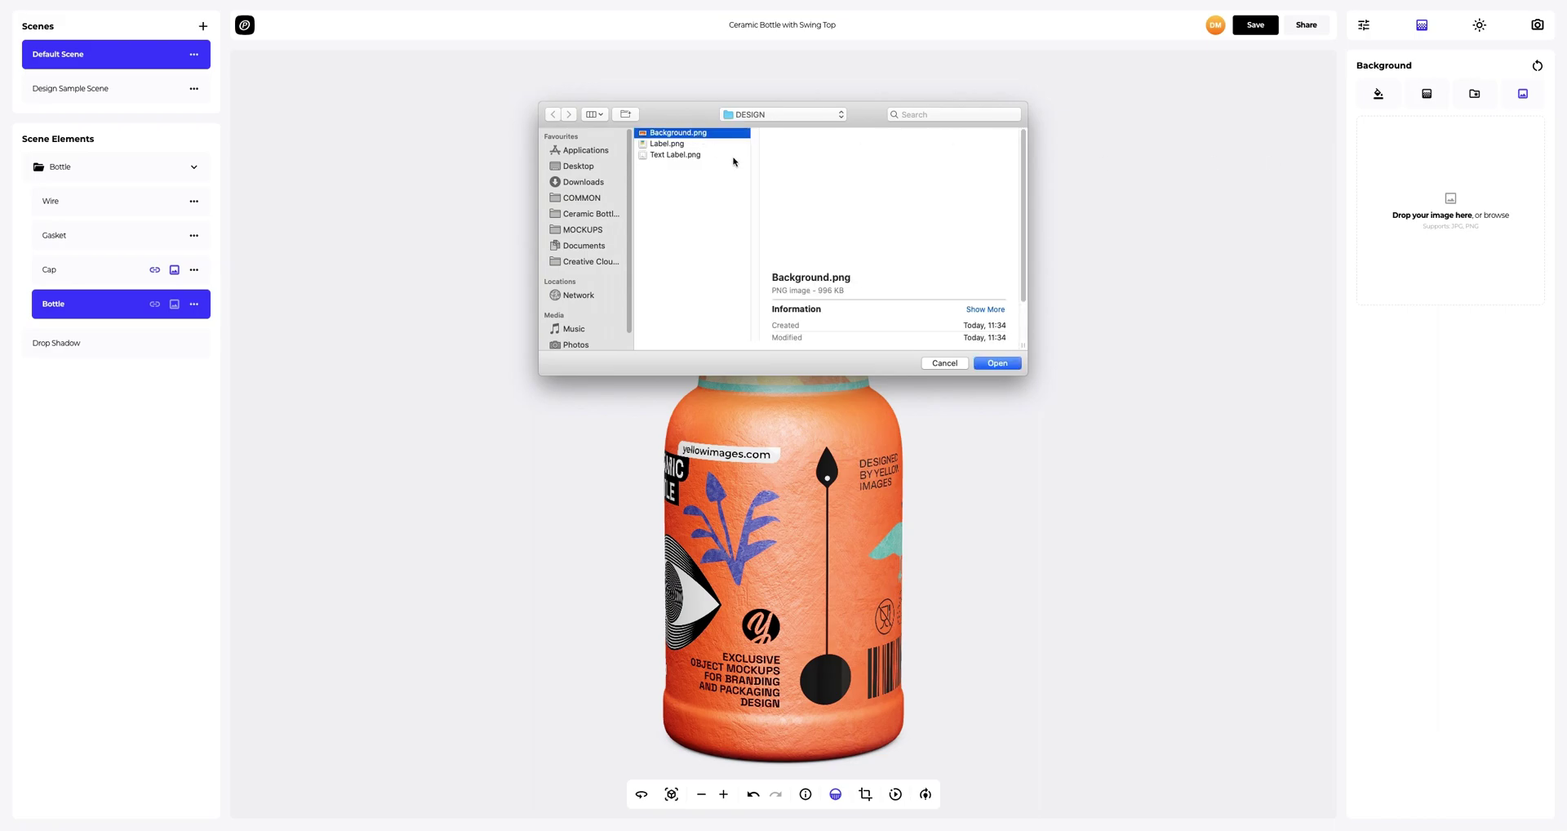
{"action": "left_click", "coordinate": [987, 364]}
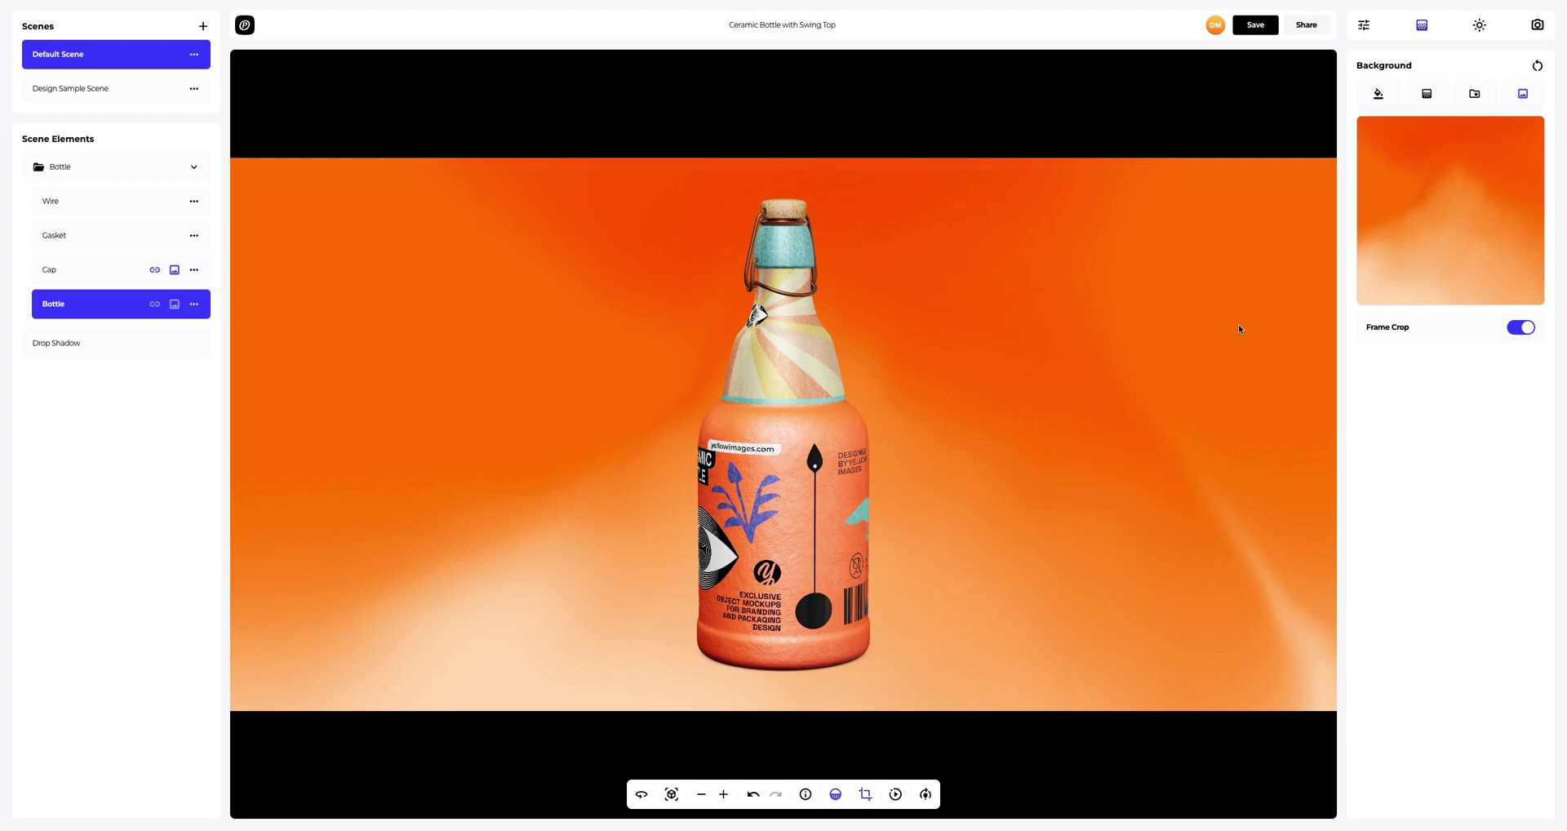
{"action": "left_click", "coordinate": [1526, 327]}
{"action": "left_click_drag", "start_coordinate": [1140, 402], "coordinate": [648, 394]}
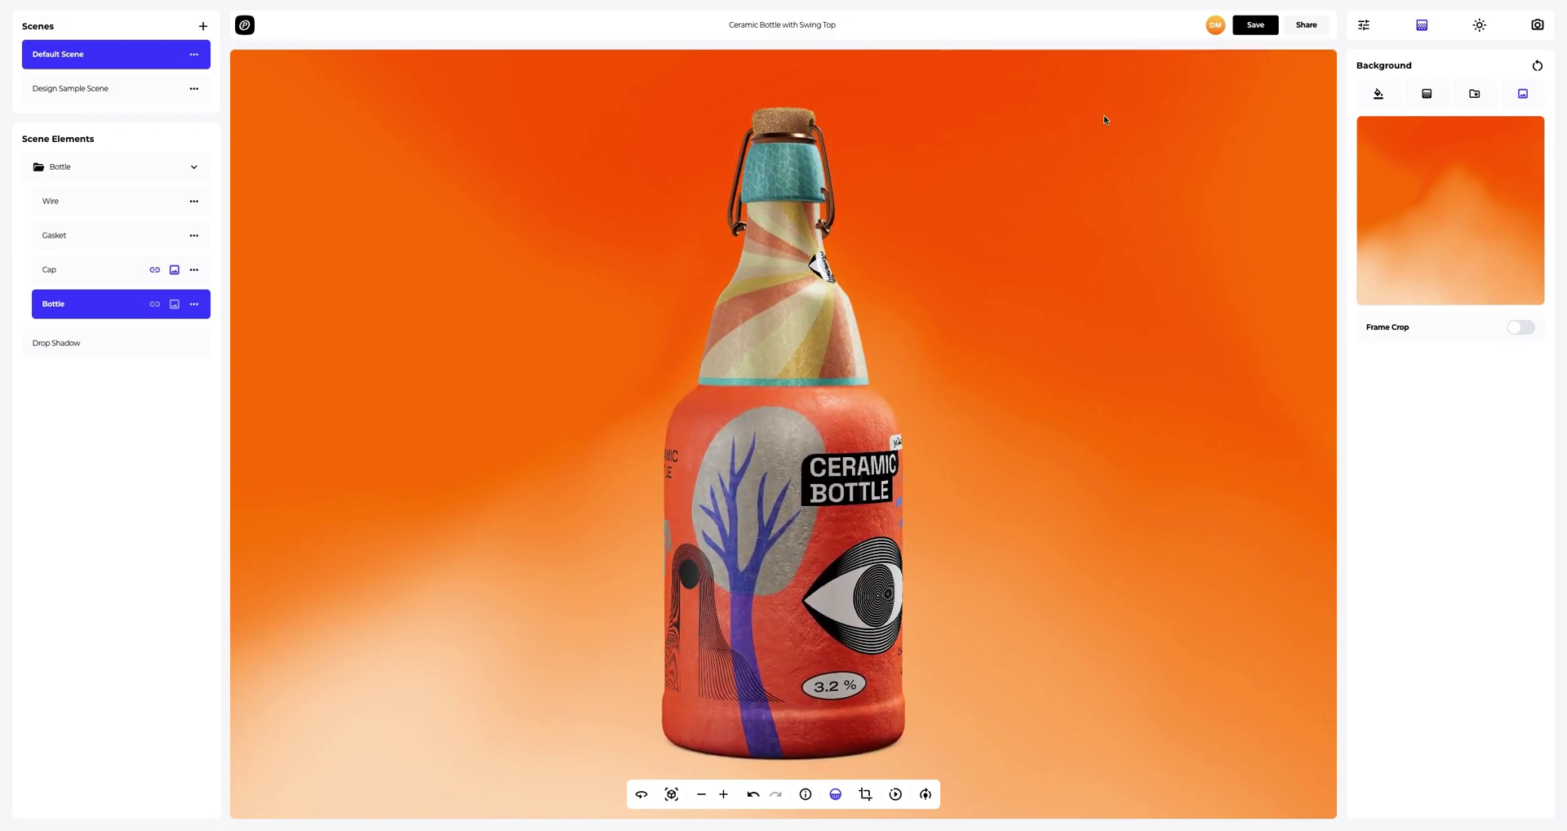
Set the rim light colour to #FF944D with intensity 1.54.
{"action": "left_click", "coordinate": [1476, 31]}
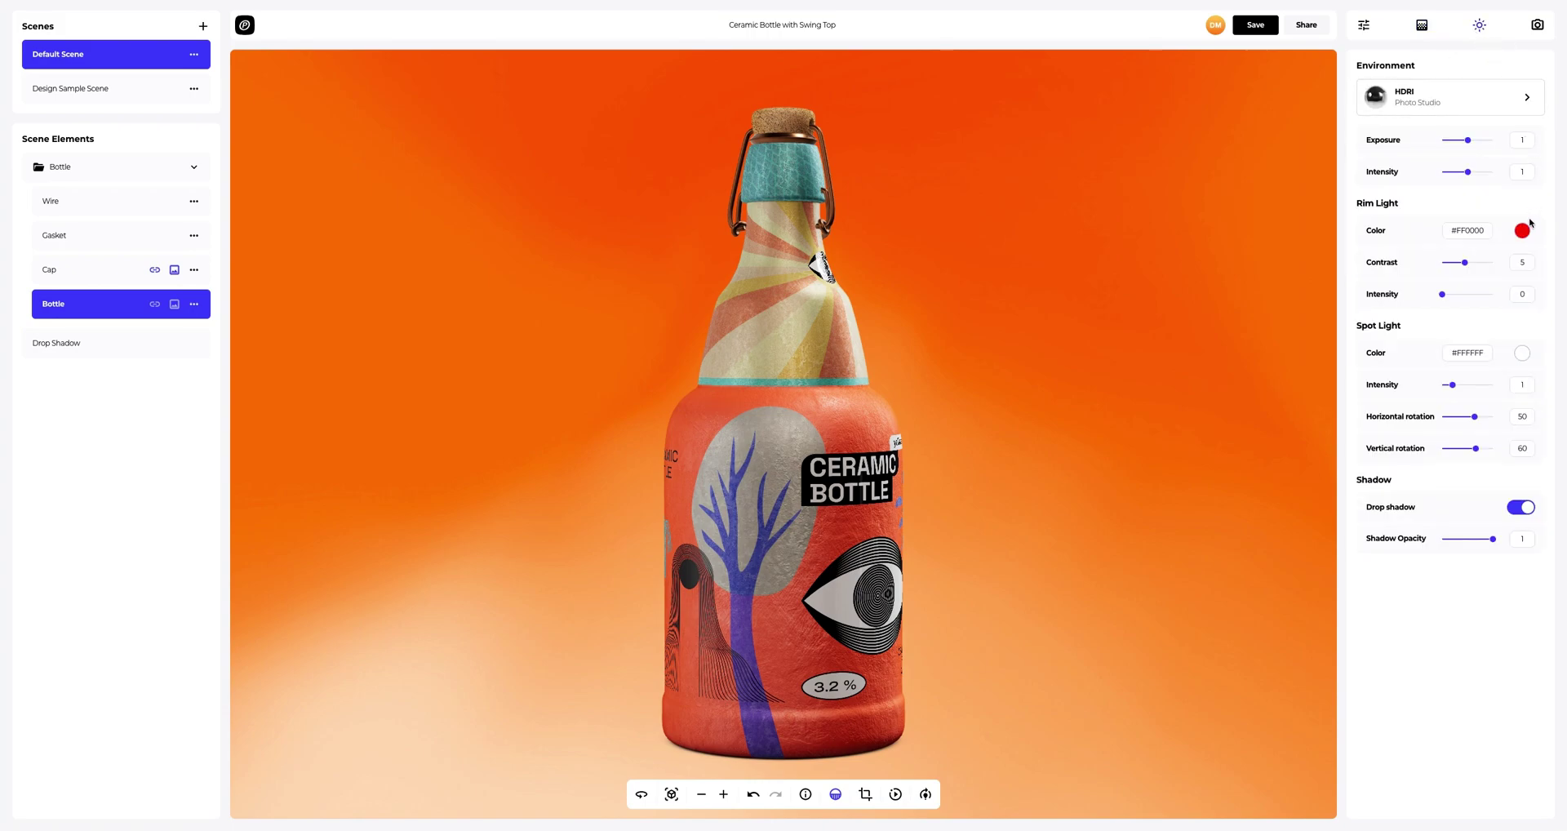
{"action": "left_click", "coordinate": [1523, 231]}
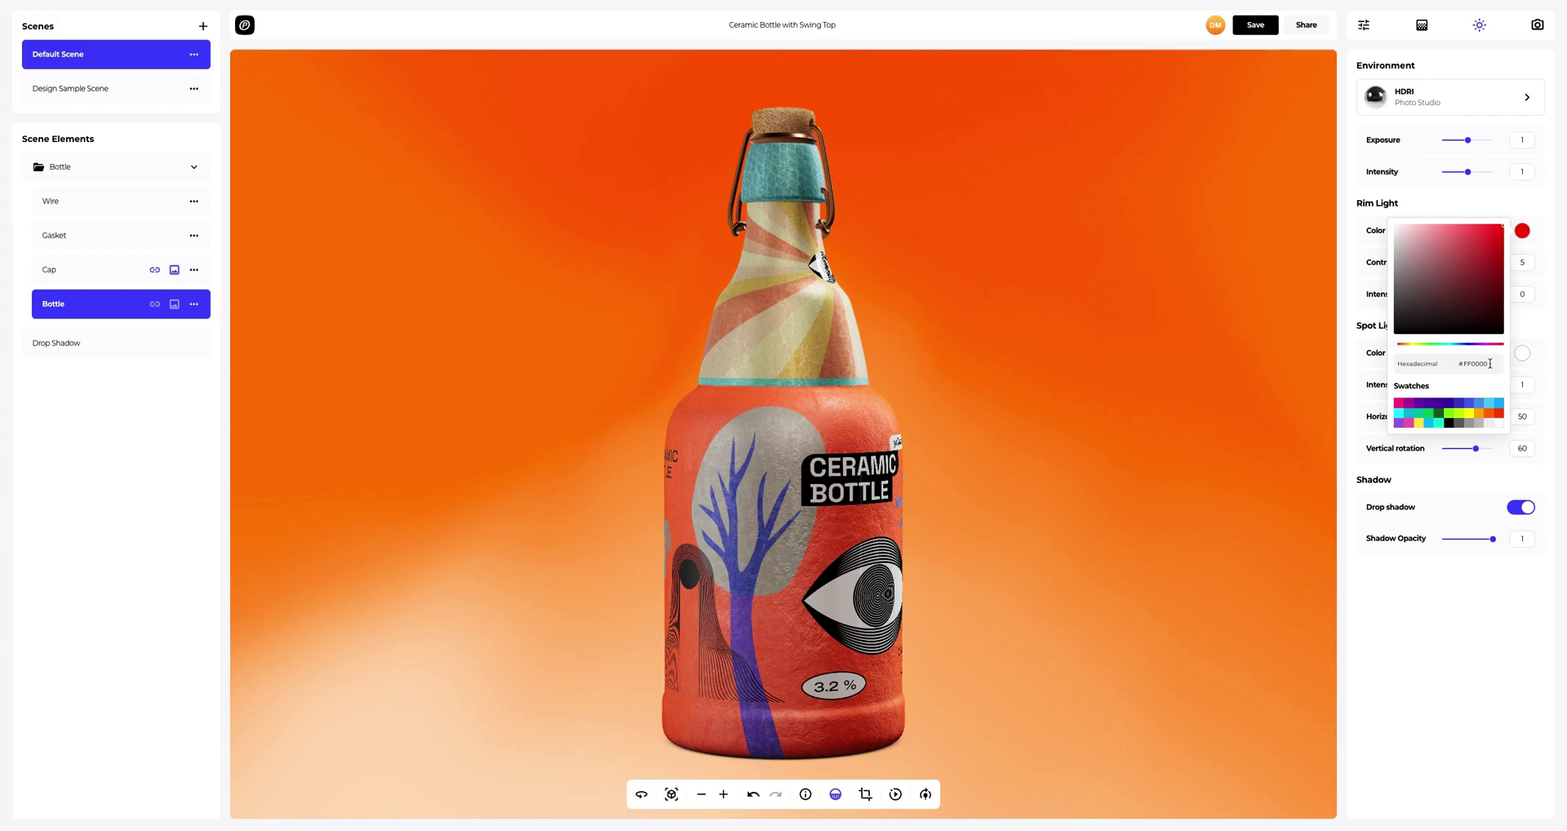
{"action": "double_click", "coordinate": [1491, 364]}
{"action": "type", "text": "ff944d"}
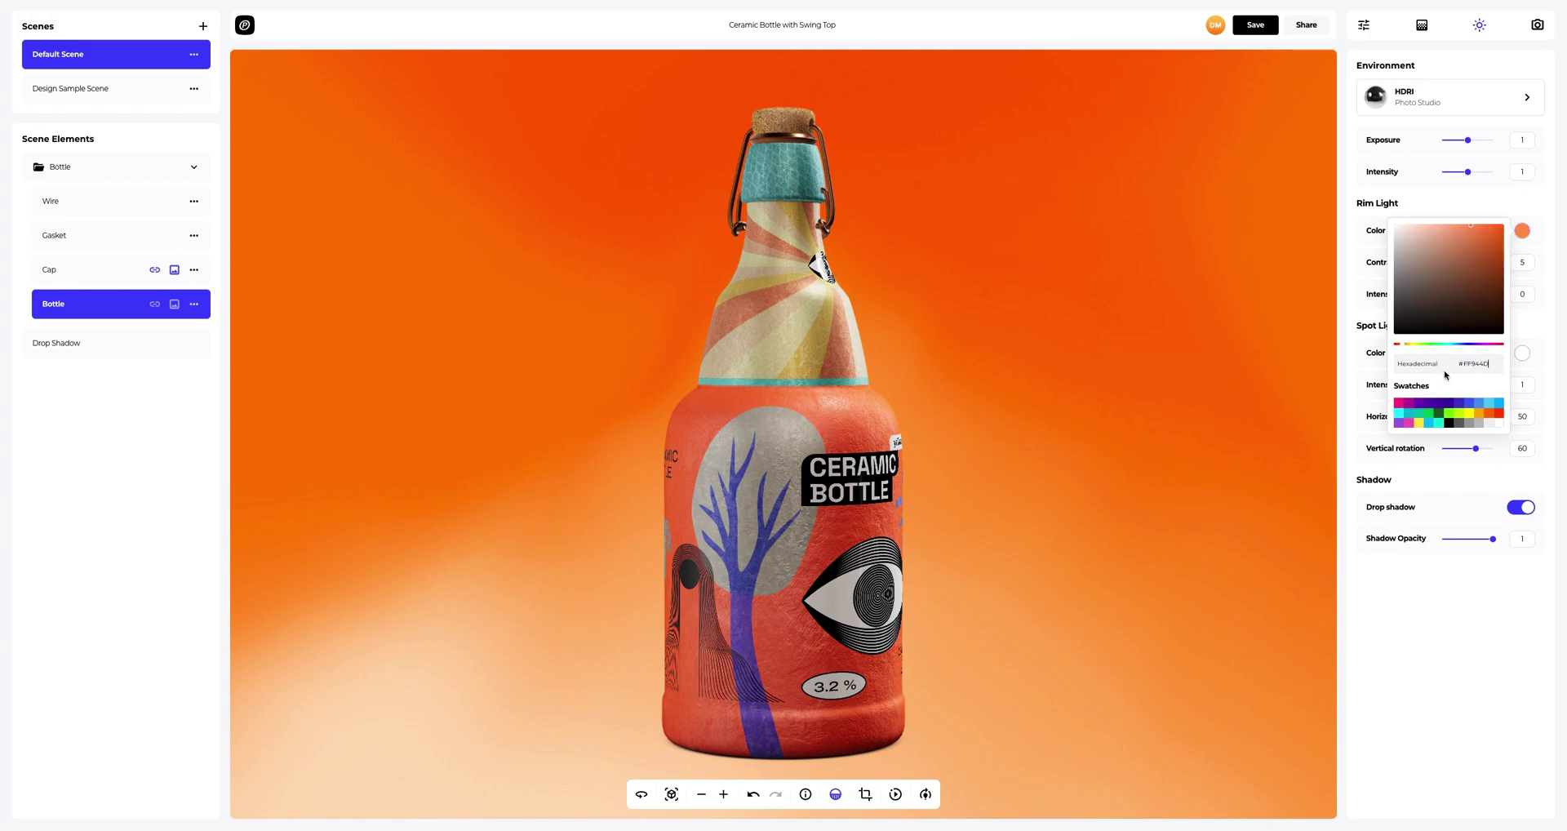
{"action": "left_click", "coordinate": [1359, 393]}
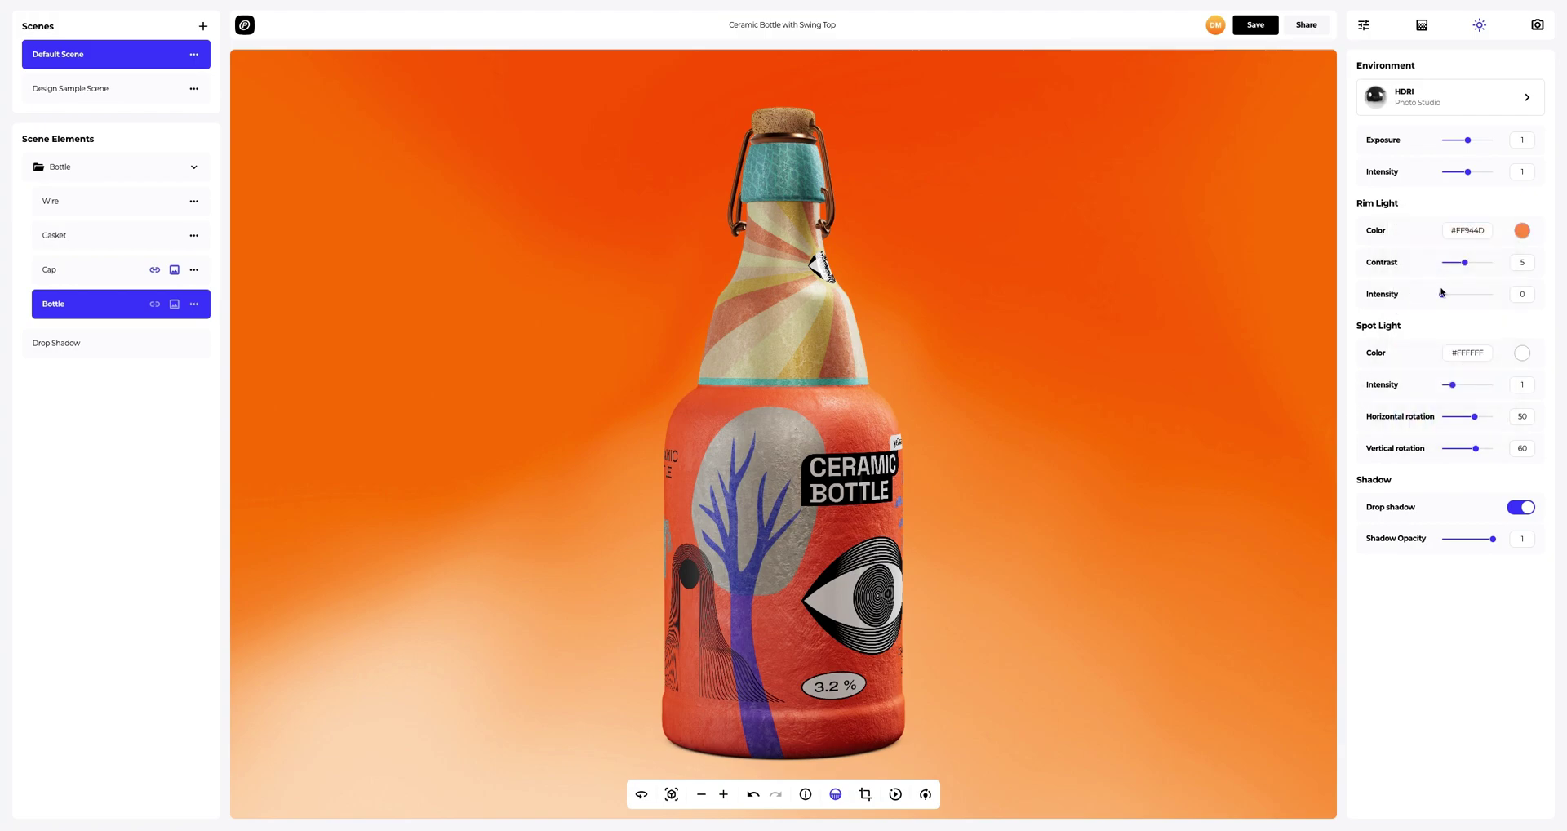
{"action": "left_click_drag", "start_coordinate": [1441, 292], "coordinate": [1482, 296]}
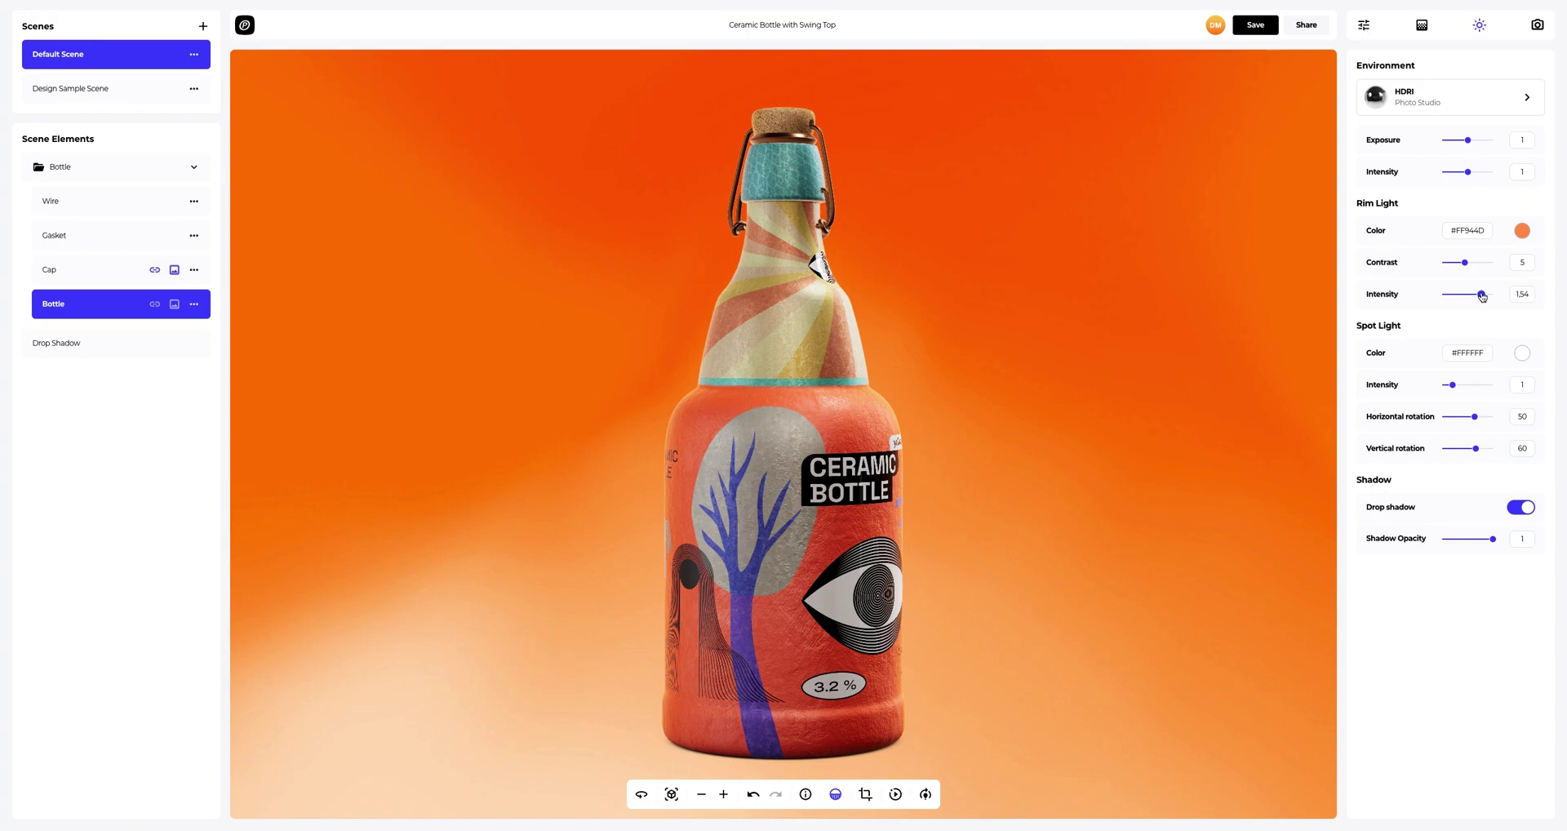
Make the spot light #FF9051, angled 84.5 horizontally and -54.3 vertically, and turn the bottle around.
{"action": "left_click", "coordinate": [1521, 356]}
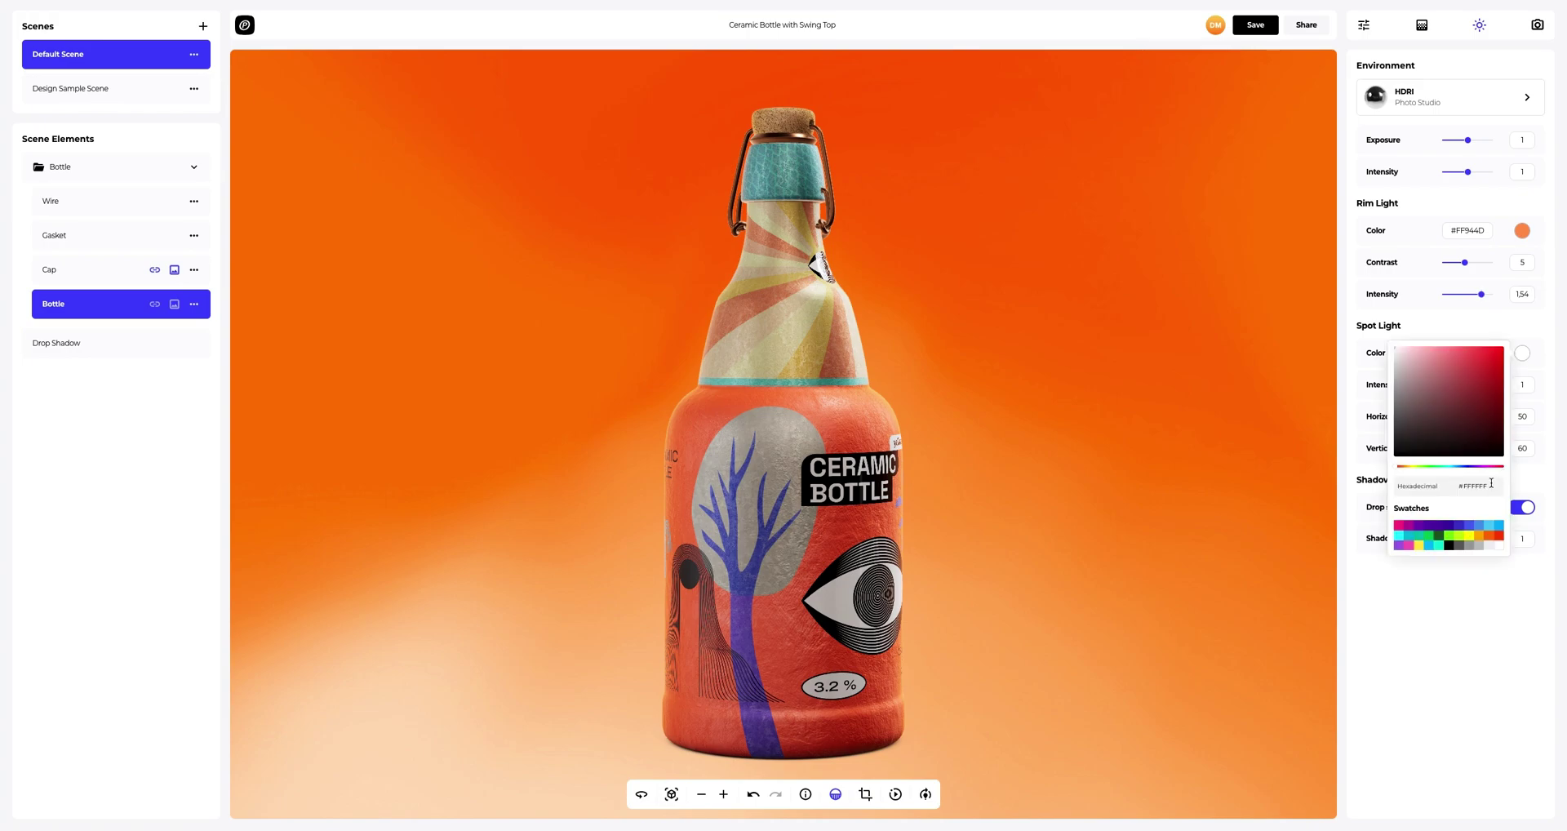
{"action": "triple_click", "coordinate": [1491, 484]}
{"action": "type", "text": "#ff905"}
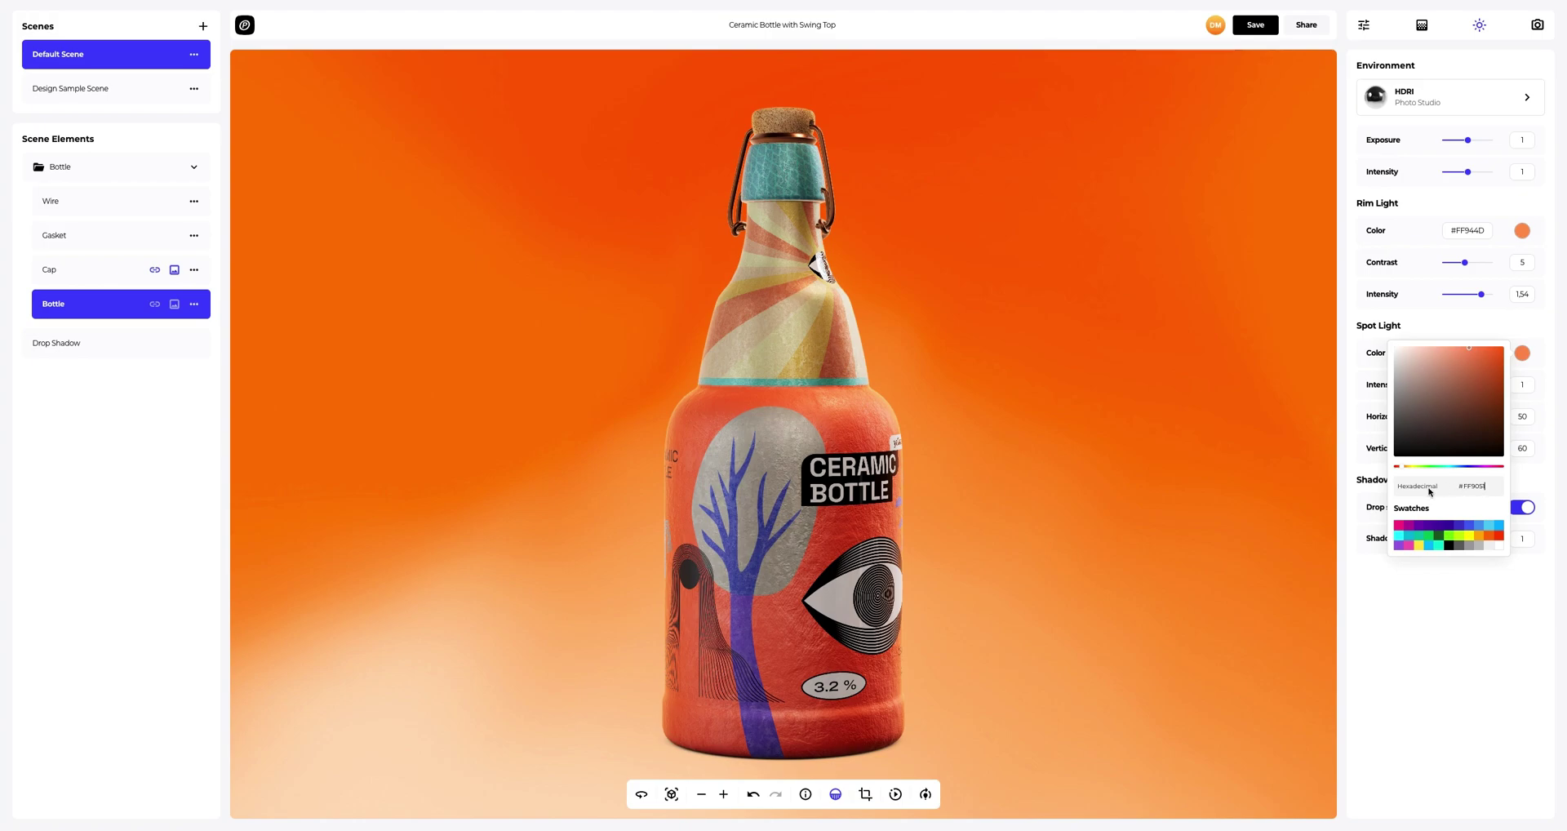
{"action": "left_click", "coordinate": [1345, 507]}
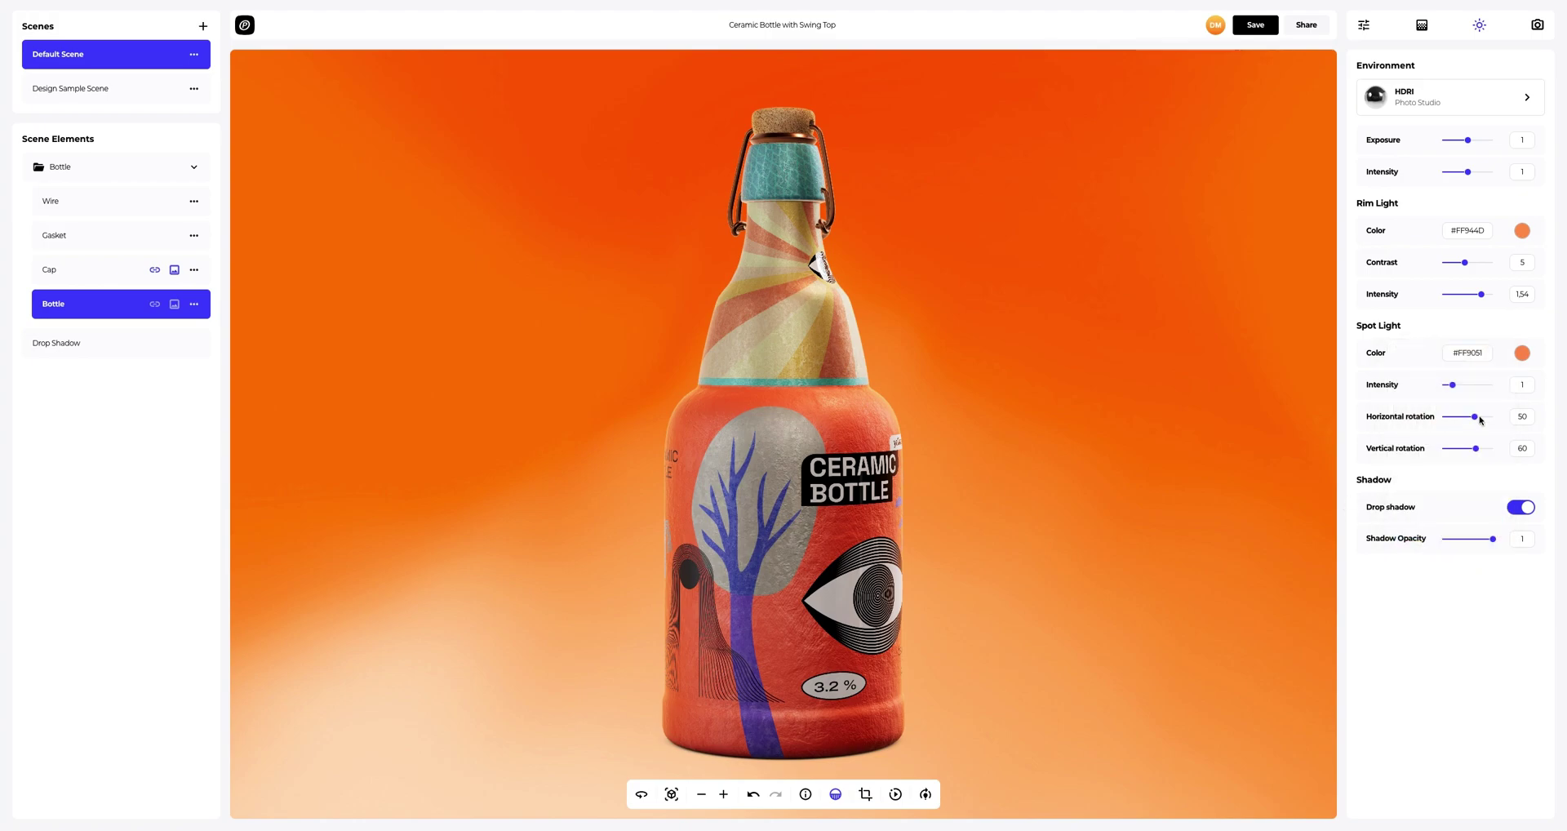
{"action": "mouse_move", "coordinate": [1475, 419]}
{"action": "left_mouse_down"}
{"action": "mouse_move", "coordinate": [1456, 417]}
{"action": "mouse_move", "coordinate": [1476, 417]}
{"action": "mouse_move", "coordinate": [1458, 451]}
{"action": "mouse_move", "coordinate": [1481, 449]}
{"action": "mouse_move", "coordinate": [1482, 423]}
{"action": "mouse_move", "coordinate": [1462, 452]}
{"action": "left_mouse_up"}
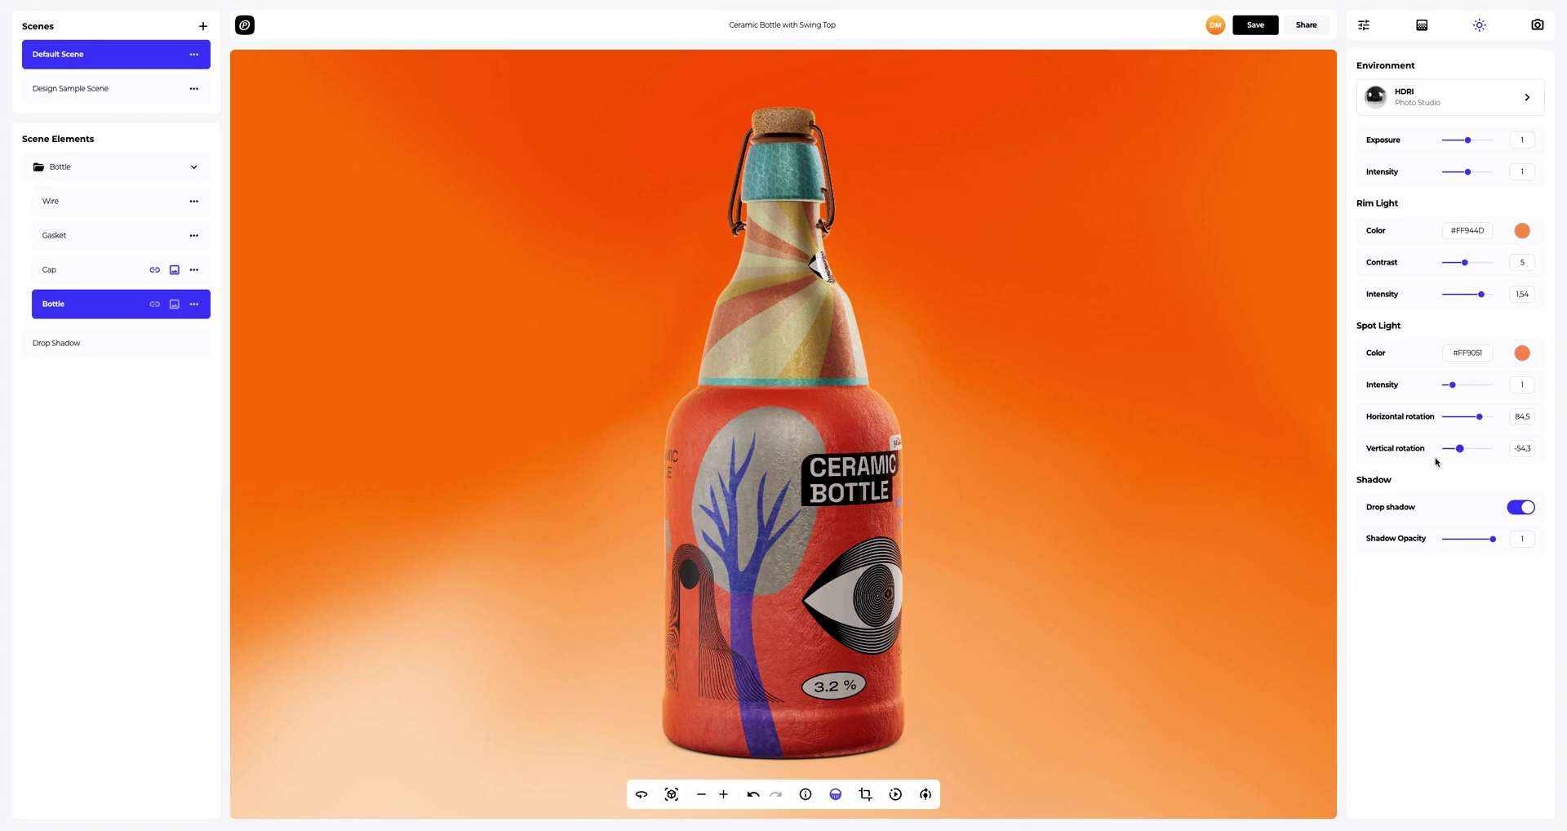
{"action": "left_click_drag", "start_coordinate": [910, 625], "coordinate": [400, 624]}
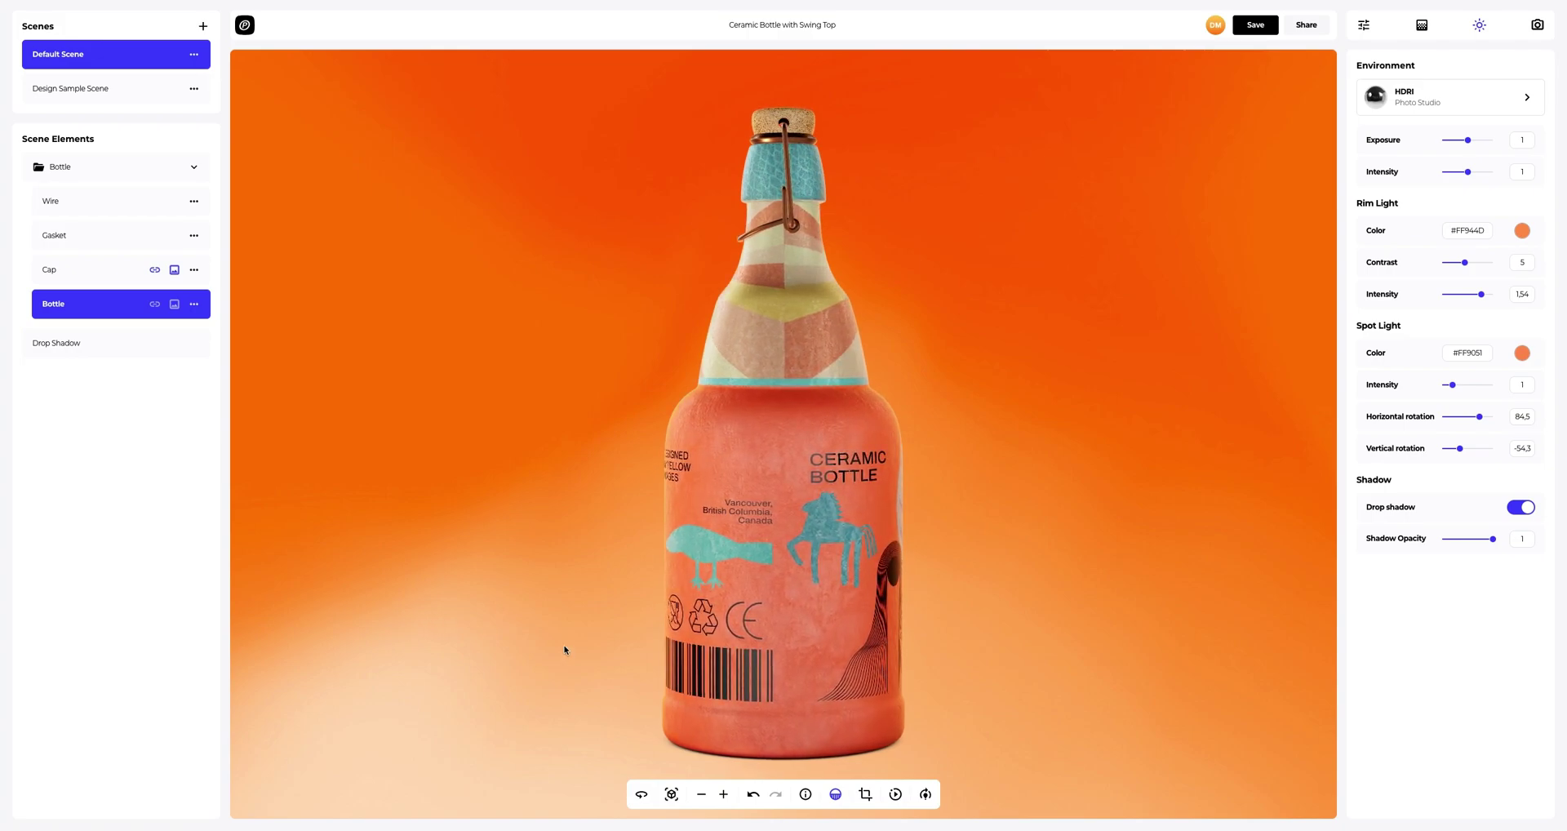
Auto-rotate the bottle at a slower speed, stop it with the Vancouver label facing front, and save.
{"action": "left_click", "coordinate": [926, 796]}
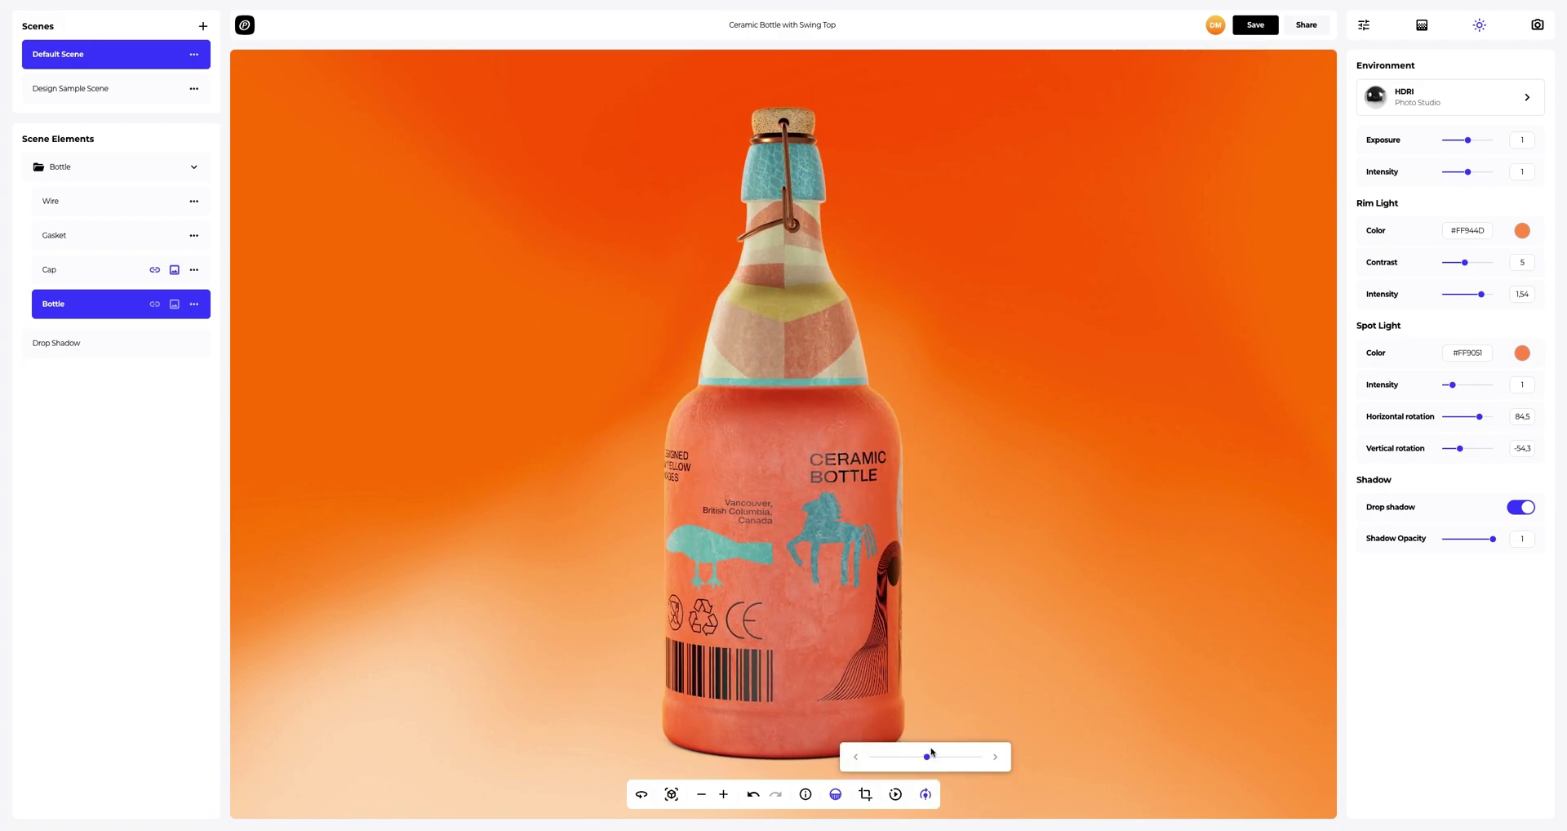
{"action": "left_click", "coordinate": [963, 759]}
{"action": "left_click", "coordinate": [896, 795]}
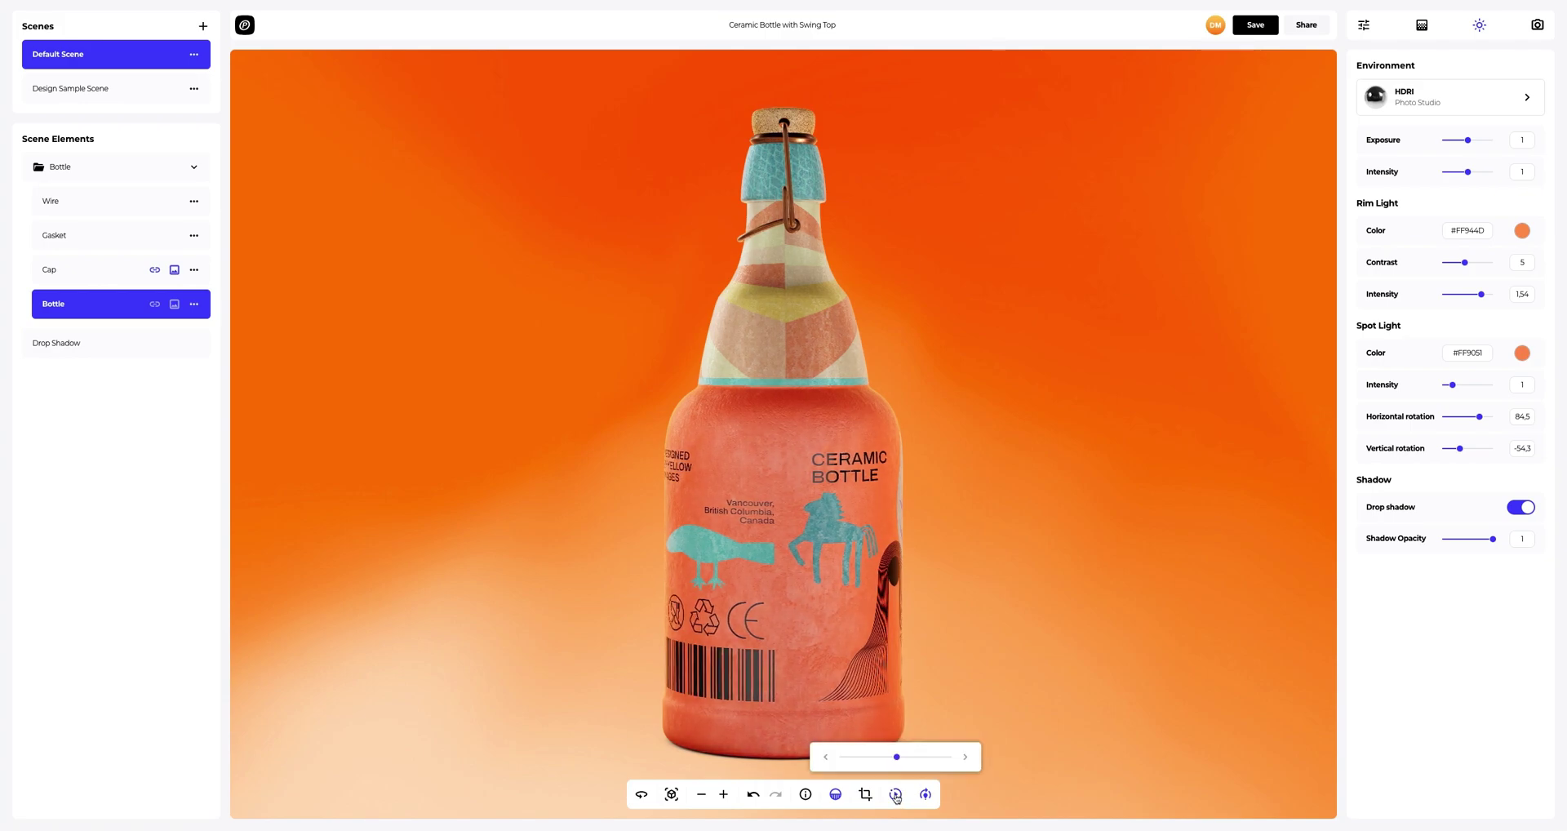
{"action": "left_click_drag", "start_coordinate": [895, 757], "coordinate": [882, 759]}
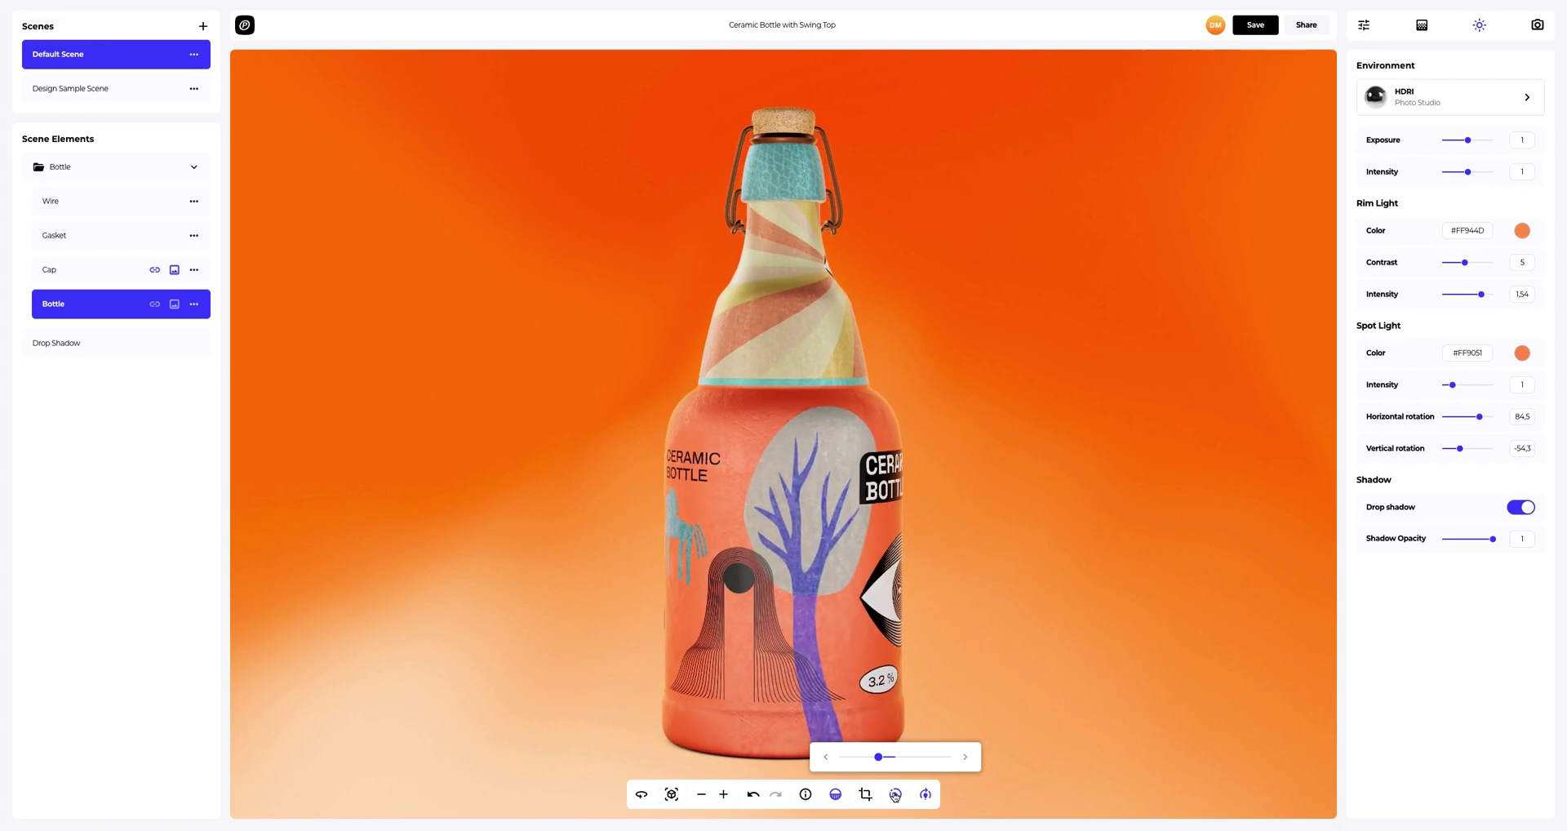
{"action": "left_click", "coordinate": [895, 796]}
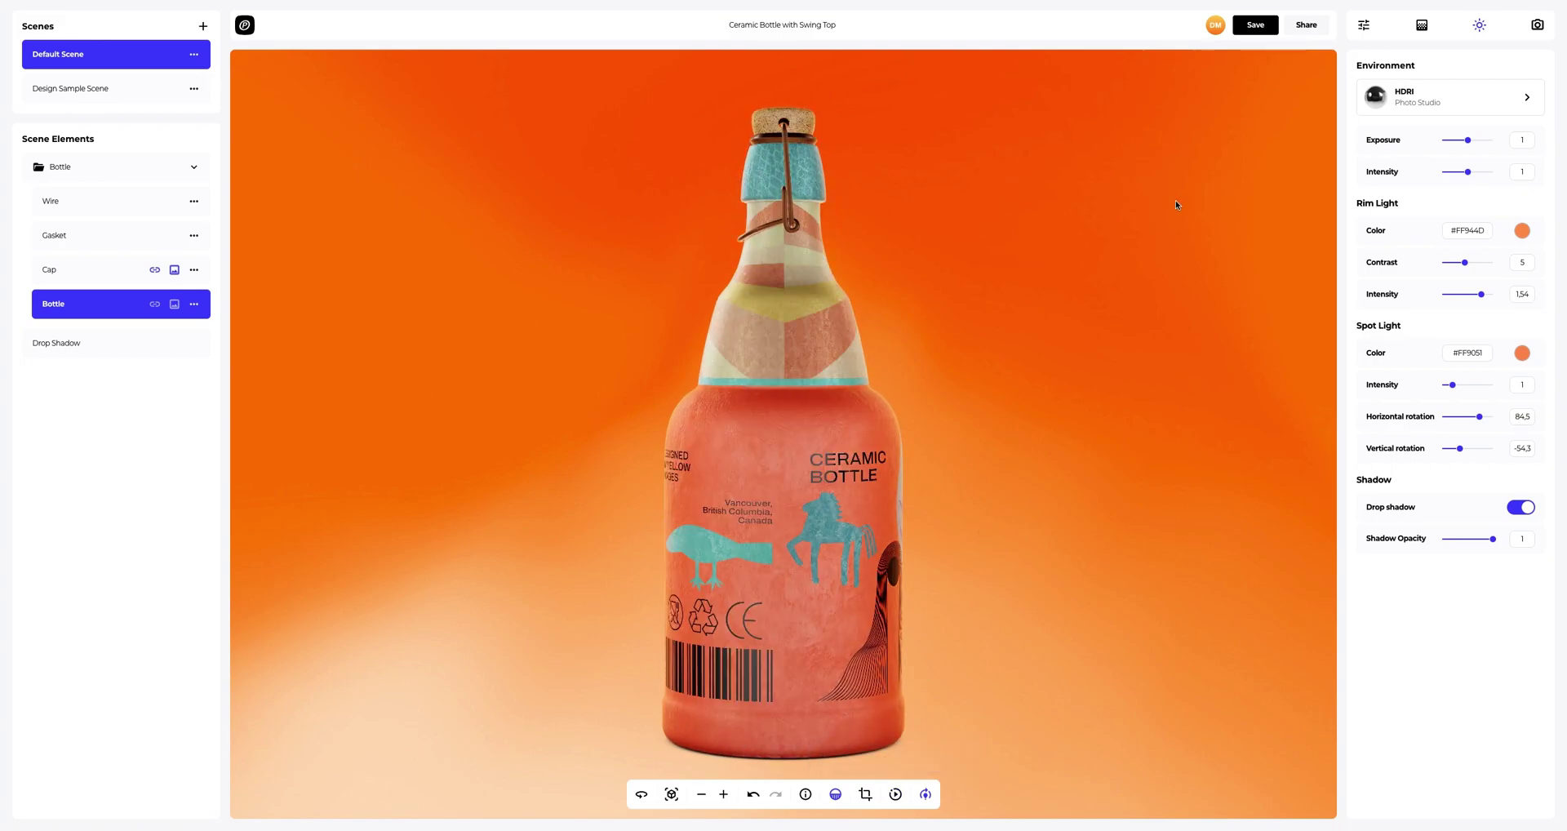
{"action": "left_click", "coordinate": [1256, 25]}
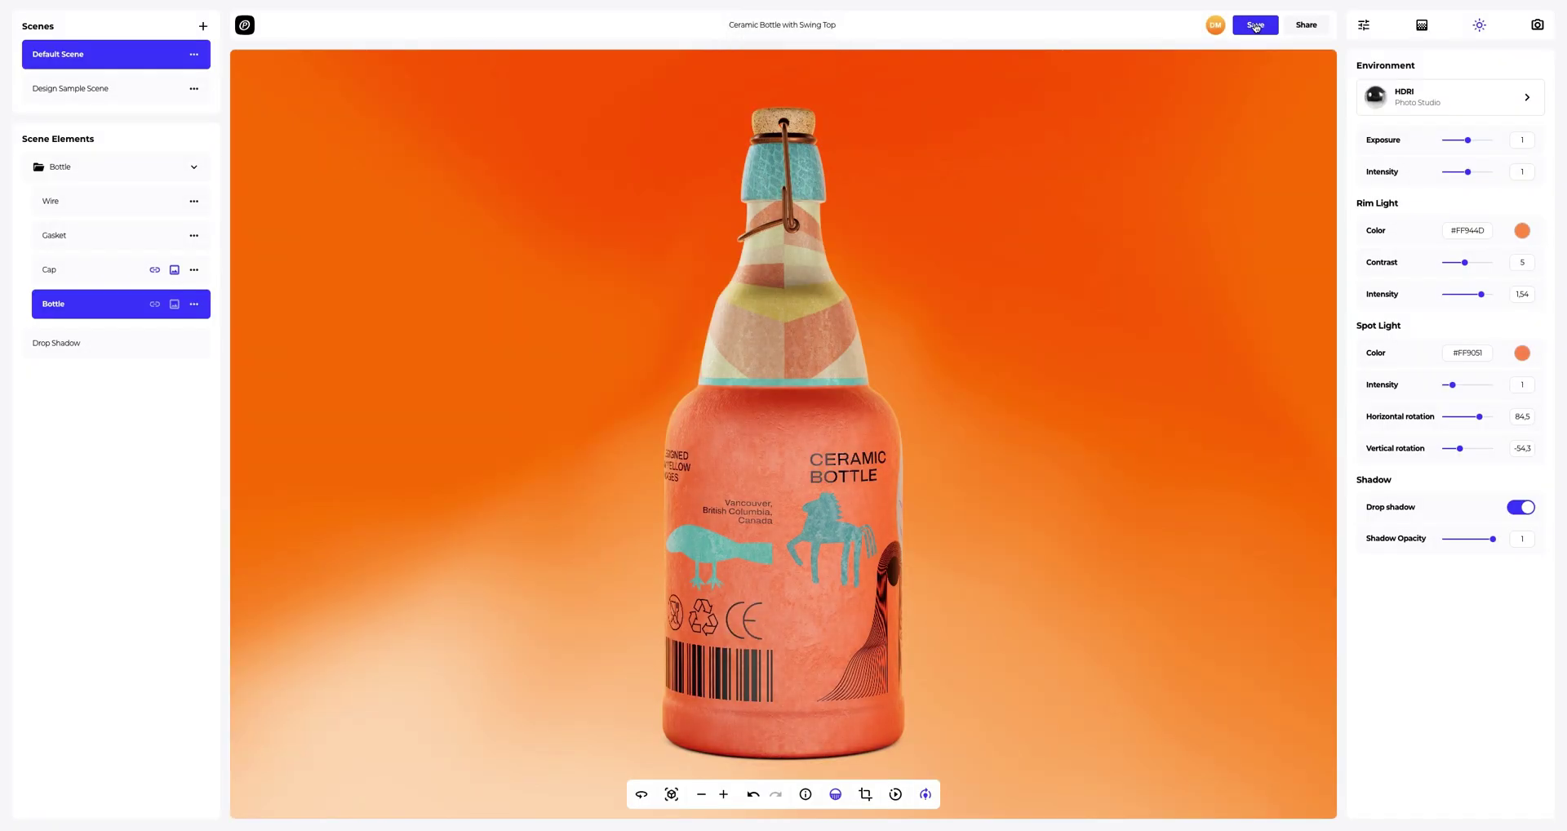
Open the full-screen mockup preview and its Share Projects dialog.
{"action": "left_click", "coordinate": [1306, 25]}
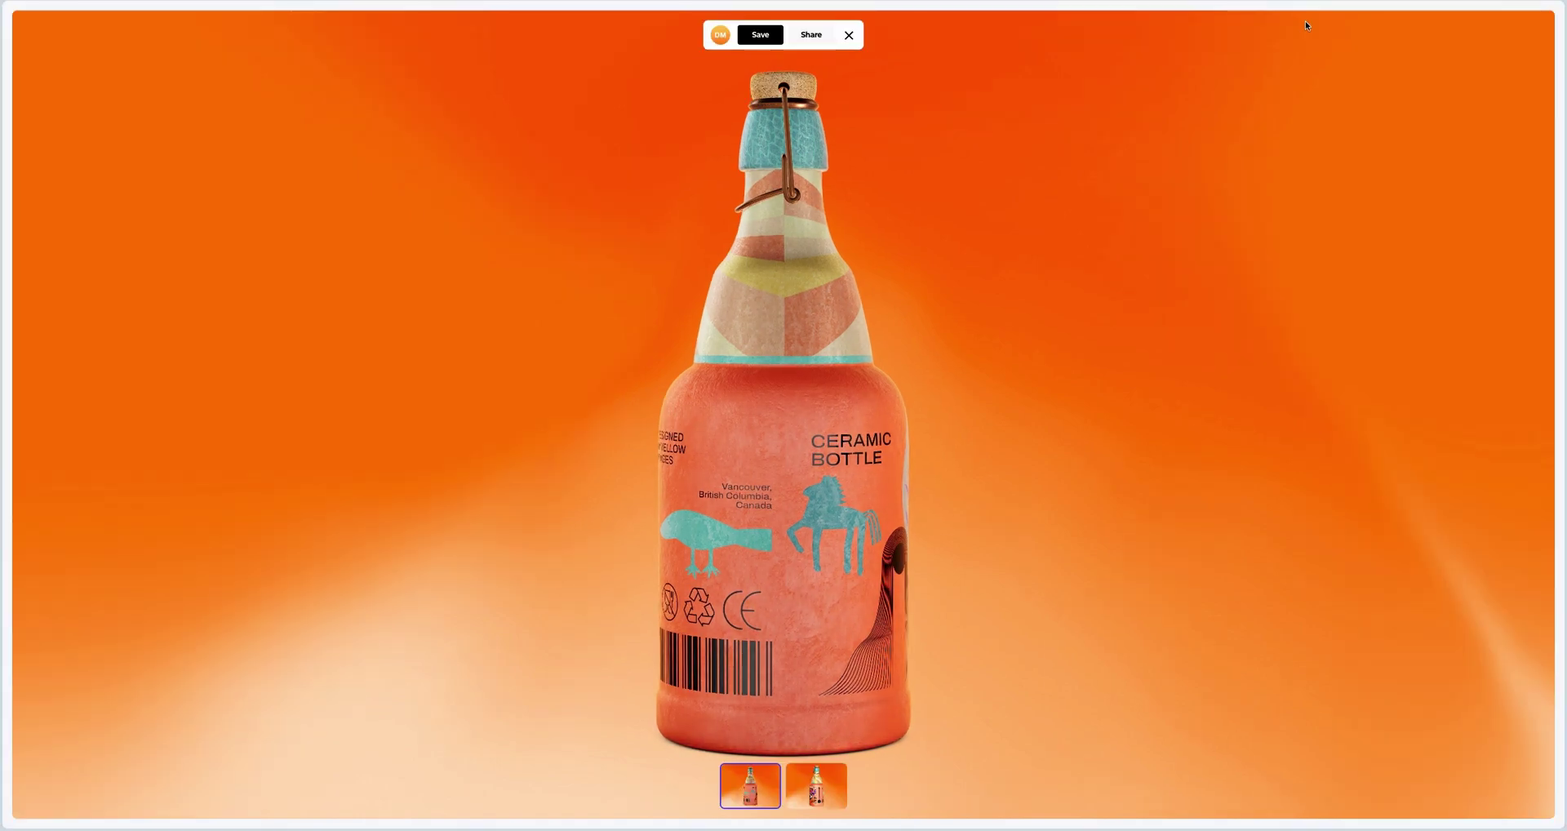
{"action": "left_click", "coordinate": [803, 35]}
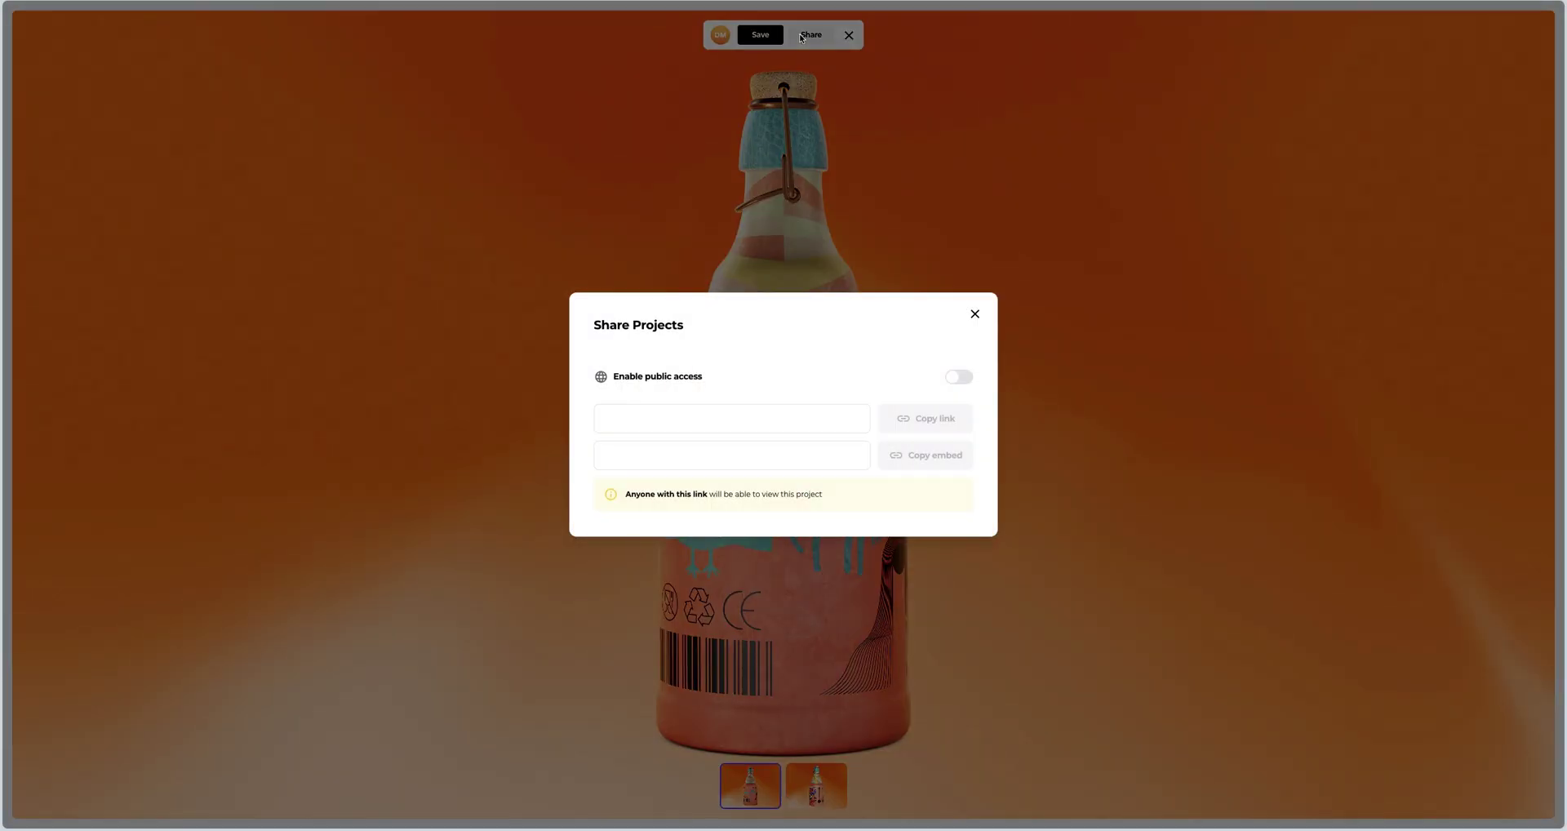